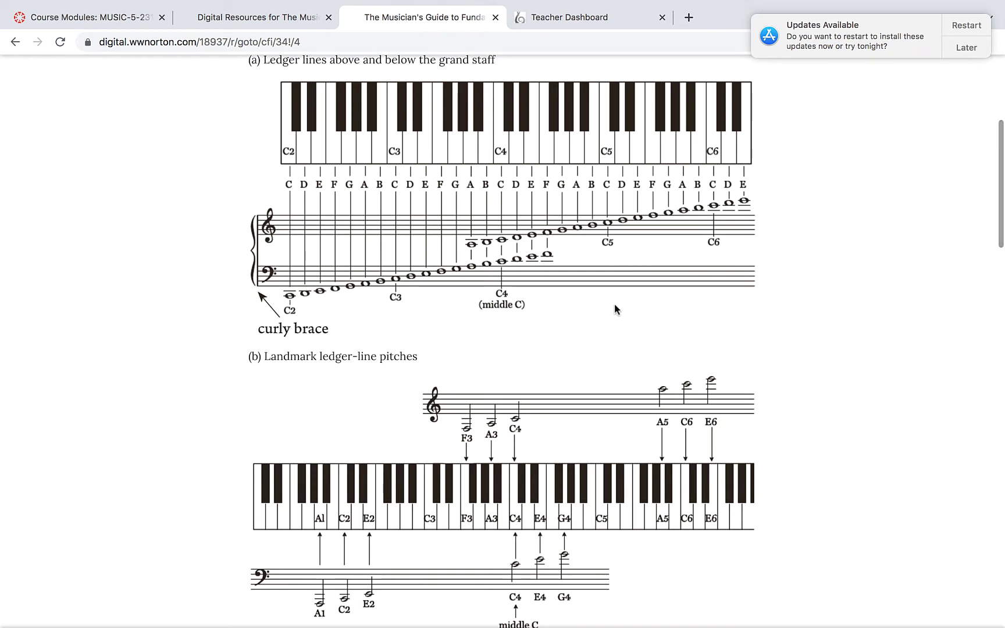
Review the landmark ledger-line pitches, the key concept and the Joplin "Solace" example in the ebook chapter.
scroll(614, 303, "down", 3)
scroll(577, 271, "down", 3)
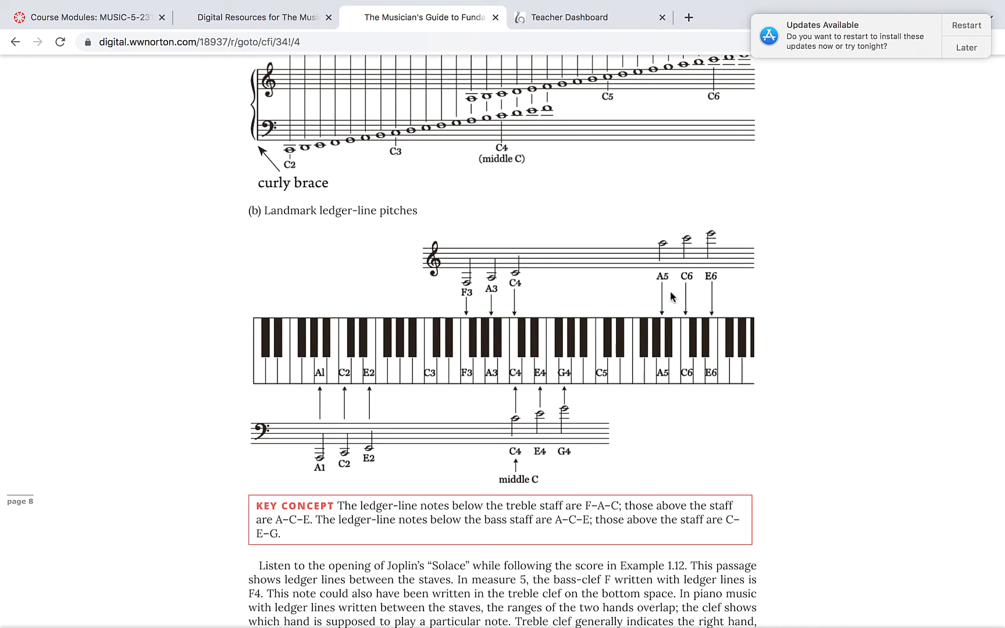
scroll(751, 368, "down", 7)
scroll(567, 269, "up", 3)
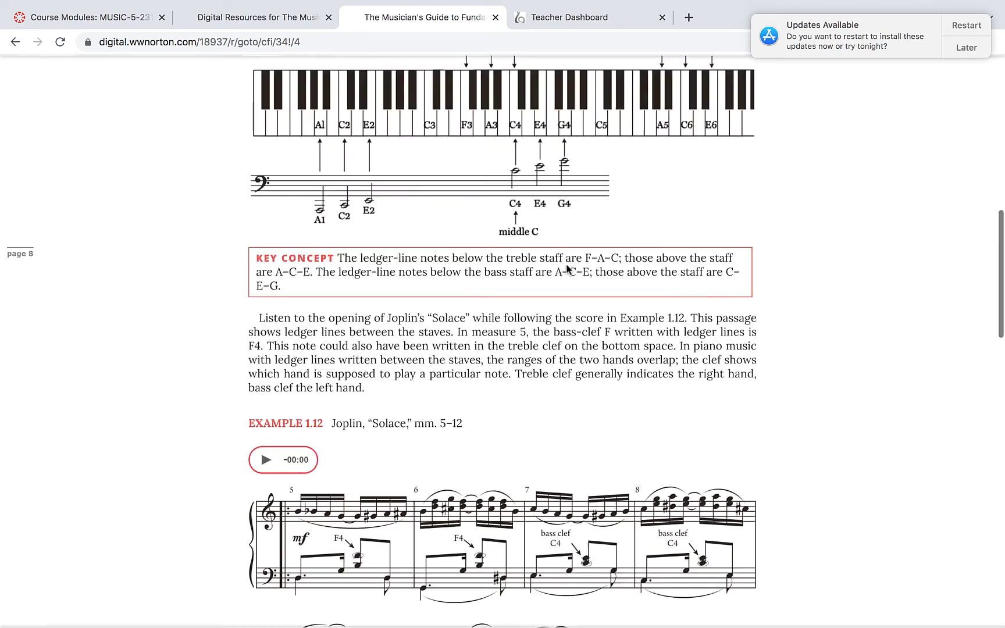
Return from the ebook chapter list to the Digital Resources overview of The Musician's Guide to Fundamentals, checking the Week 3 course module.
left_click(96, 19)
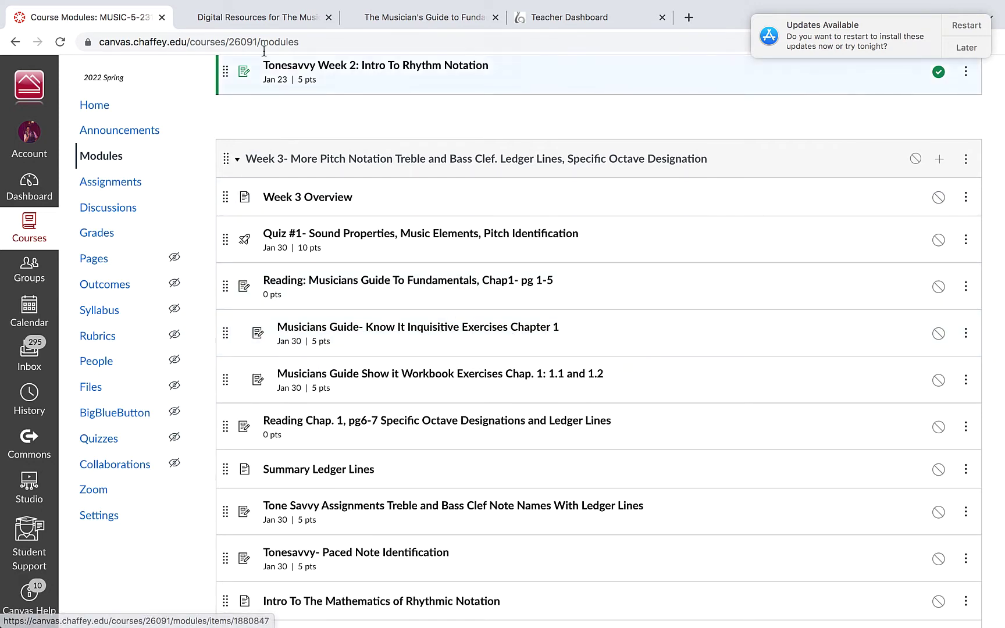
left_click(251, 18)
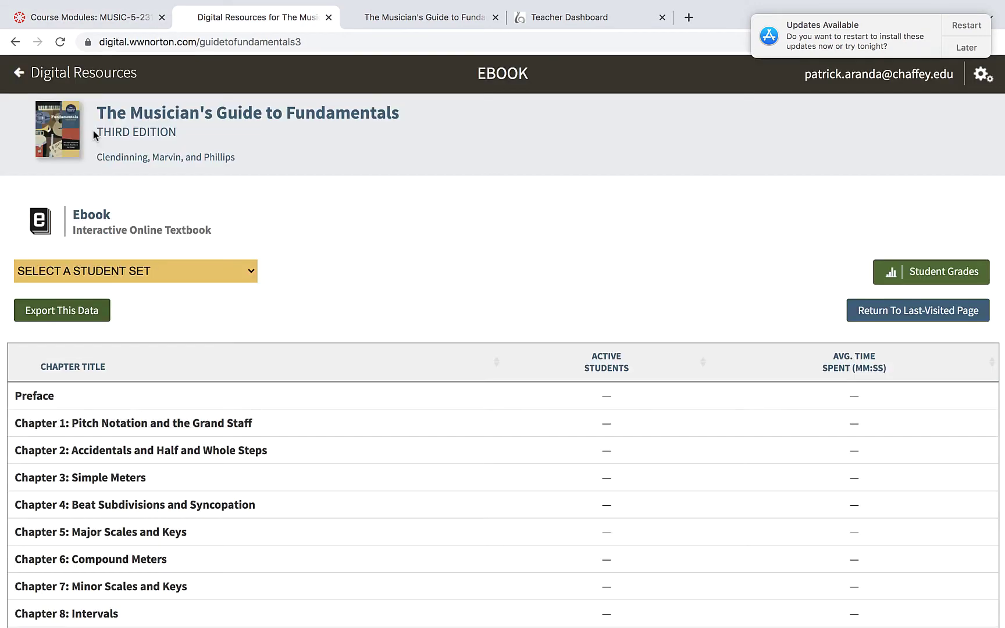
left_click(84, 73)
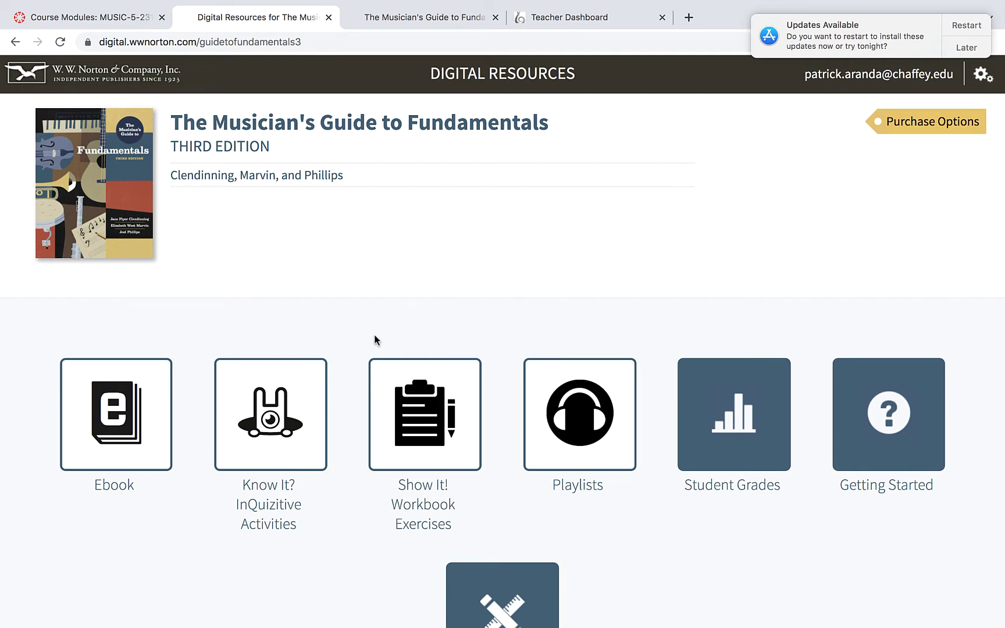
left_click(87, 17)
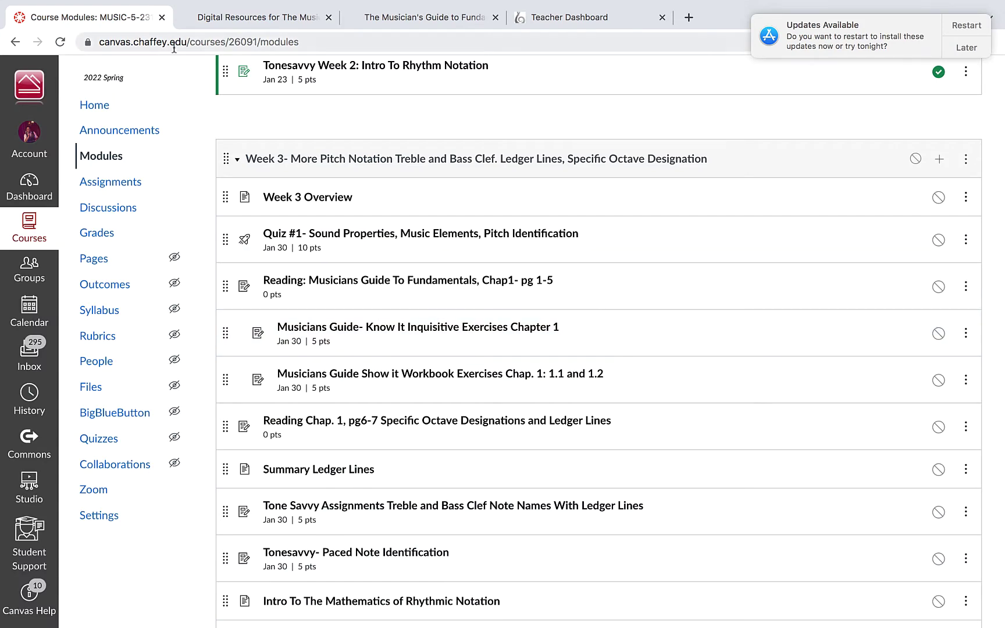
left_click(231, 21)
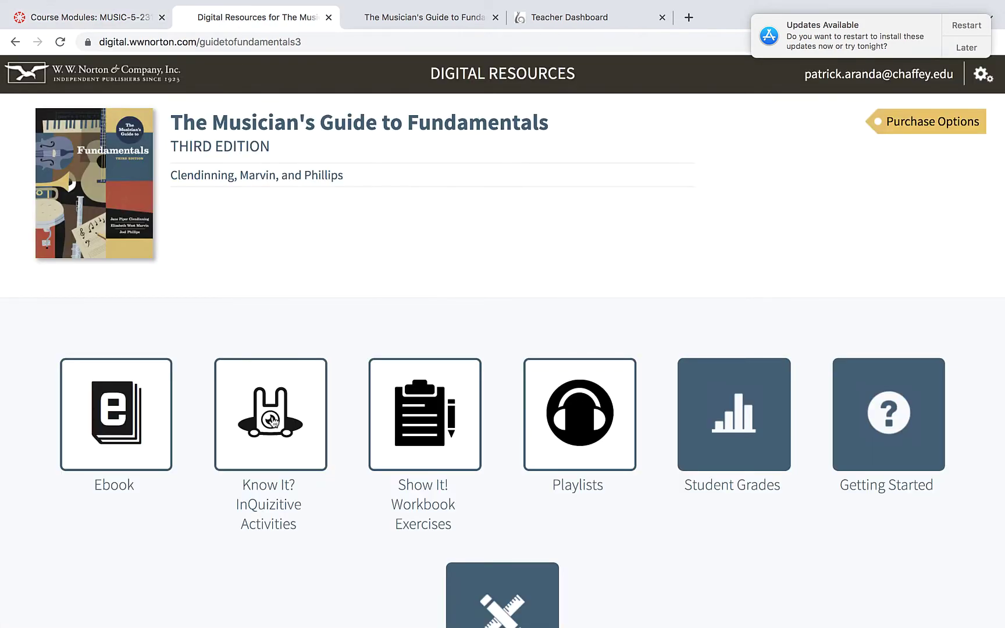
Launch the Chapter 1: Pitch Notation and the Grand Staff InQuizitive activity as a student, using the normal student activity.
left_click(272, 418)
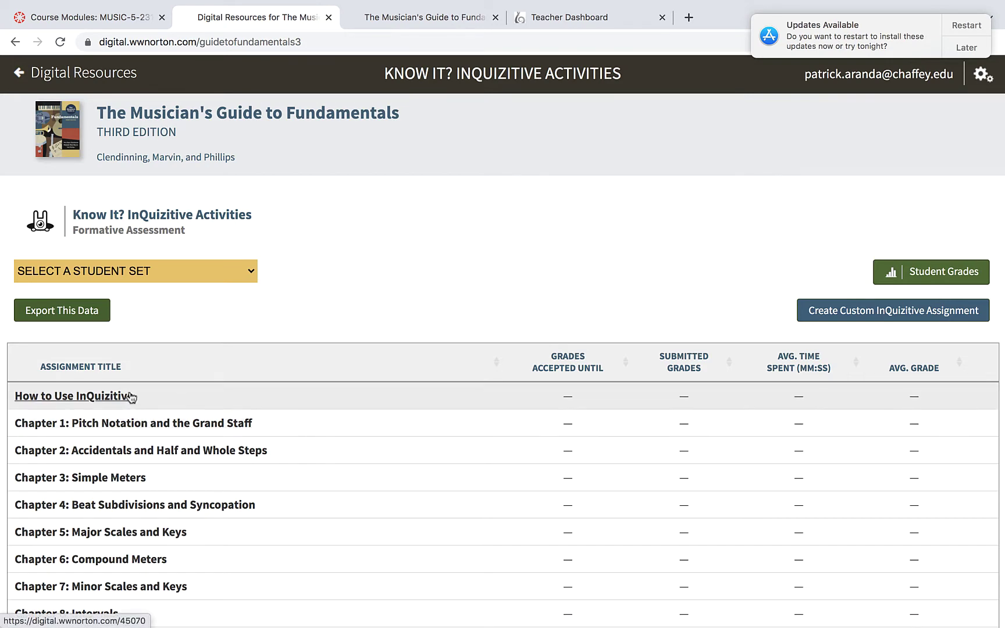
left_click(128, 423)
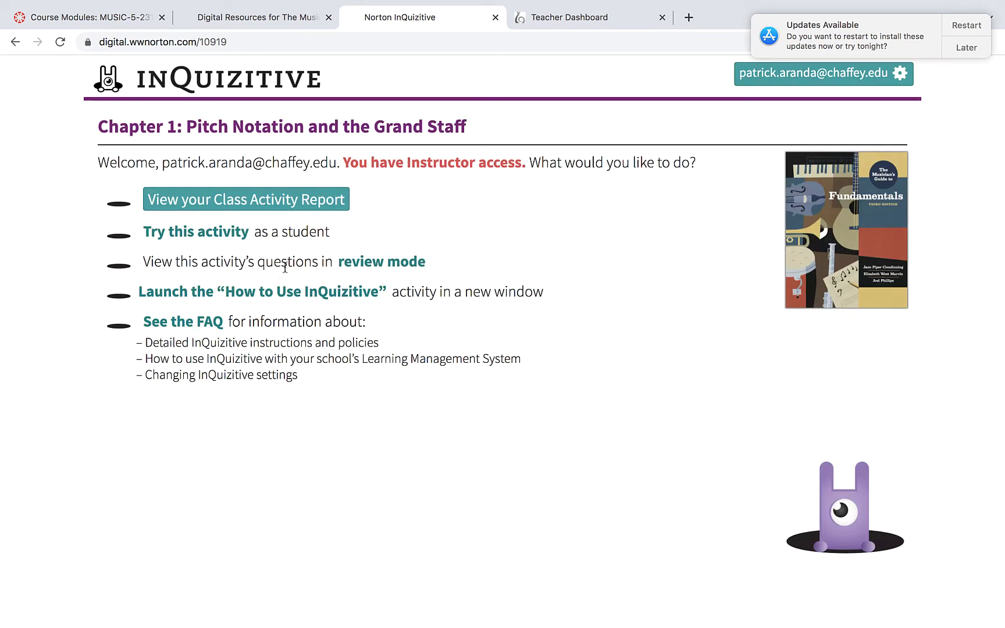
left_click(237, 233)
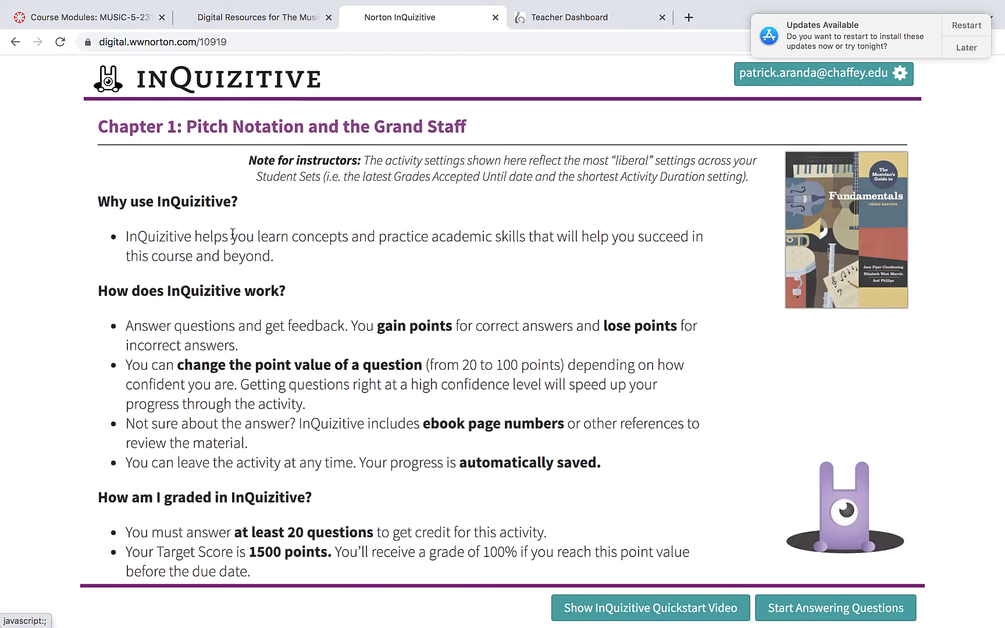
scroll(539, 417, "down", 2)
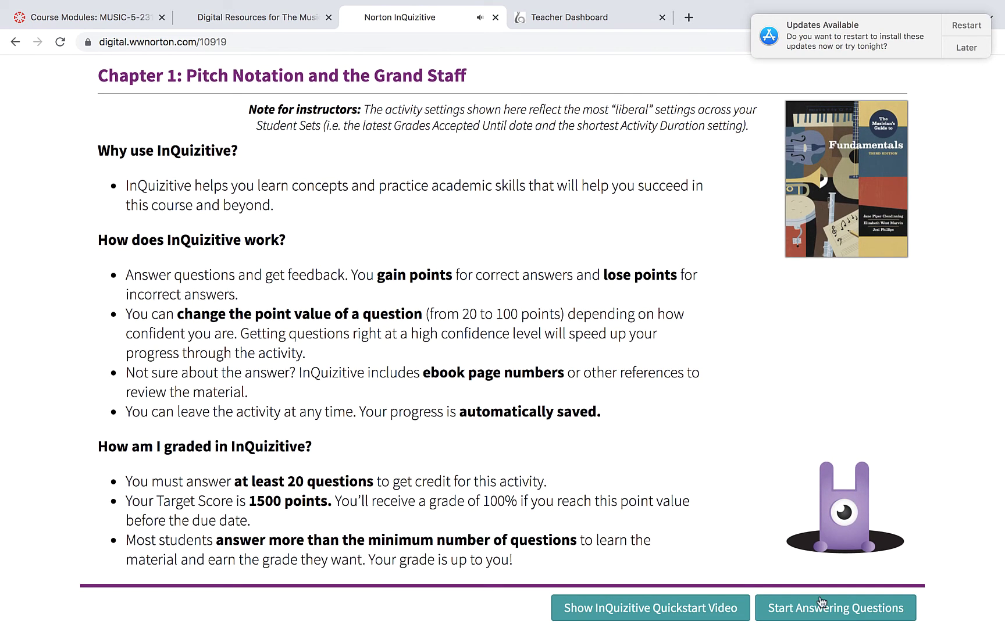
left_click(825, 611)
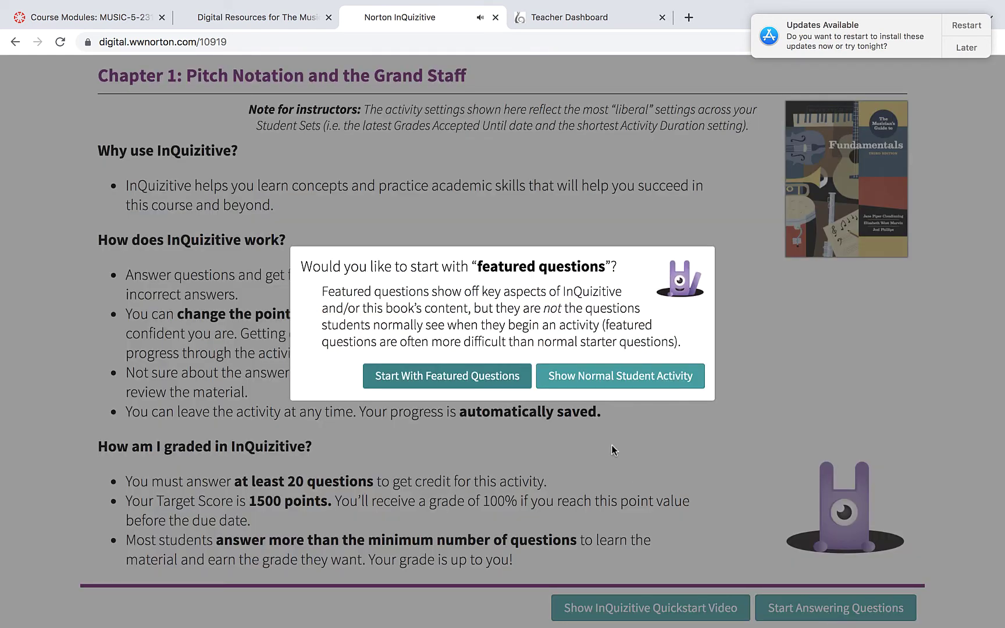
left_click(612, 386)
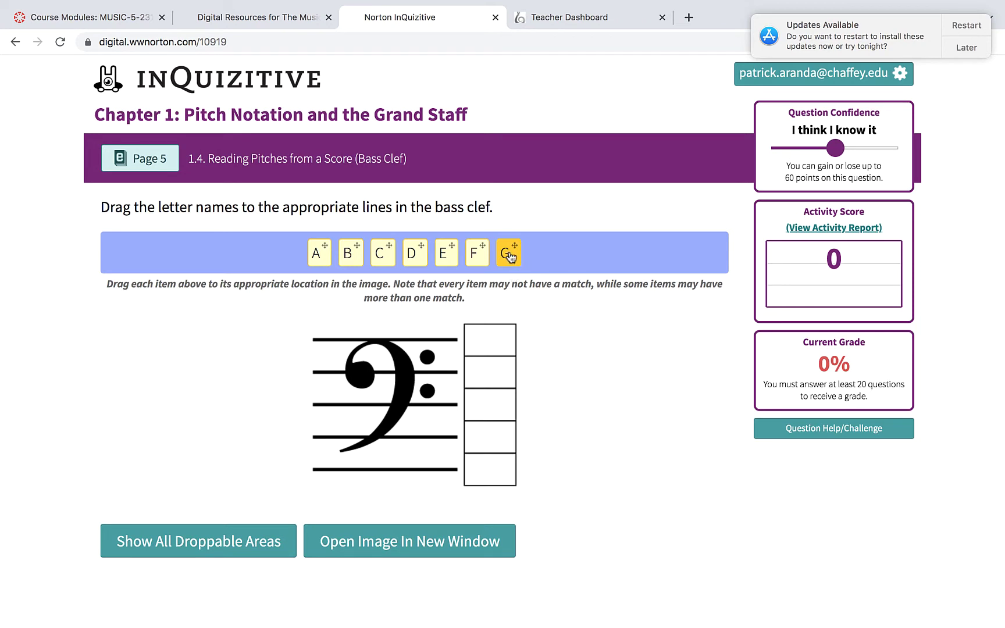
Label the bass clef lines G, B, D, F, A from lowest to highest and proceed to the following question.
left_click_drag(509, 257, 488, 475)
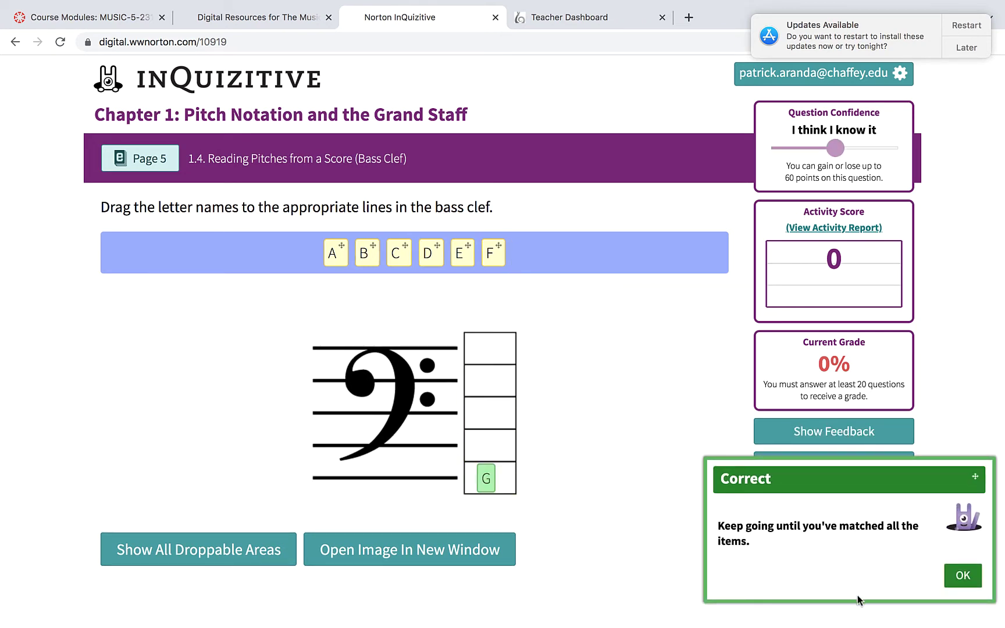
left_click(957, 579)
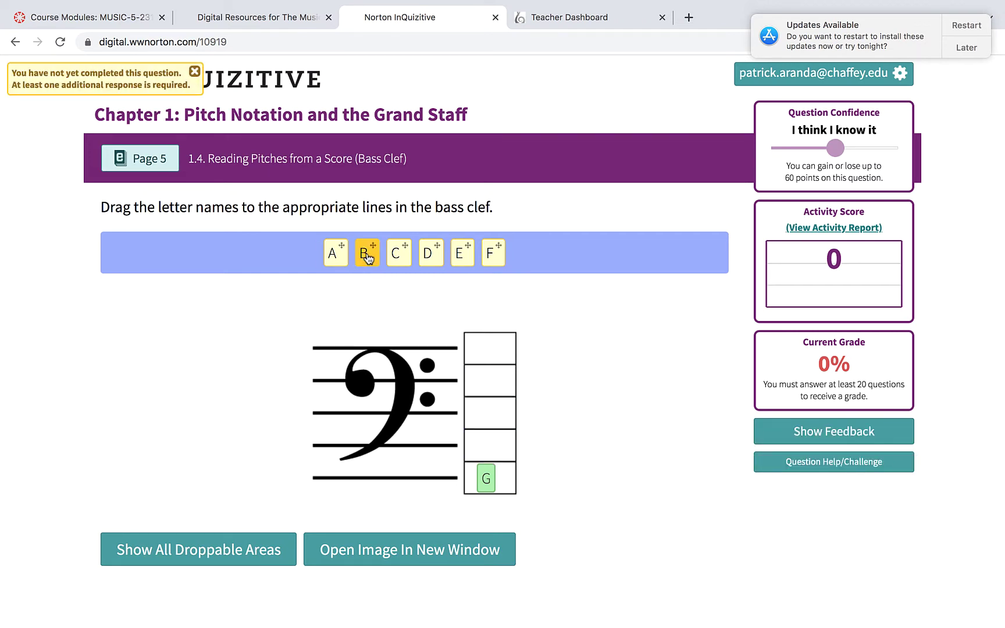
left_click_drag(369, 253, 487, 452)
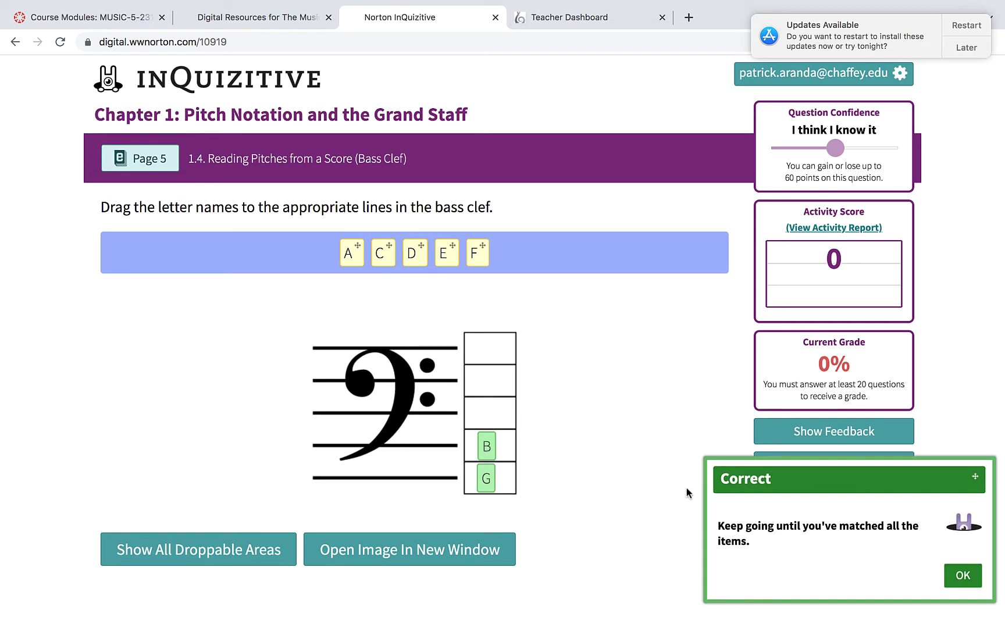
left_click(960, 577)
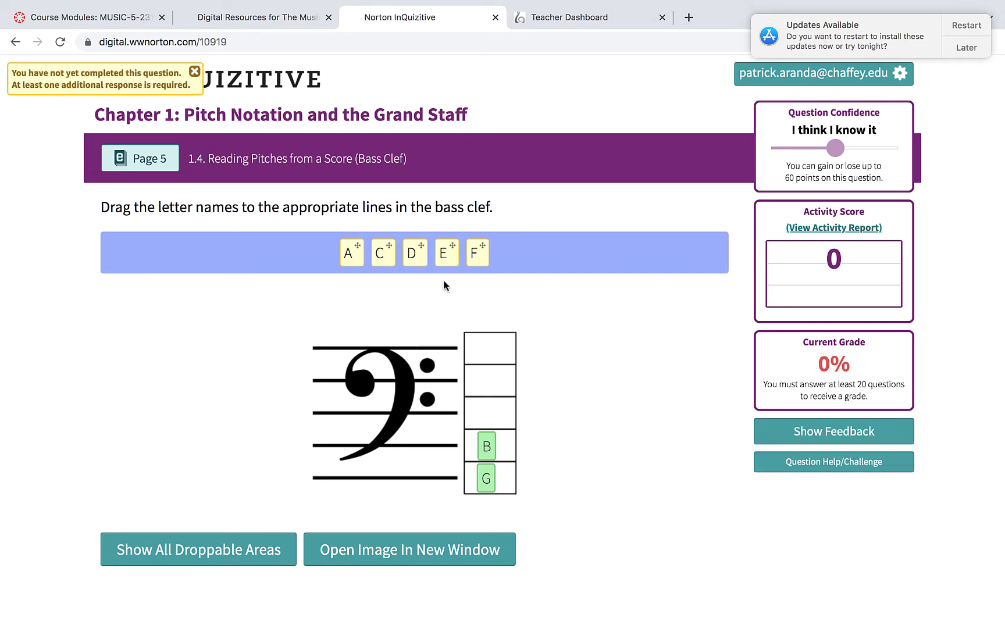
left_click_drag(414, 256, 480, 409)
left_click(963, 575)
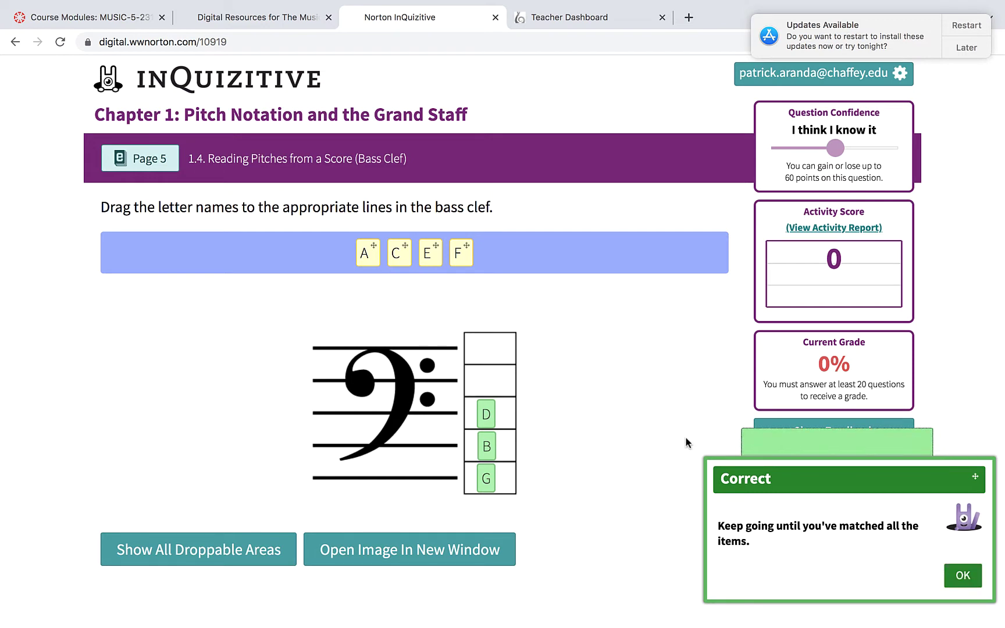
left_click_drag(463, 254, 489, 383)
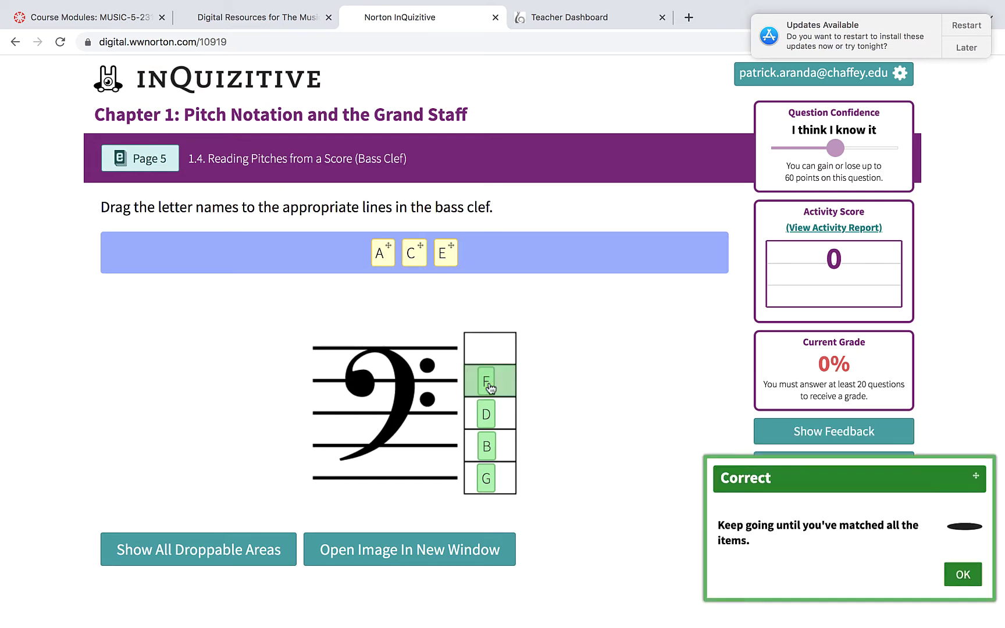
left_click(961, 576)
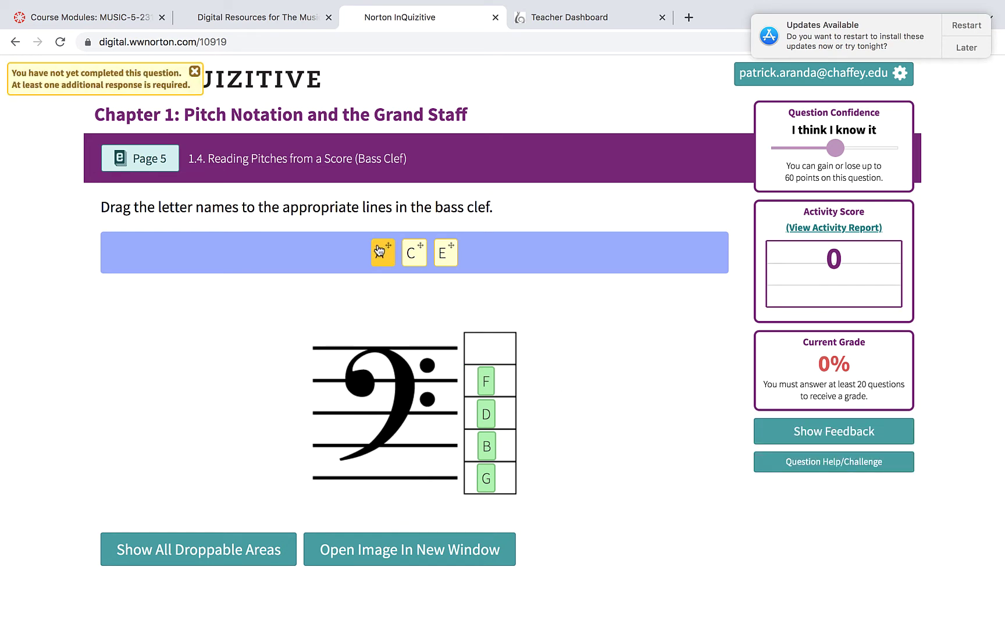
left_click_drag(379, 251, 486, 349)
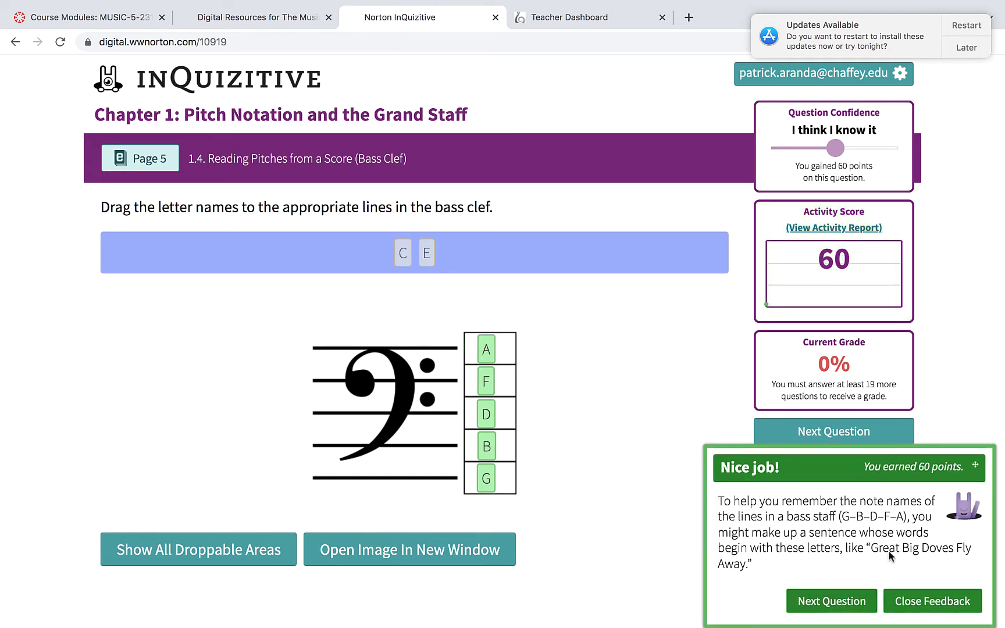
left_click(825, 605)
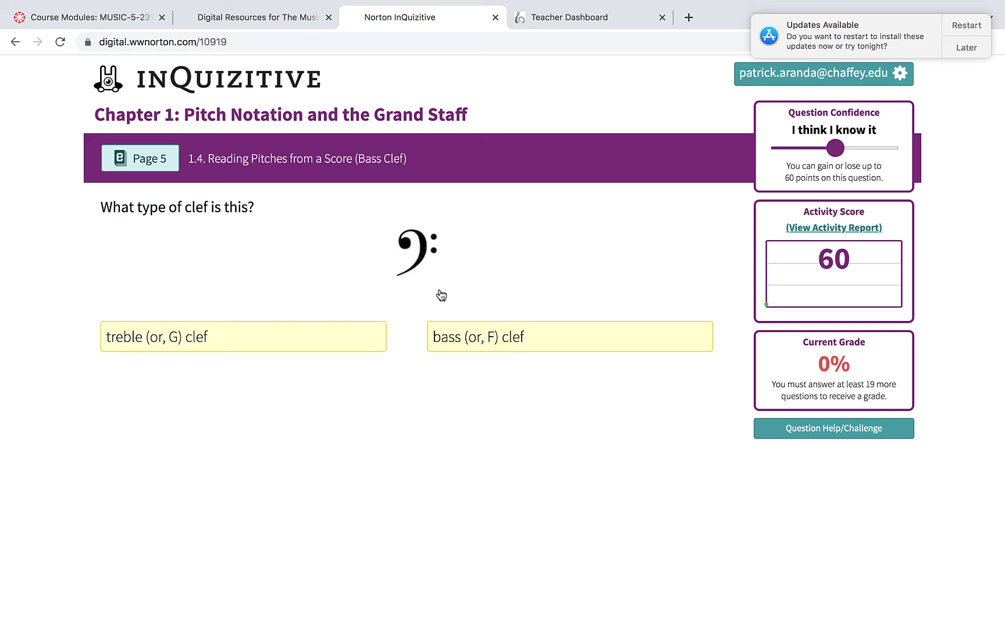
Answer the clef-type question with "bass (or, F) clef" and raise the question confidence to "I know I know it!".
left_click(522, 339)
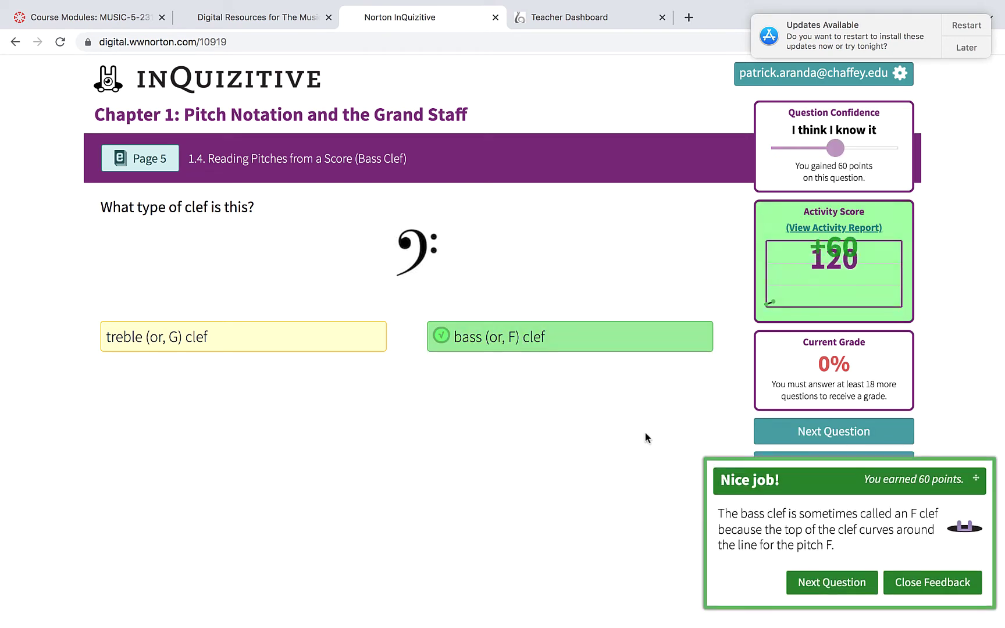
left_click(811, 581)
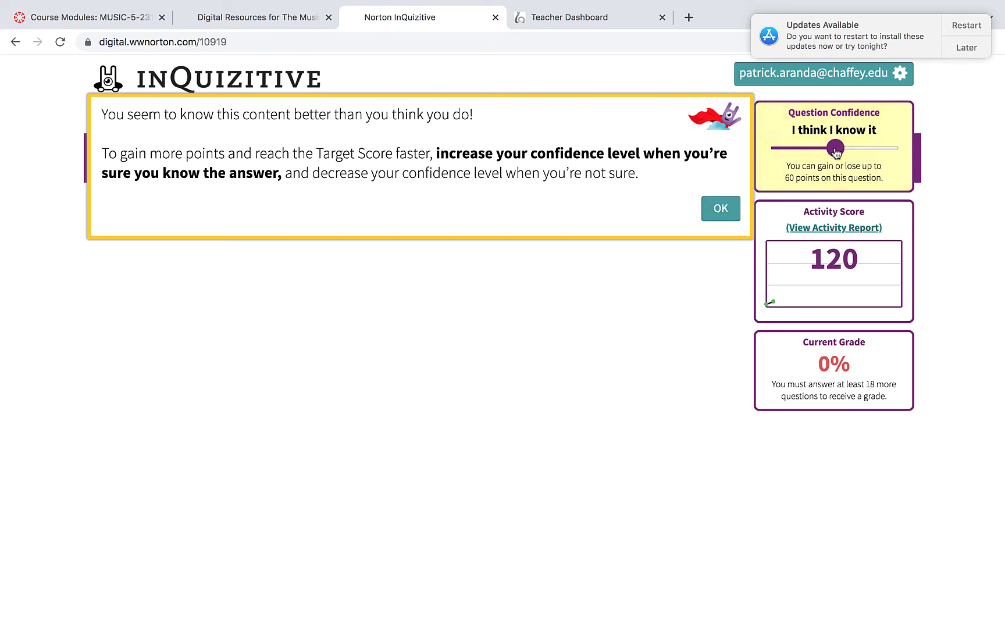
left_click_drag(835, 152, 890, 148)
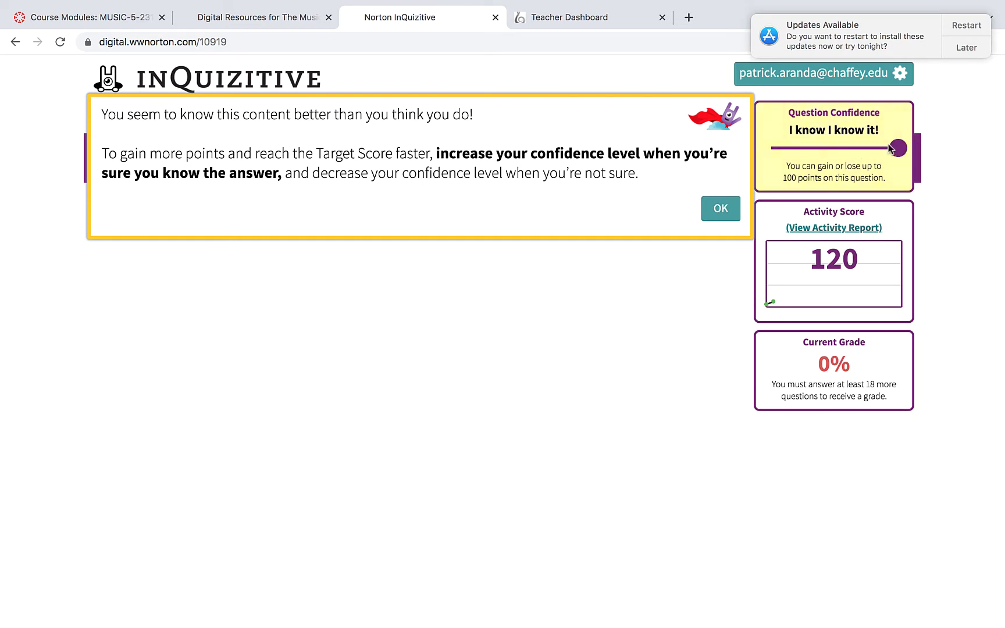
left_click(720, 209)
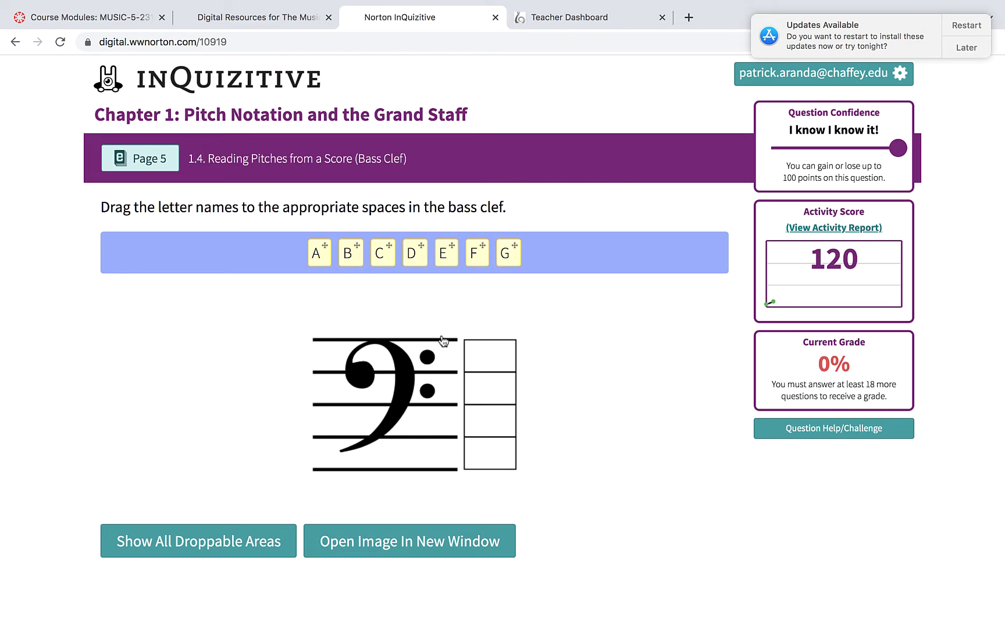
Label the bass clef spaces A, C, E, G from lowest to highest and proceed to the following question.
left_click_drag(320, 254, 489, 463)
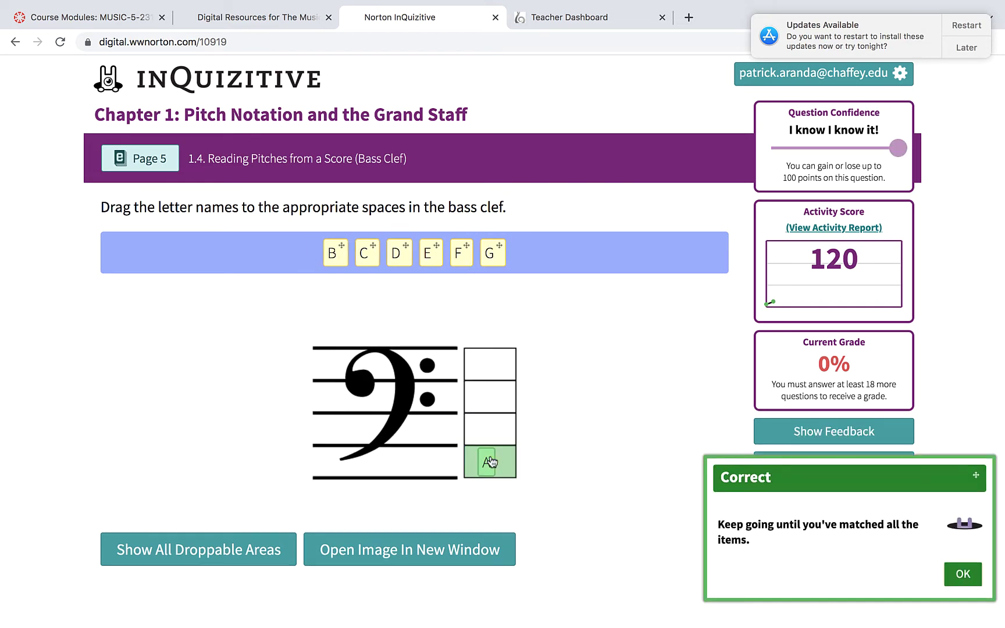
left_click(963, 575)
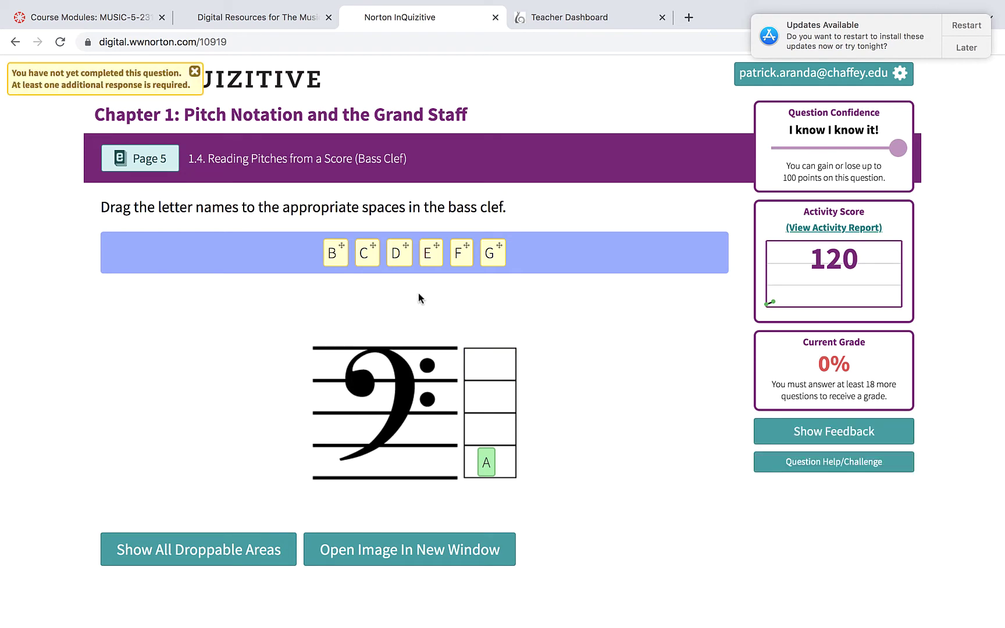
left_click_drag(368, 259, 483, 429)
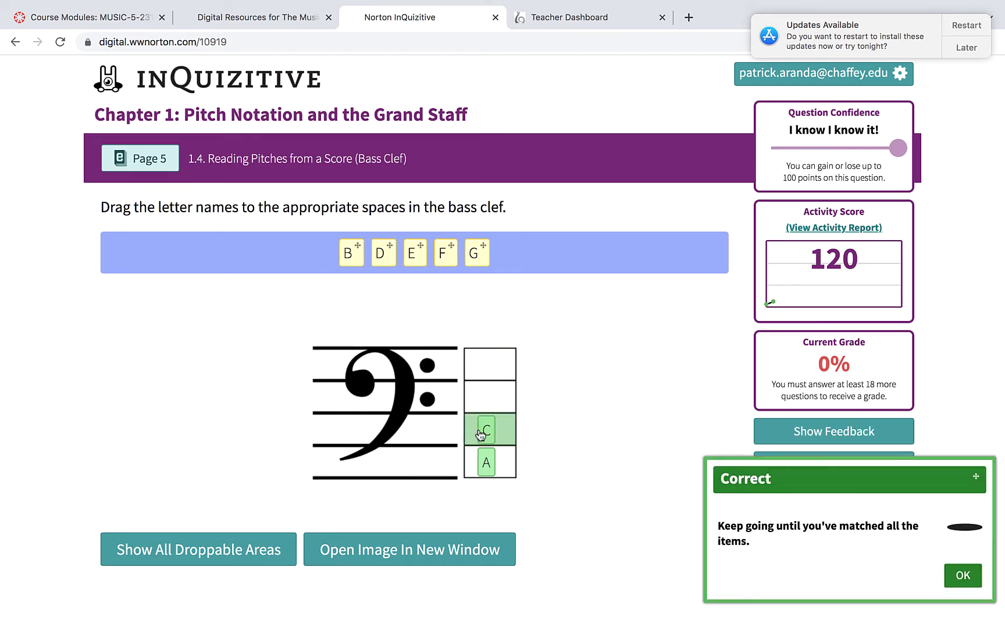
left_click(955, 583)
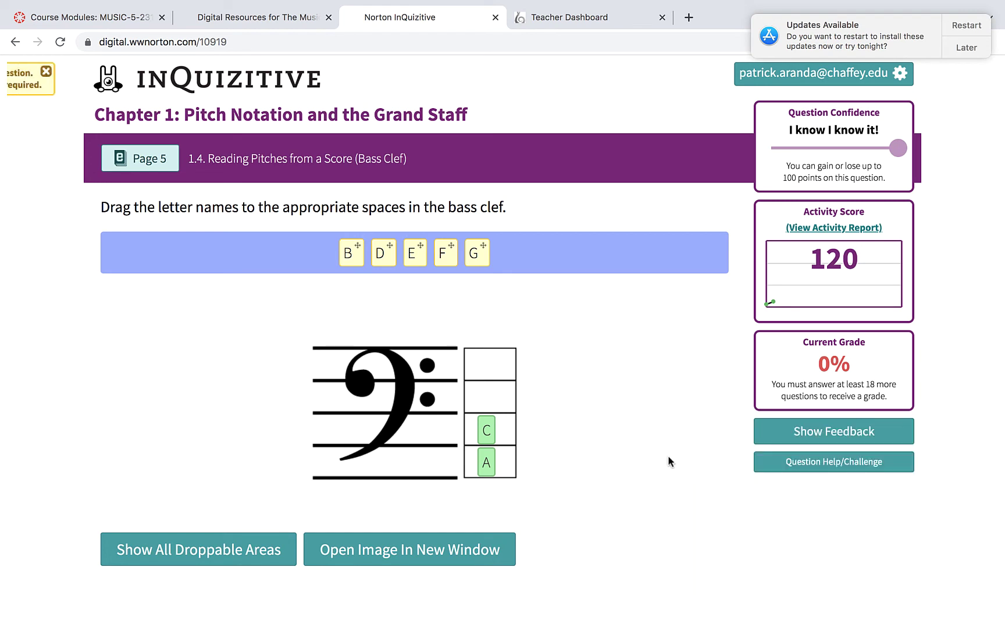
left_click_drag(414, 256, 486, 400)
left_click(960, 576)
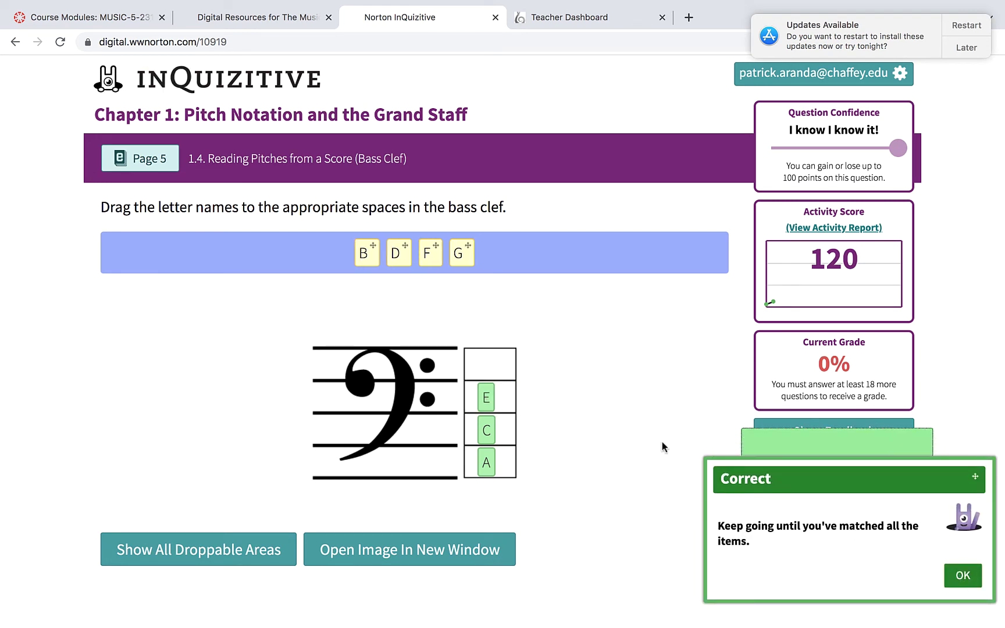
left_click_drag(459, 257, 487, 362)
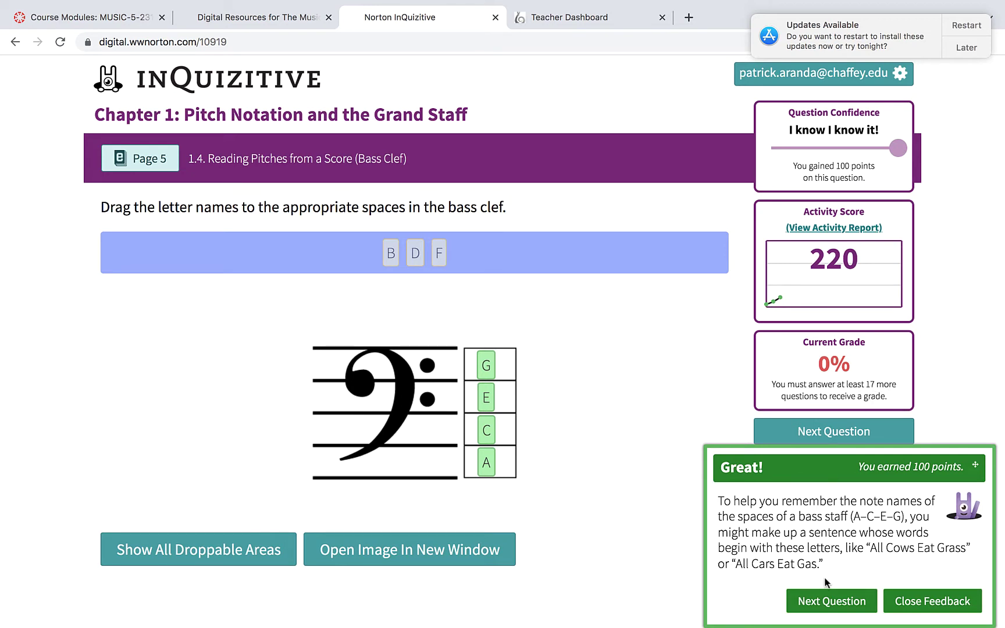
left_click(827, 603)
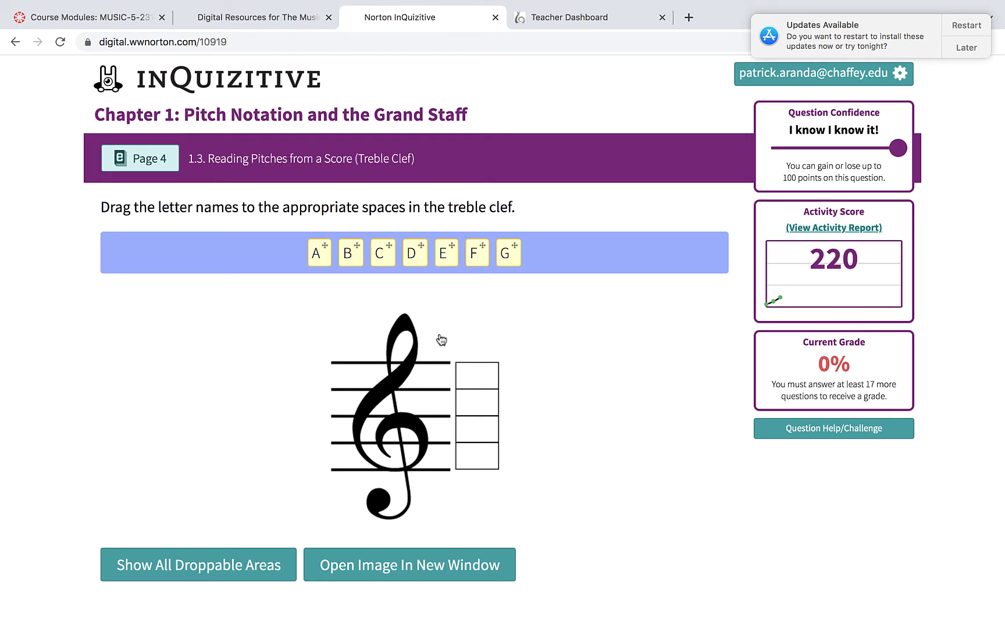
Label the treble clef spaces F, A, C, E from lowest to highest and proceed to the following question.
mouse_move(475, 256)
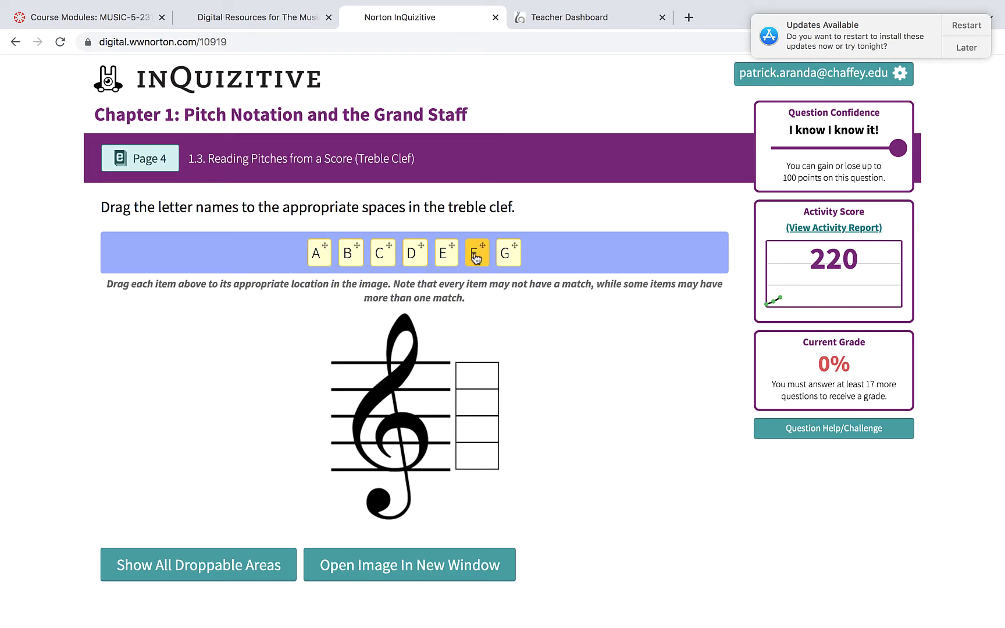
left_click_drag(476, 258, 481, 454)
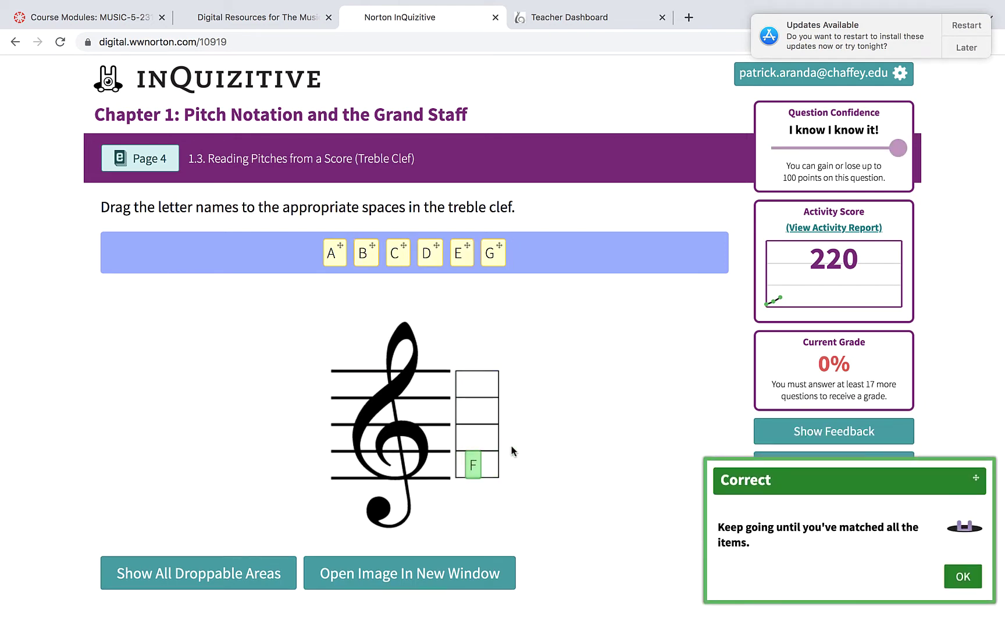
left_click(956, 577)
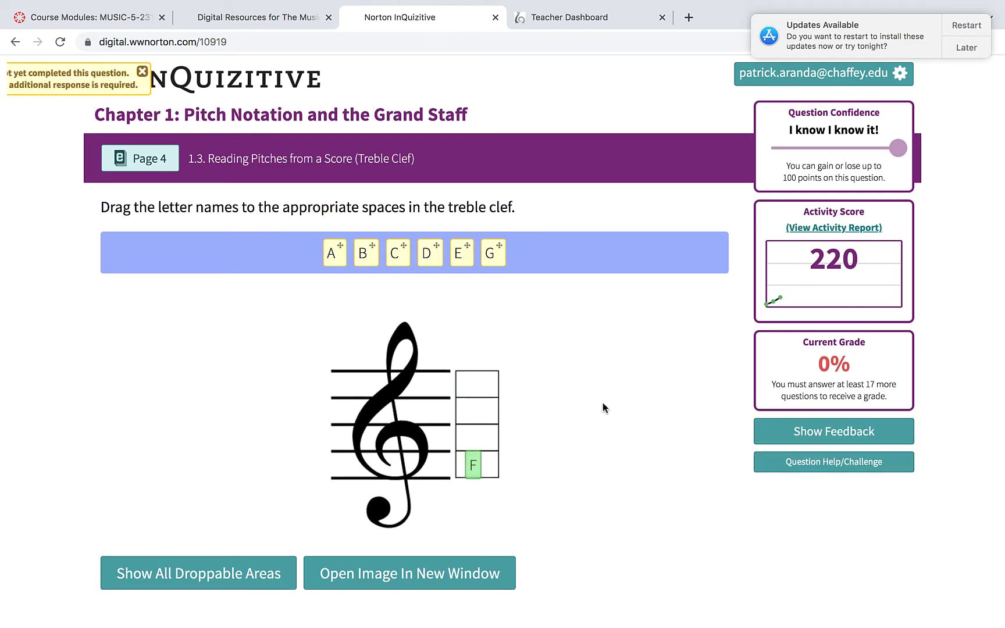
left_click_drag(334, 253, 474, 441)
left_click(961, 576)
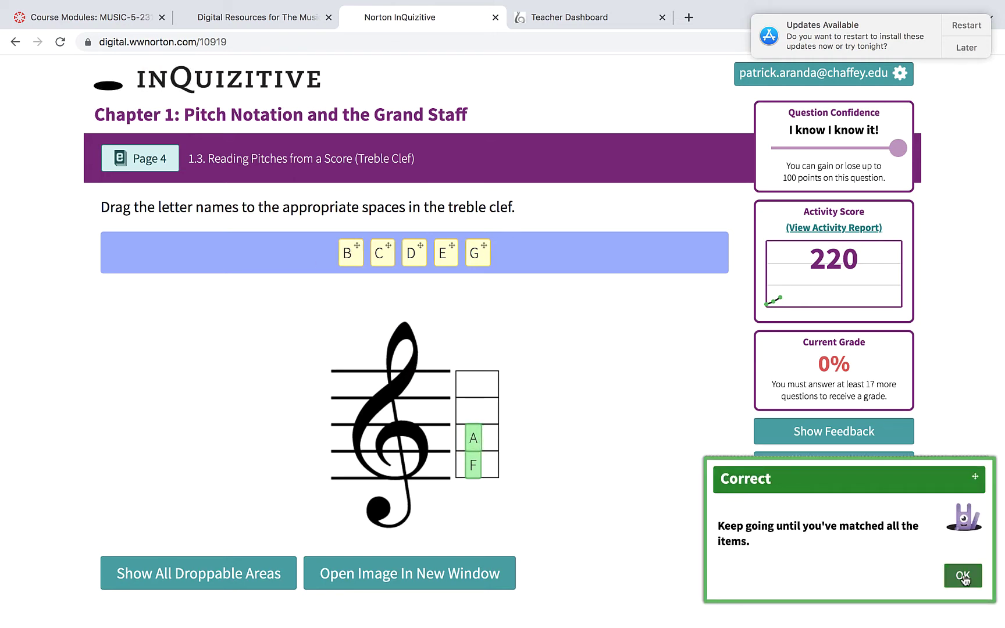
left_click_drag(380, 256, 474, 419)
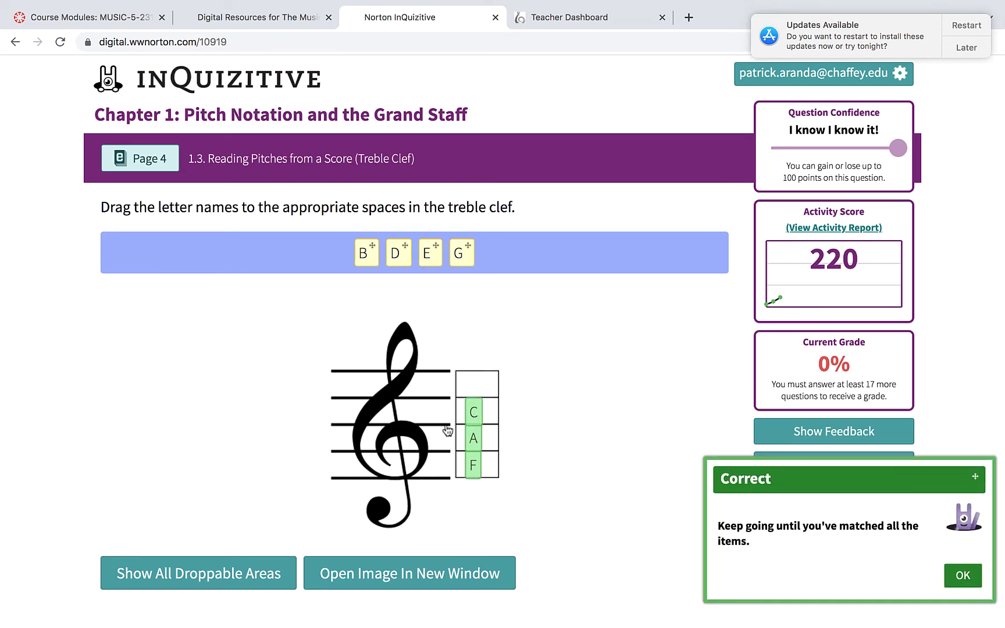
left_click(962, 576)
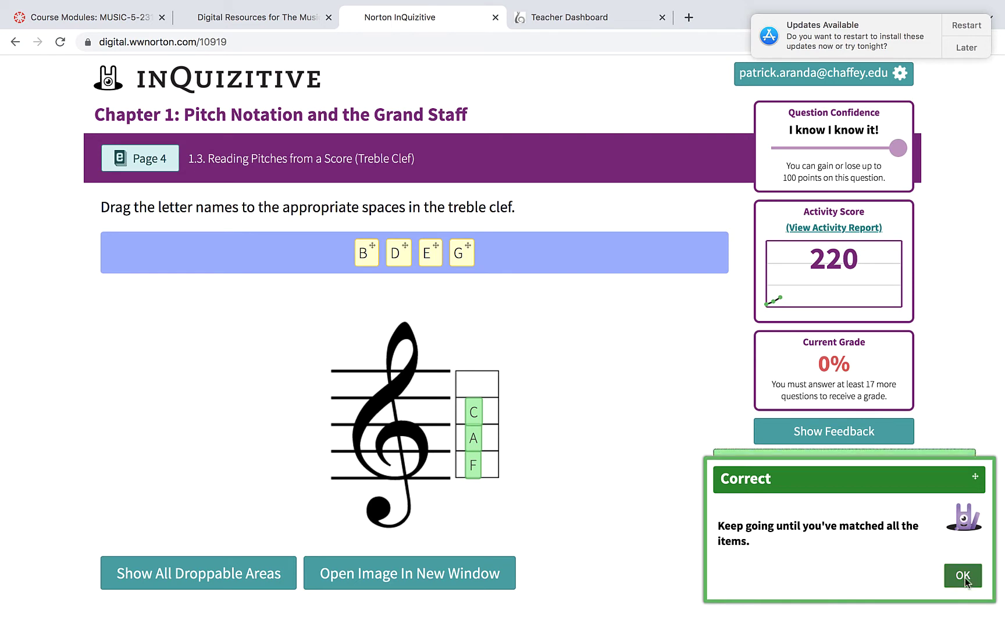
left_click_drag(430, 253, 472, 389)
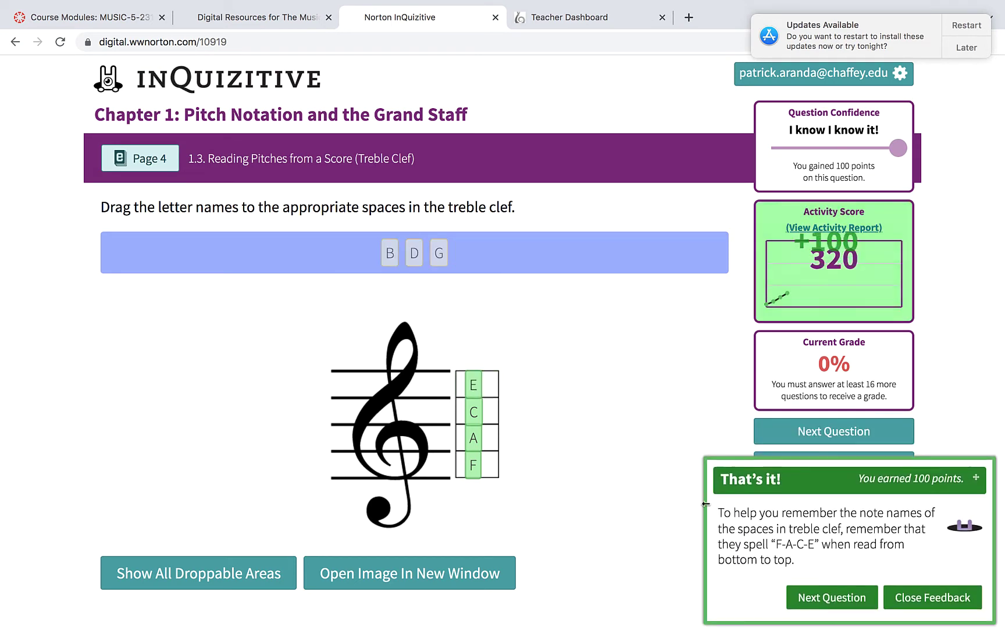
left_click(845, 597)
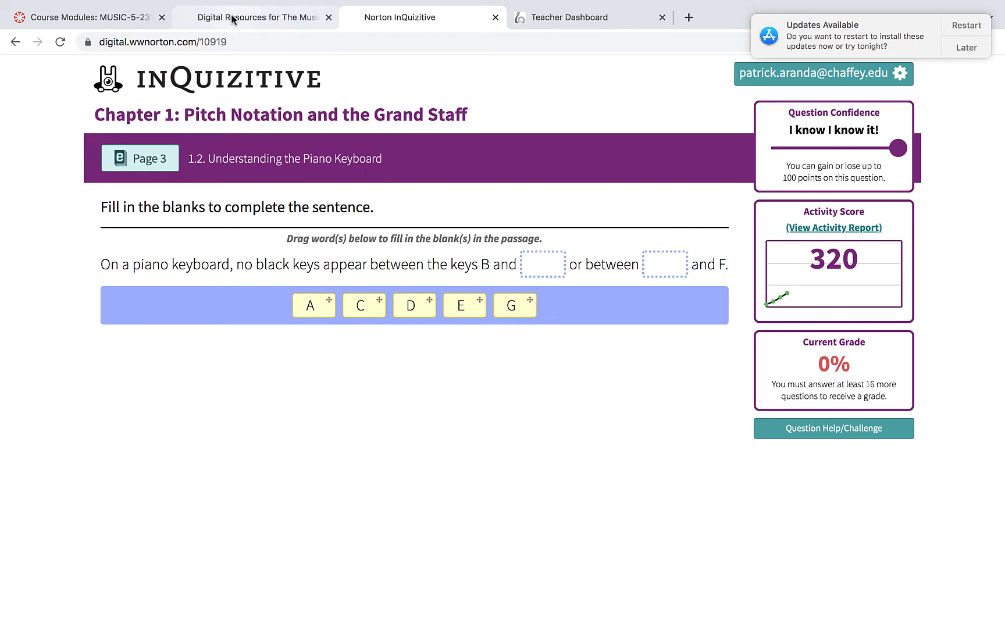
Check the Week 3 module in the Canvas course, and open the Show It! Workbook Exercises in the Norton digital resources.
left_click(114, 21)
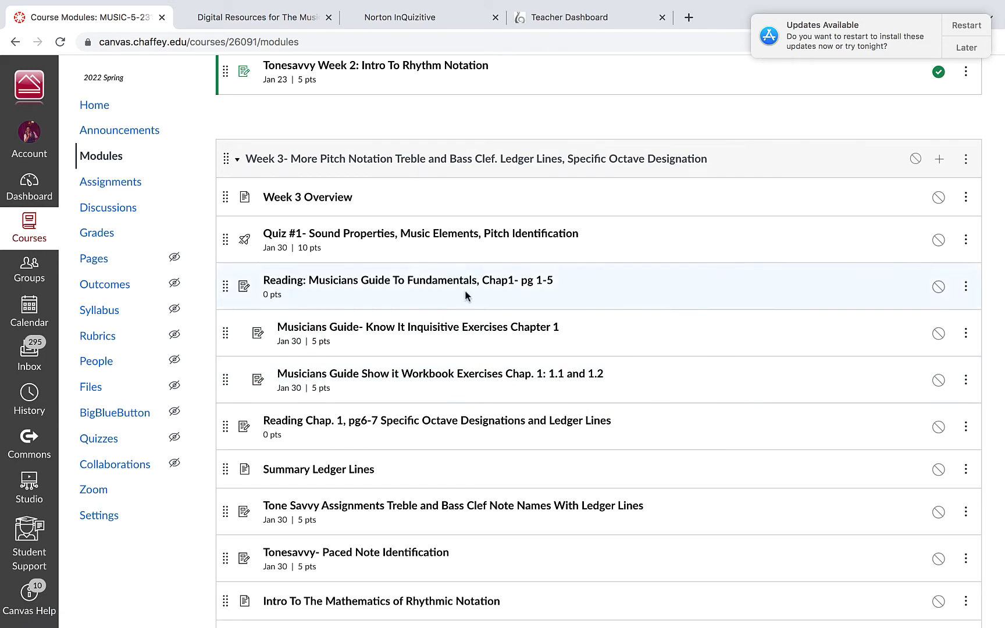
left_click(249, 19)
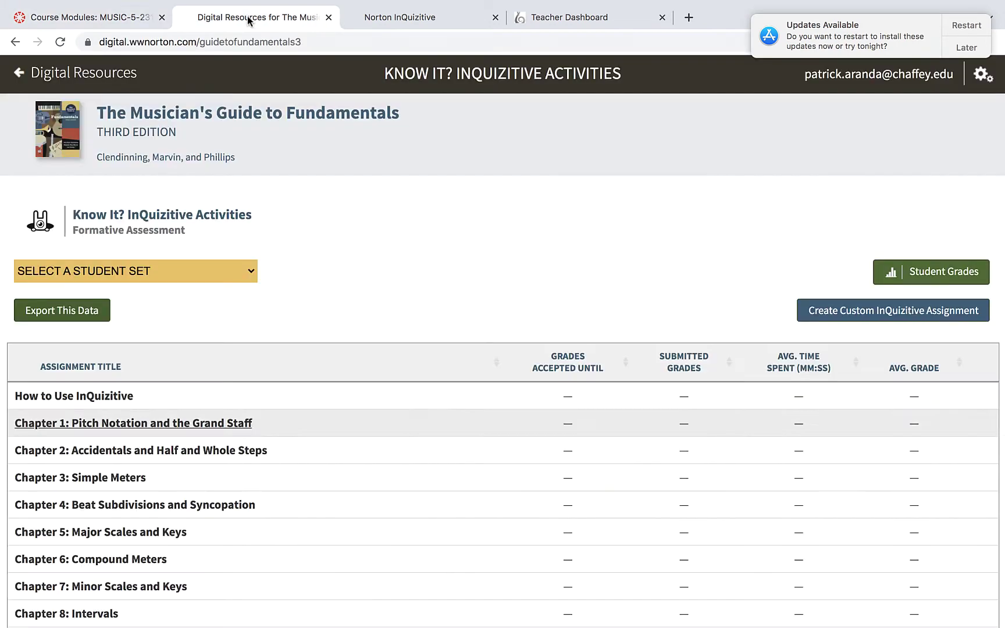
left_click(69, 75)
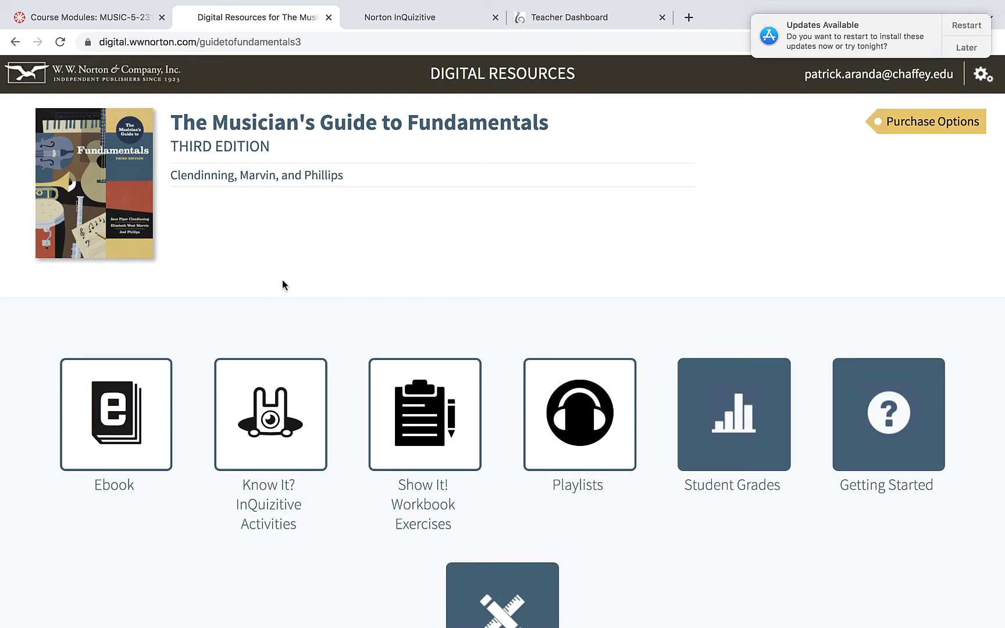
left_click(419, 418)
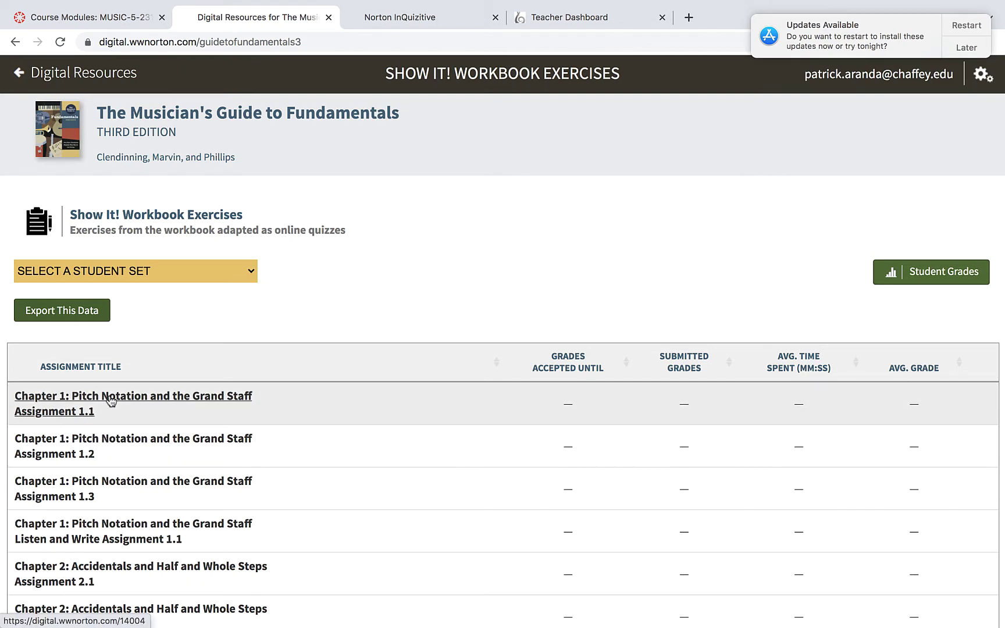
Open Chapter 1: Pitch Notation and the Grand Staff Assignment 1.1 and start the quiz in student preview.
left_click(110, 397)
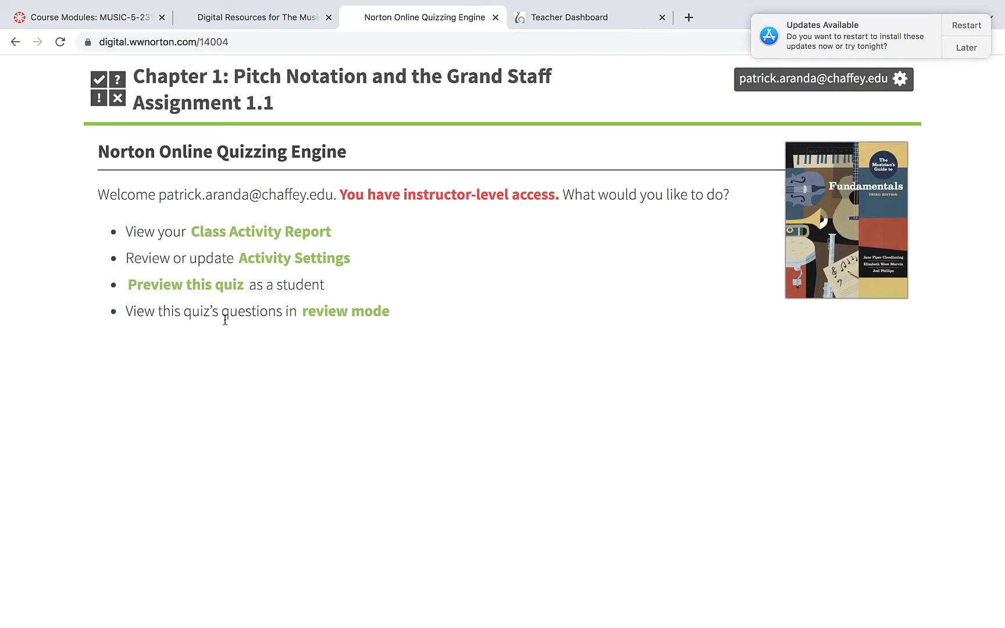
left_click(218, 286)
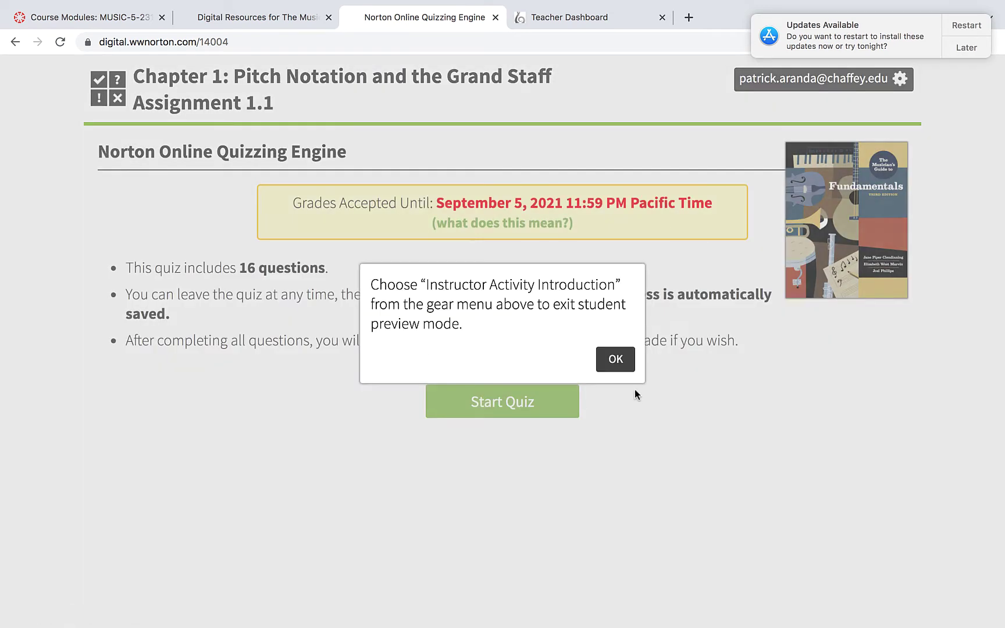
left_click(616, 360)
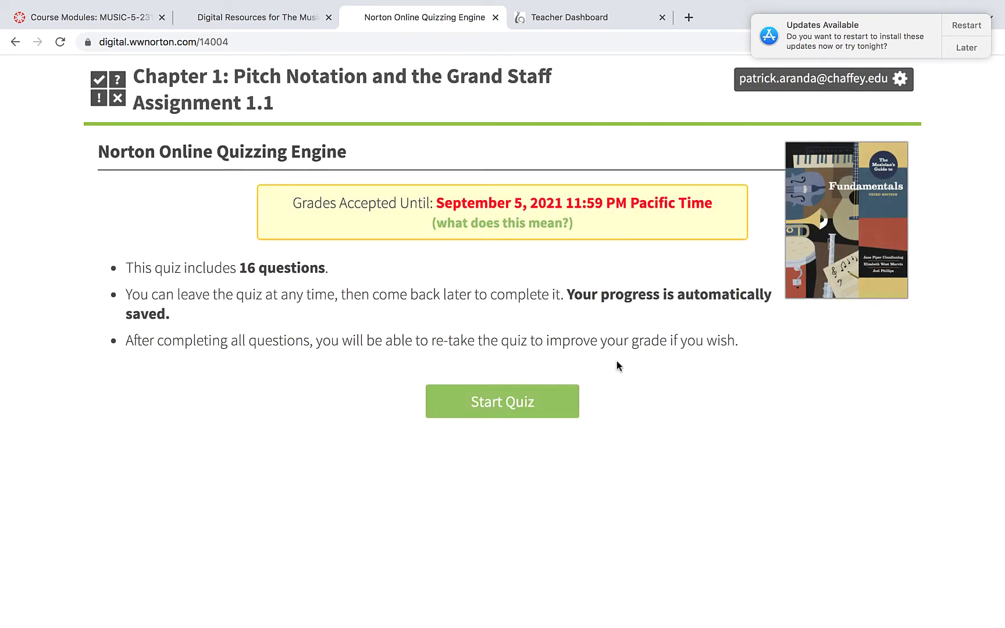
left_click(517, 405)
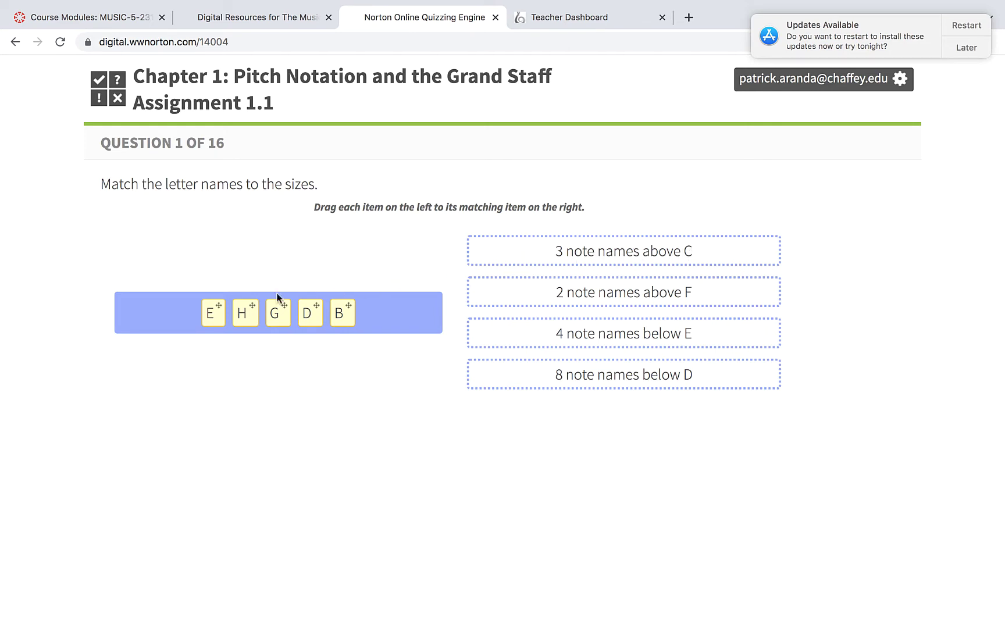
Match E to "3 note names above C" and G to "2 note names above F" in question 1.
left_click_drag(211, 314, 544, 253)
left_click(686, 360)
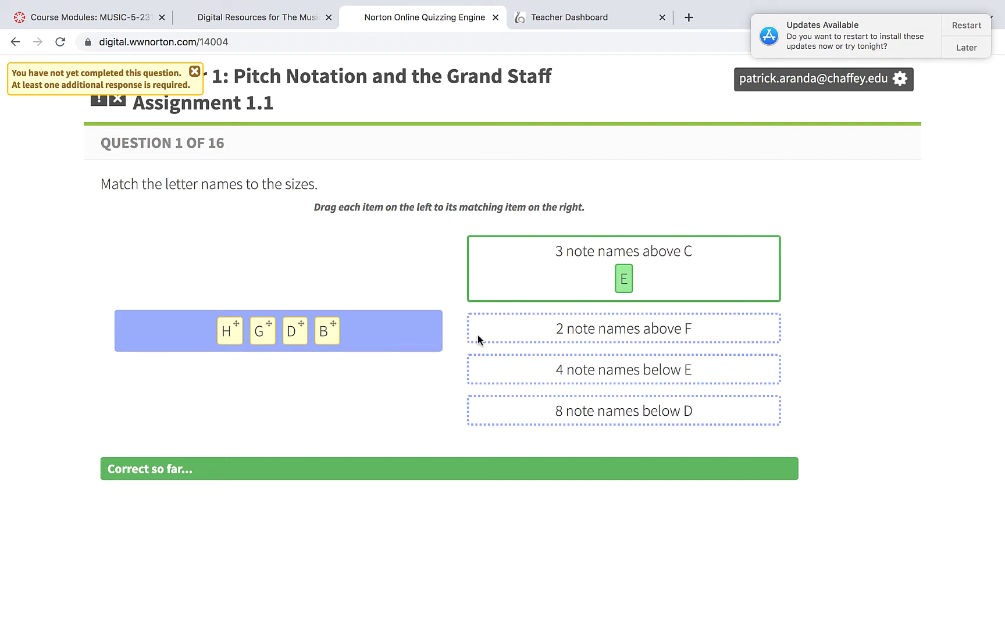
left_click_drag(260, 330, 507, 327)
left_click(685, 362)
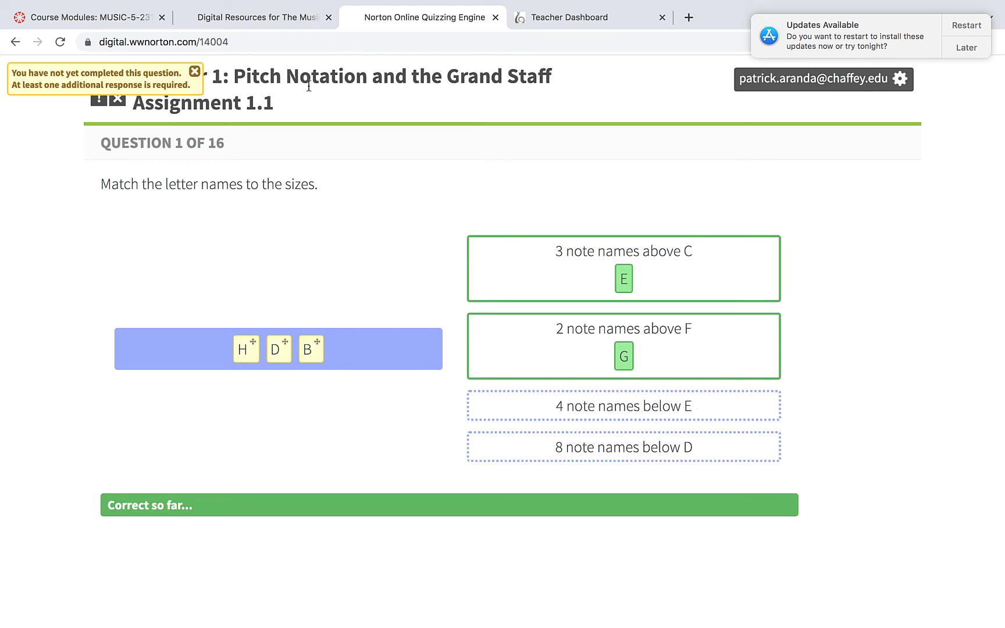
Open Chapter 1 of the ebook and review the Letter Names section with Example 1.2 on counting note names up and down.
left_click(268, 19)
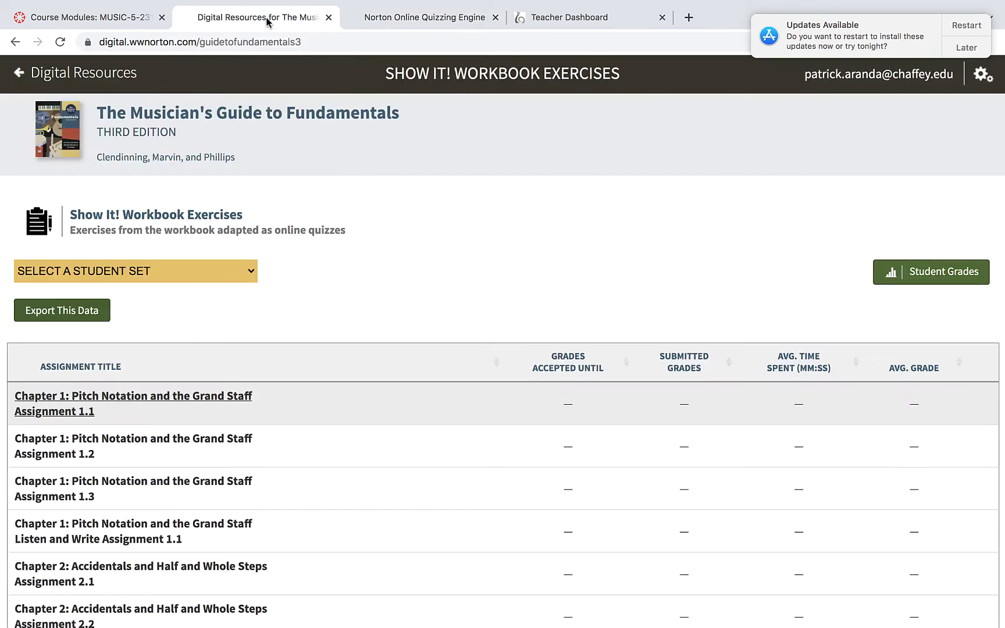
left_click(86, 75)
left_click(143, 419)
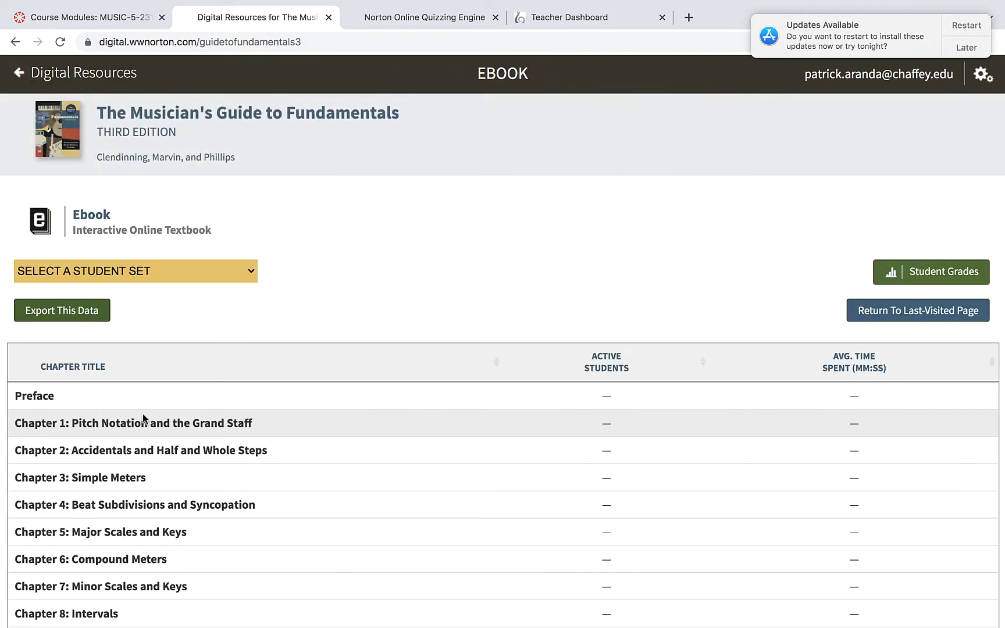
left_click(184, 425)
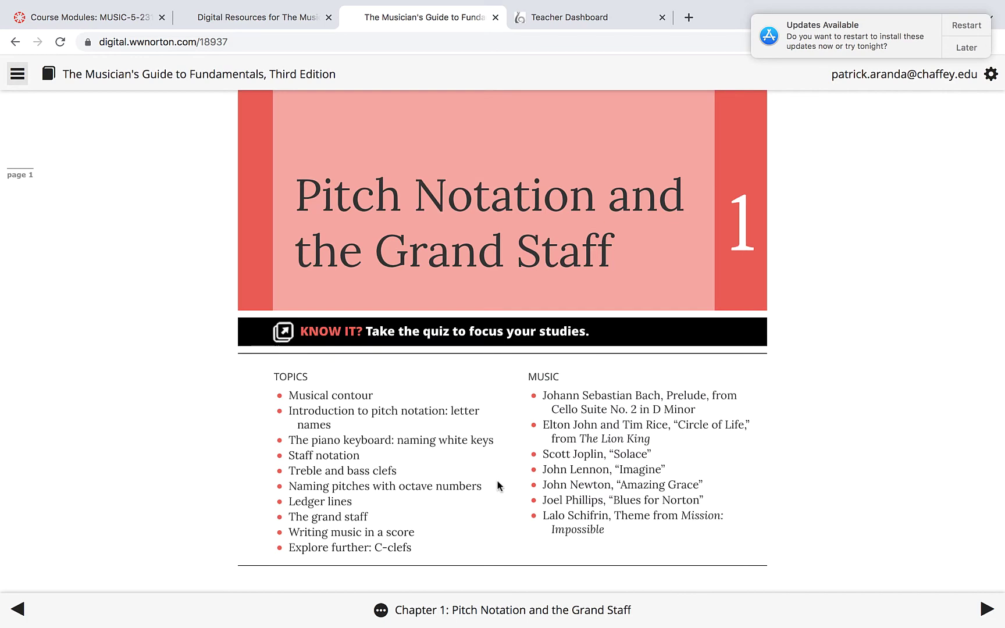
left_click(987, 609)
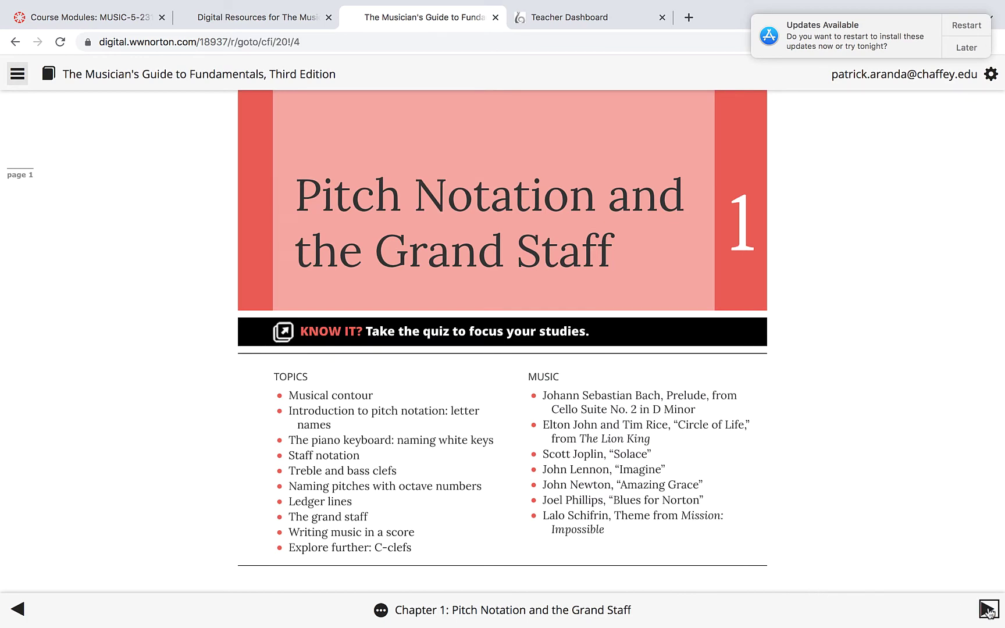
left_click(987, 609)
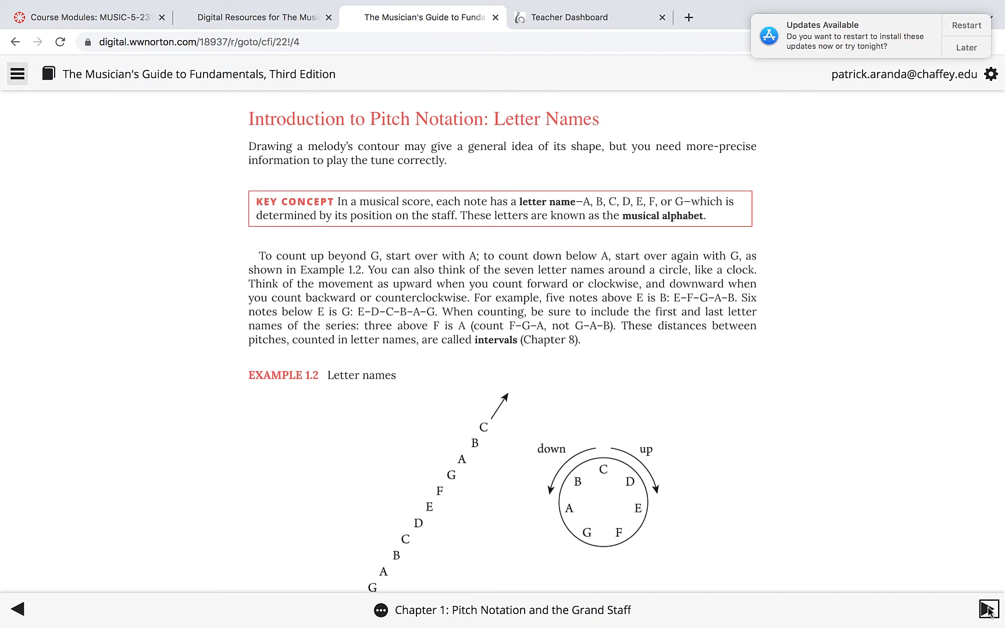
scroll(739, 539, "down", 4)
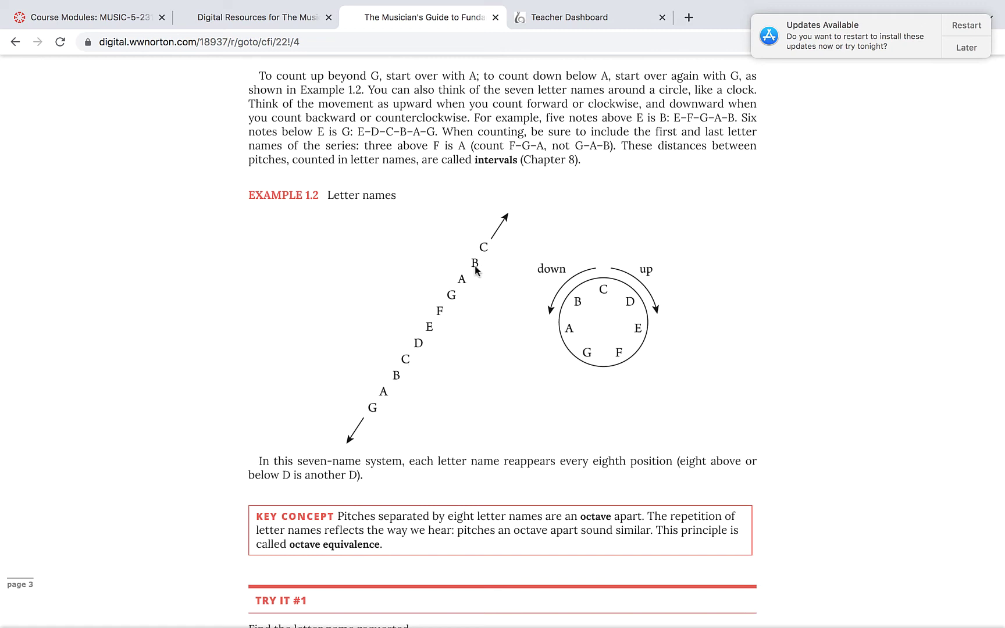
Return to the Show It! Workbook Exercises and start Chapter 1 Assignment 1.1 again as a student preview.
left_click(258, 22)
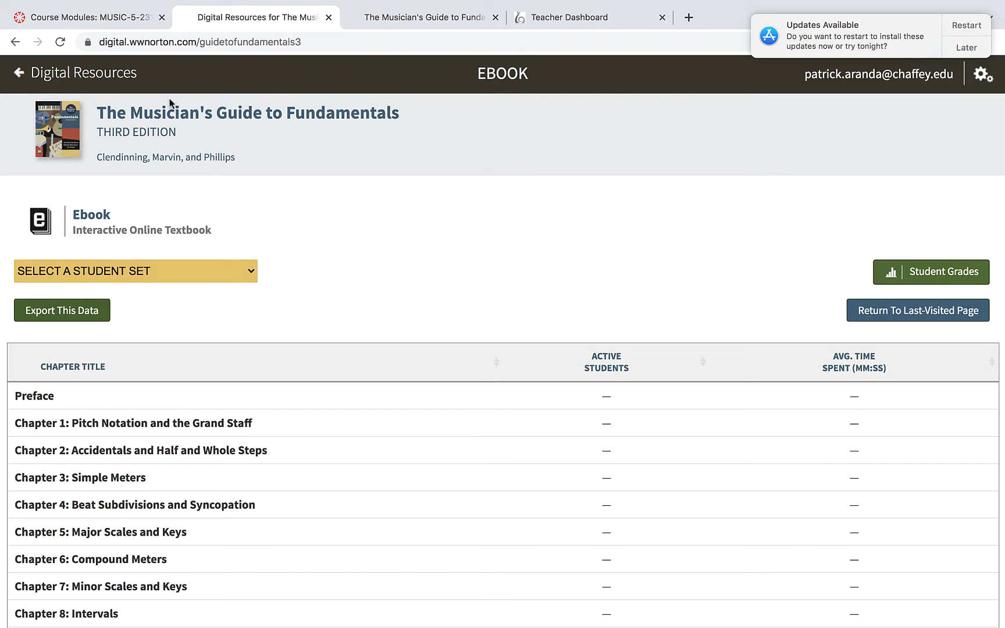
left_click(132, 80)
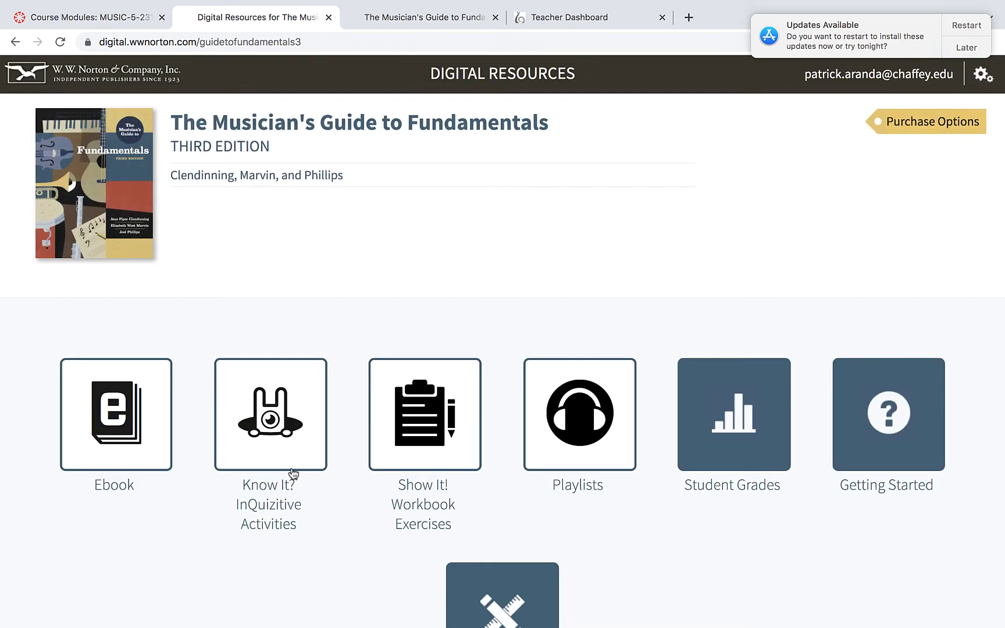
left_click(421, 425)
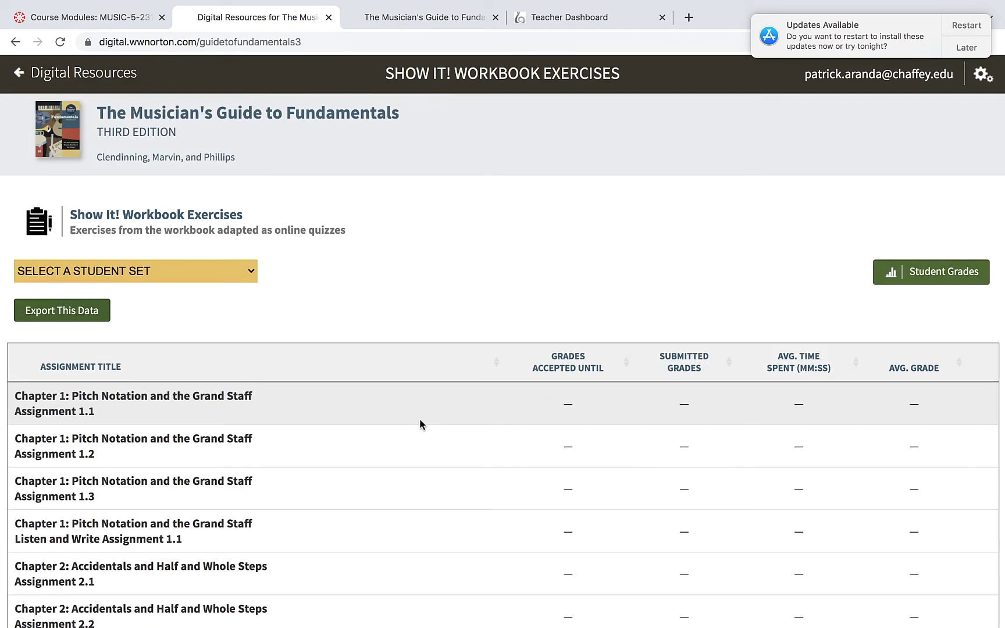
left_click(211, 396)
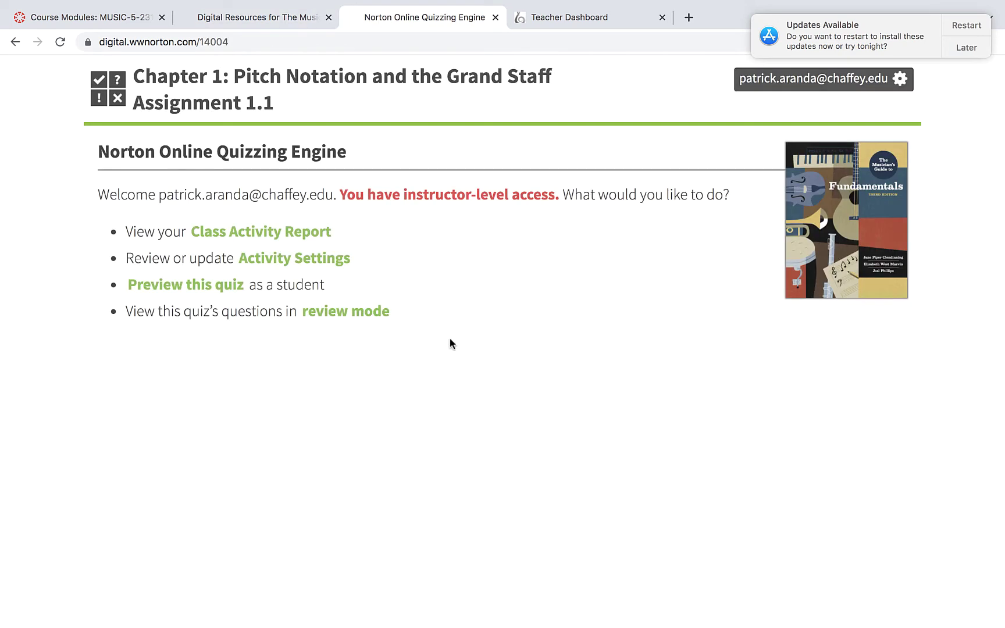
left_click(232, 287)
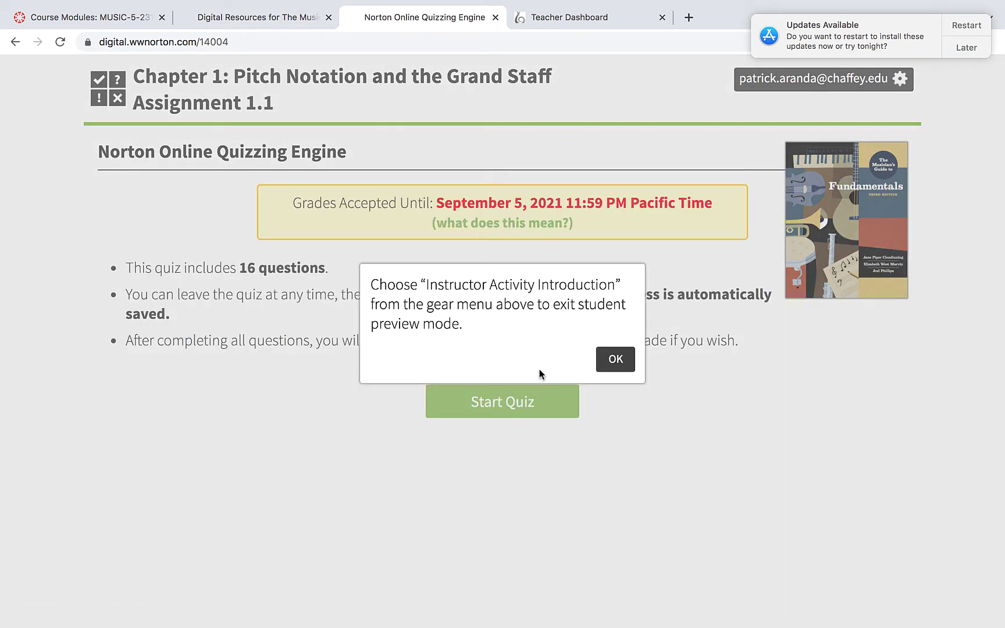
left_click(615, 359)
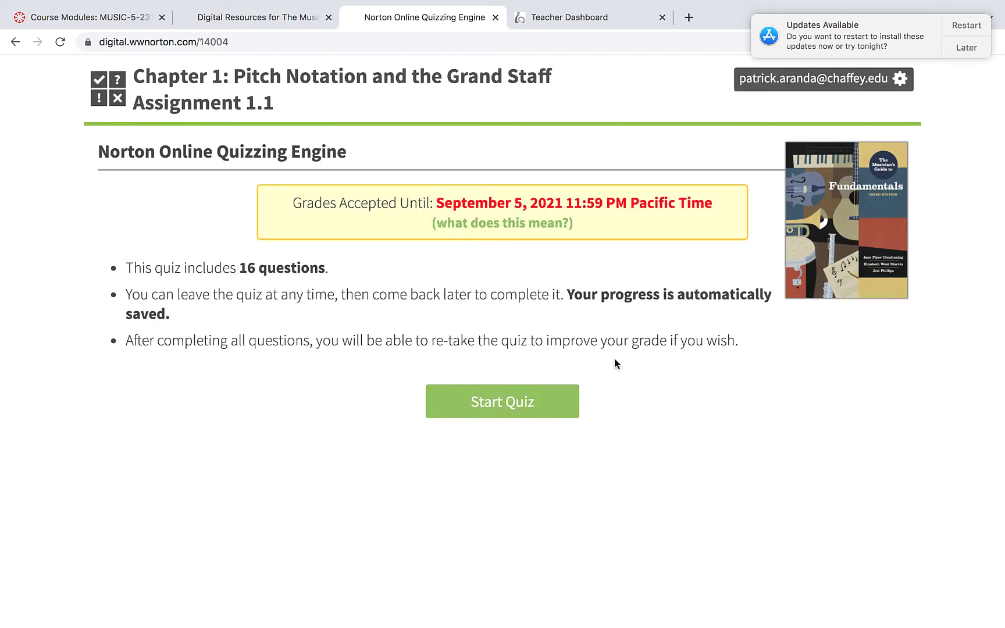
left_click(527, 404)
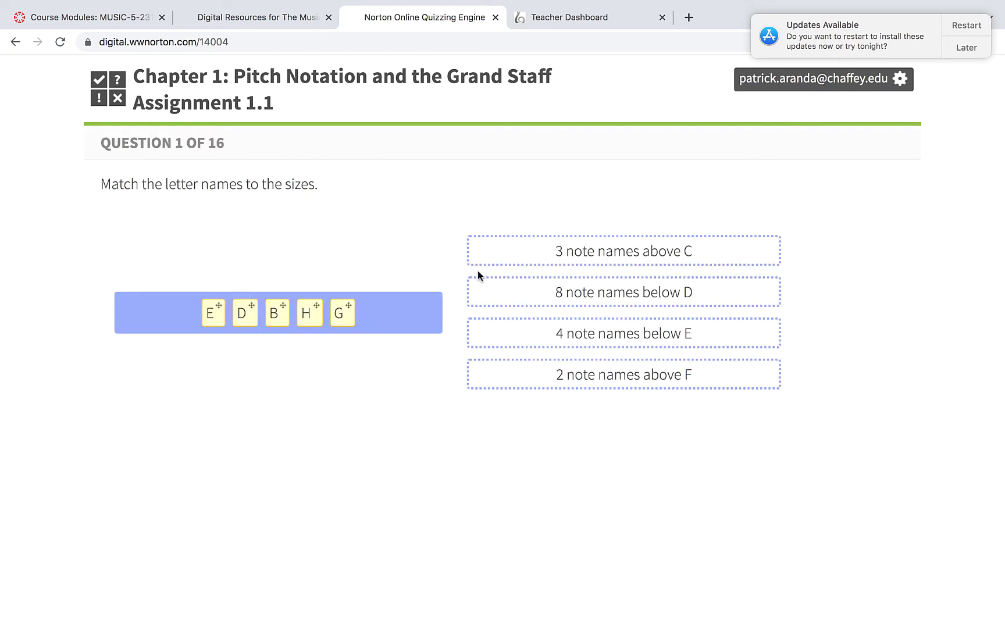
In question 1, match E to 3 note names above C, D to 8 below D, B to 4 below E and G to 2 above F.
left_click_drag(212, 313, 541, 248)
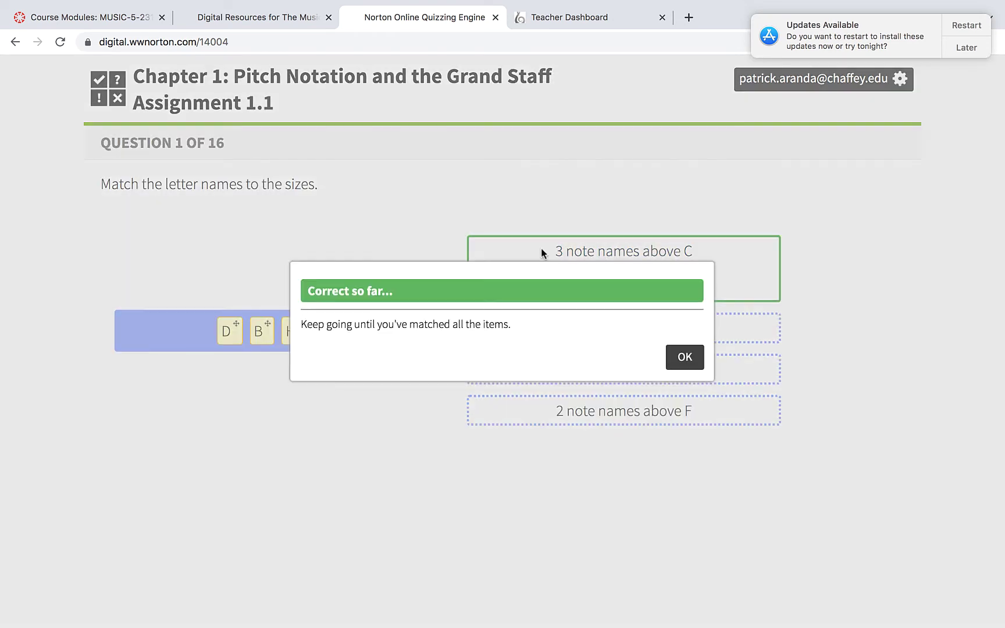
left_click(684, 358)
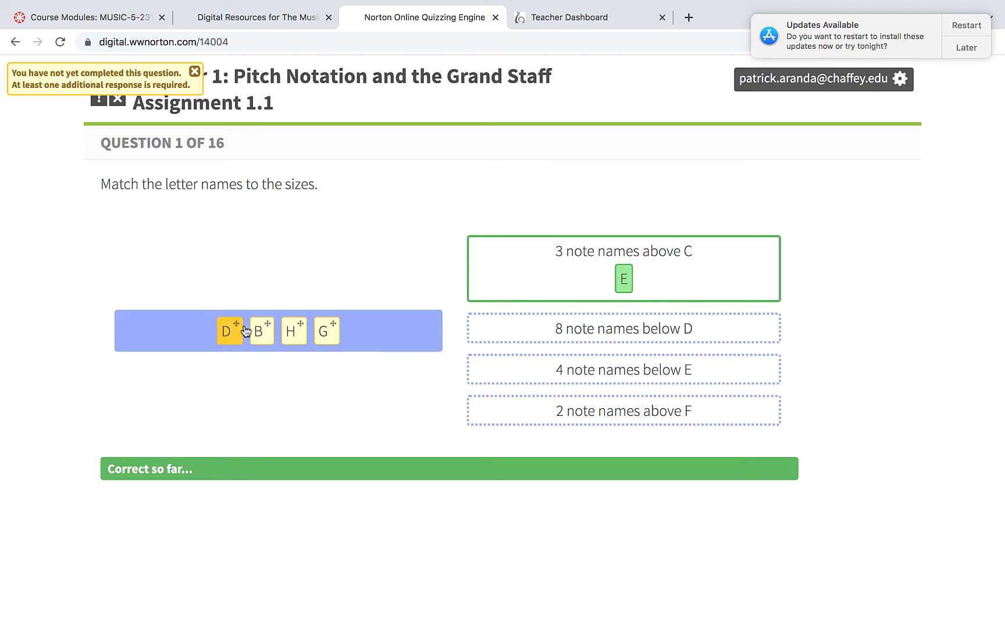
left_click_drag(231, 330, 480, 315)
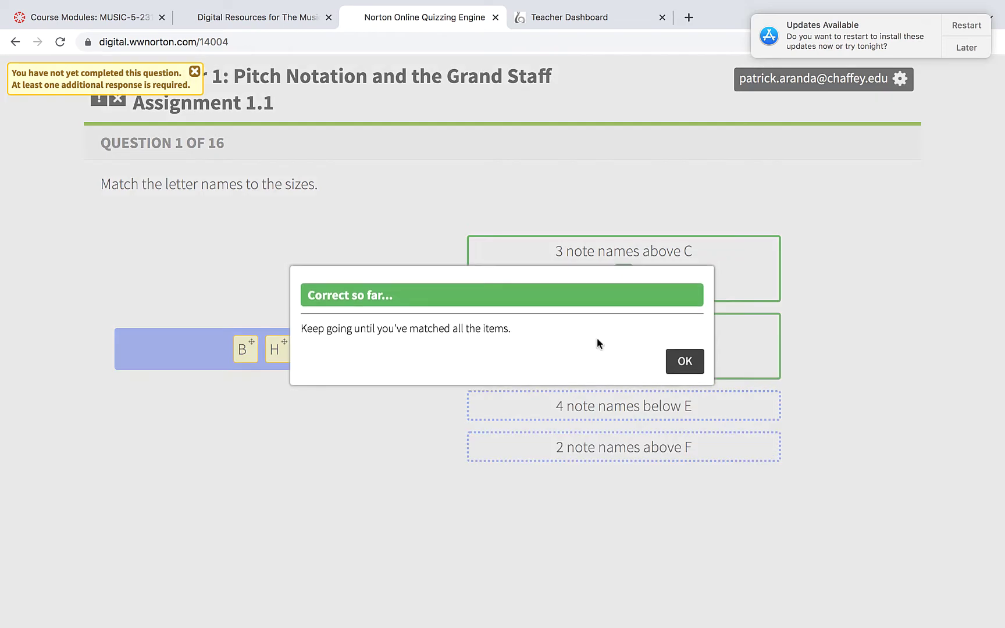
left_click(684, 359)
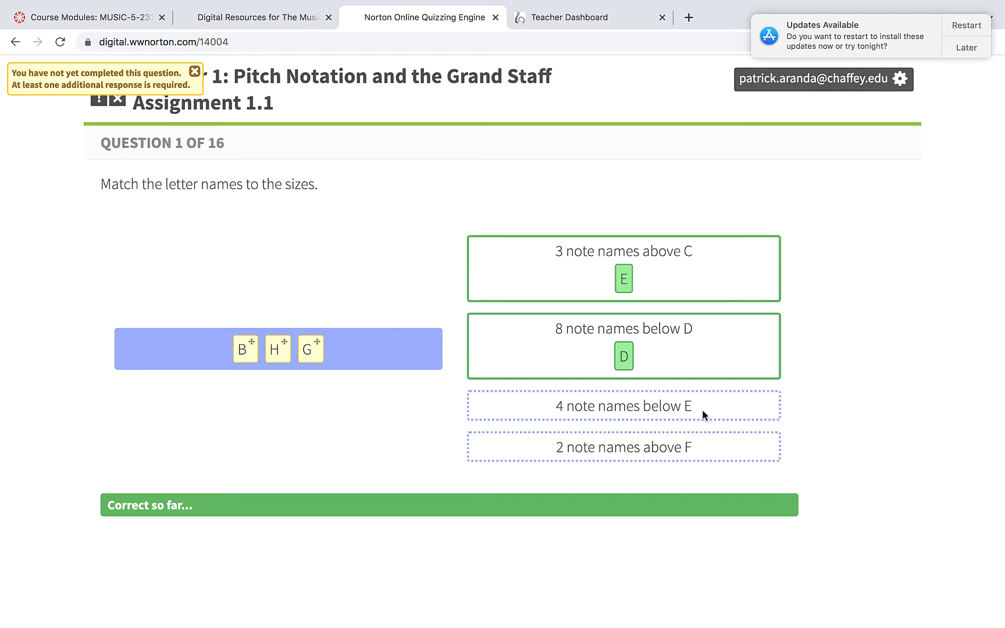
left_click_drag(246, 352, 517, 403)
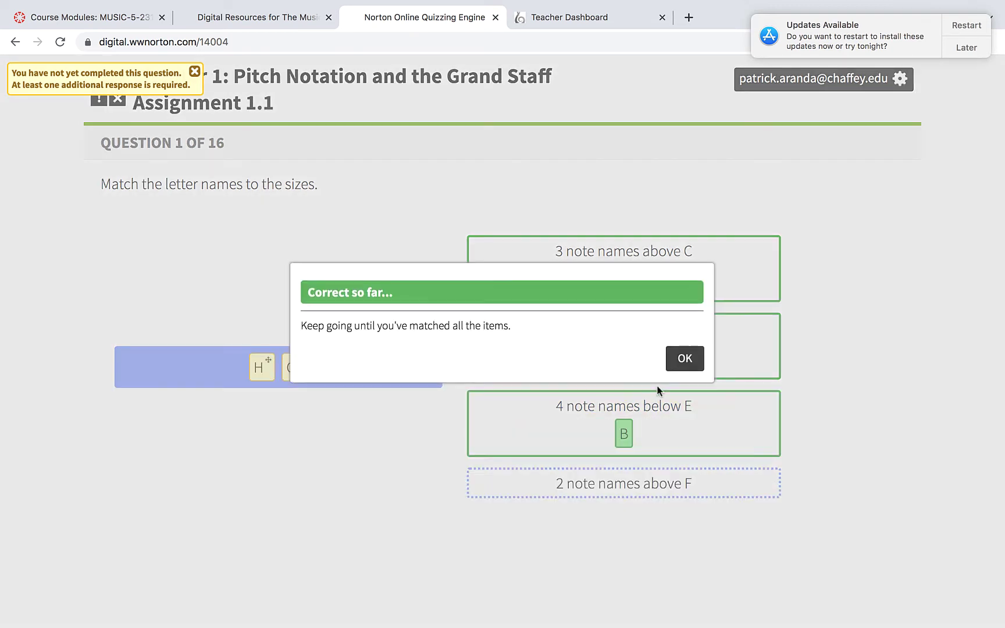
left_click(687, 363)
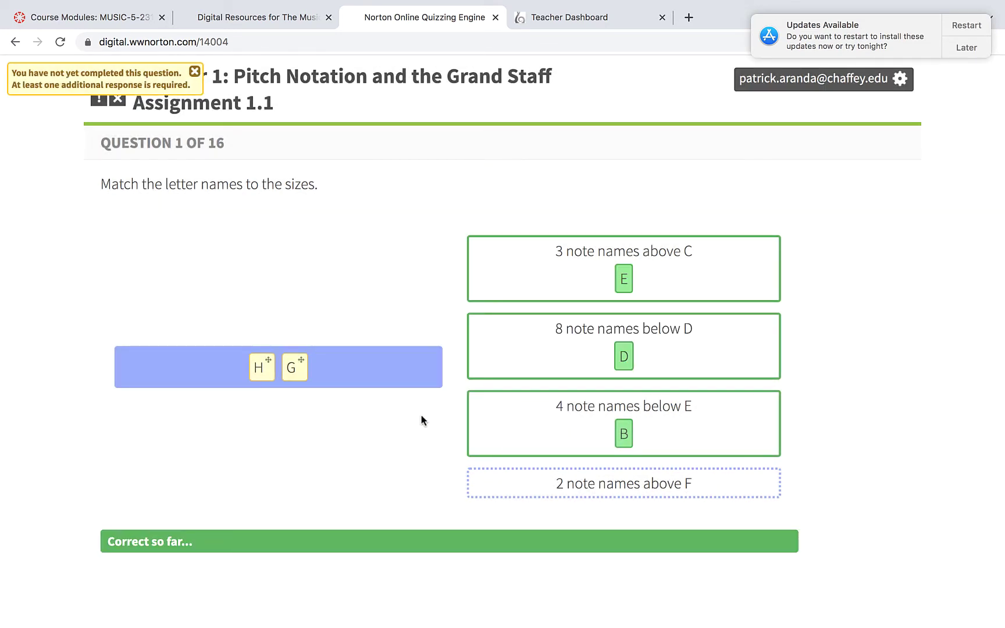
left_click_drag(296, 371, 490, 487)
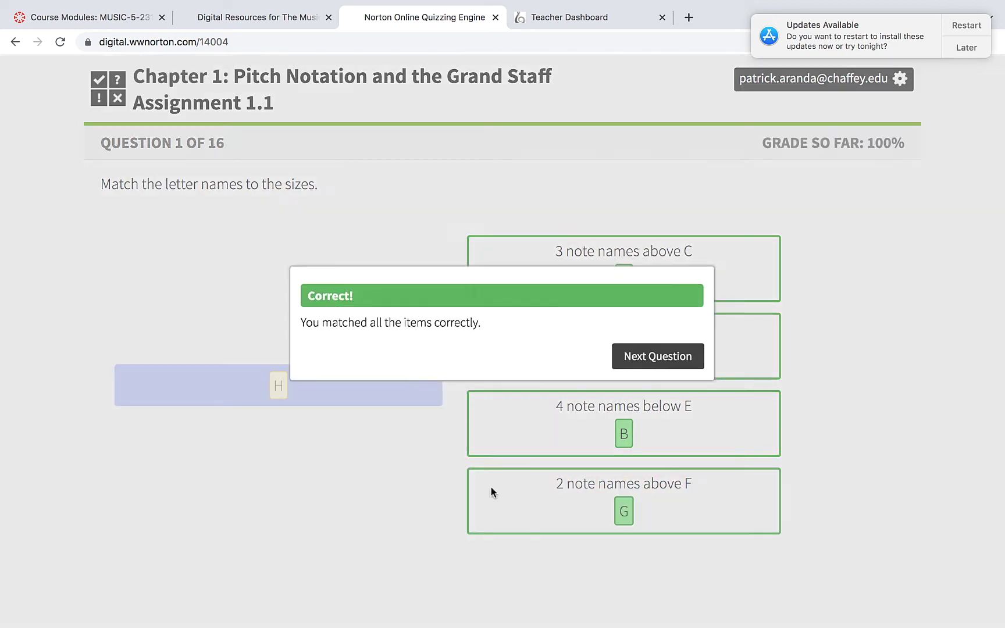
left_click(671, 360)
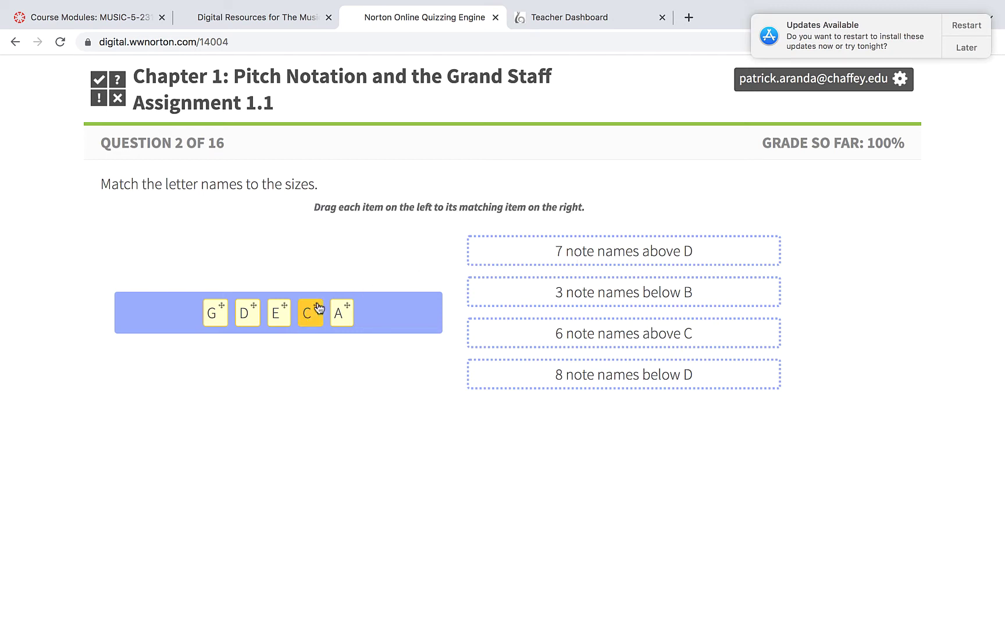
In question 2, match C to 7 note names above D, G to 3 below B, A to 6 above C and D to 8 below D.
left_click_drag(310, 313, 502, 253)
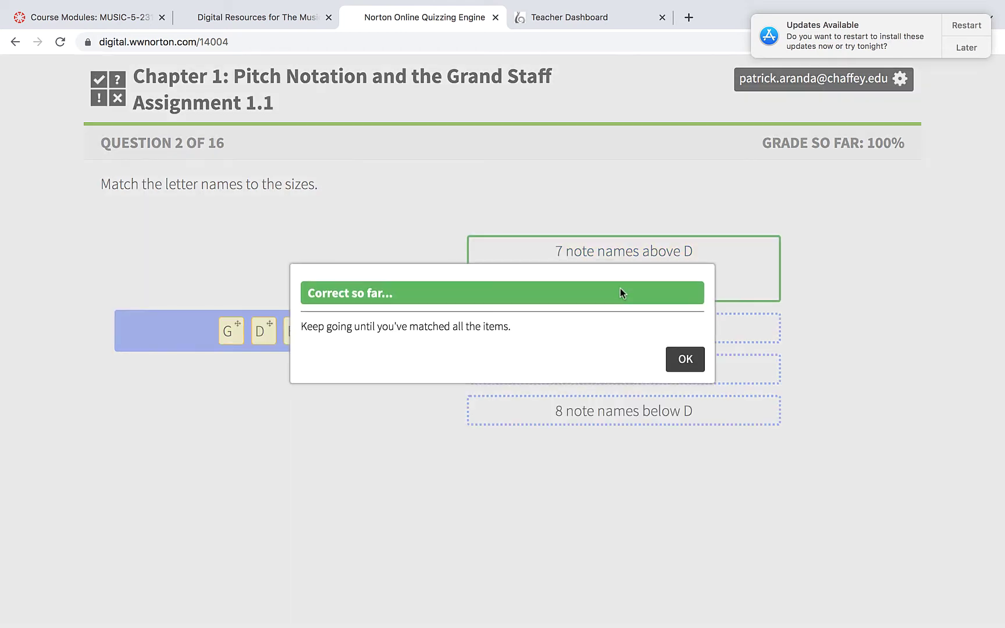
left_click(675, 359)
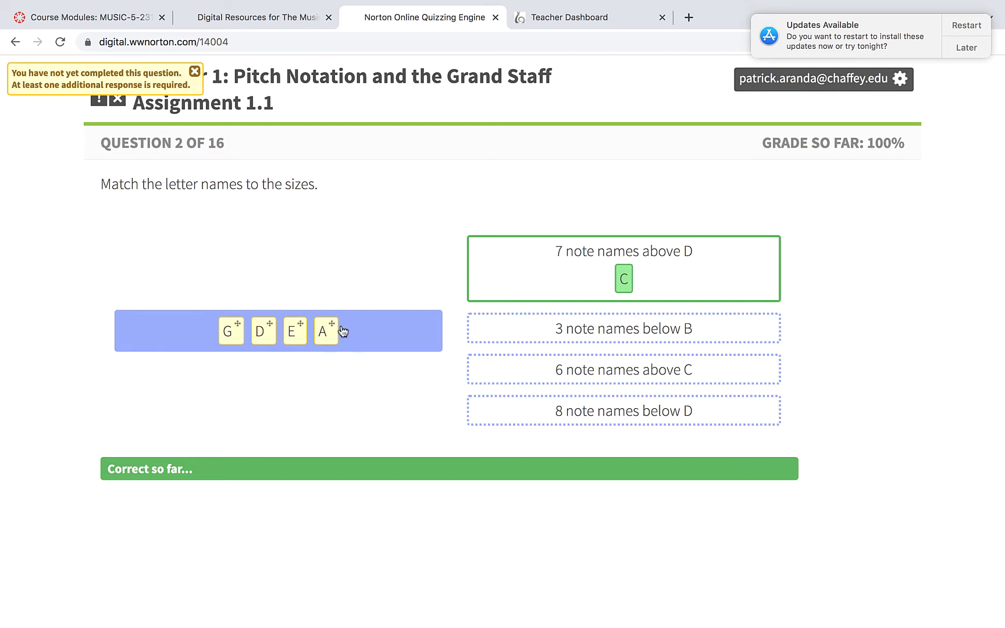
left_click_drag(235, 333, 517, 342)
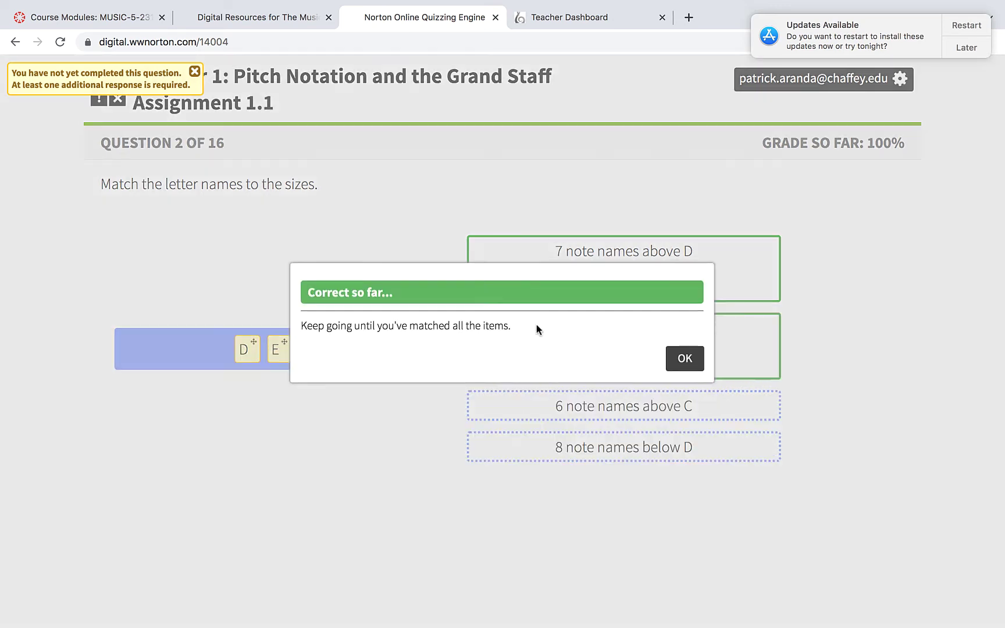
left_click(679, 357)
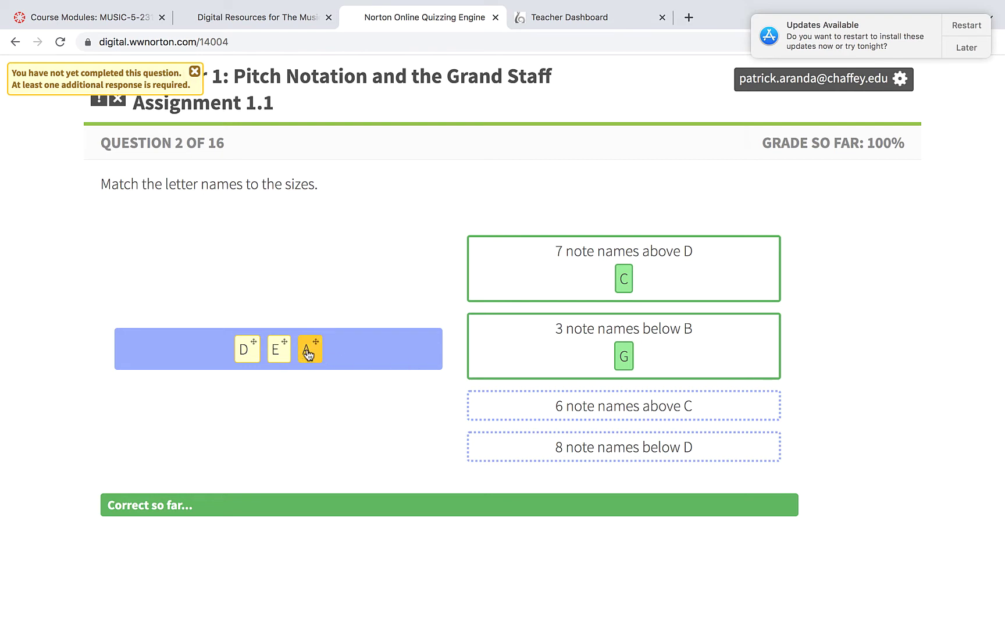
left_click_drag(310, 349, 524, 411)
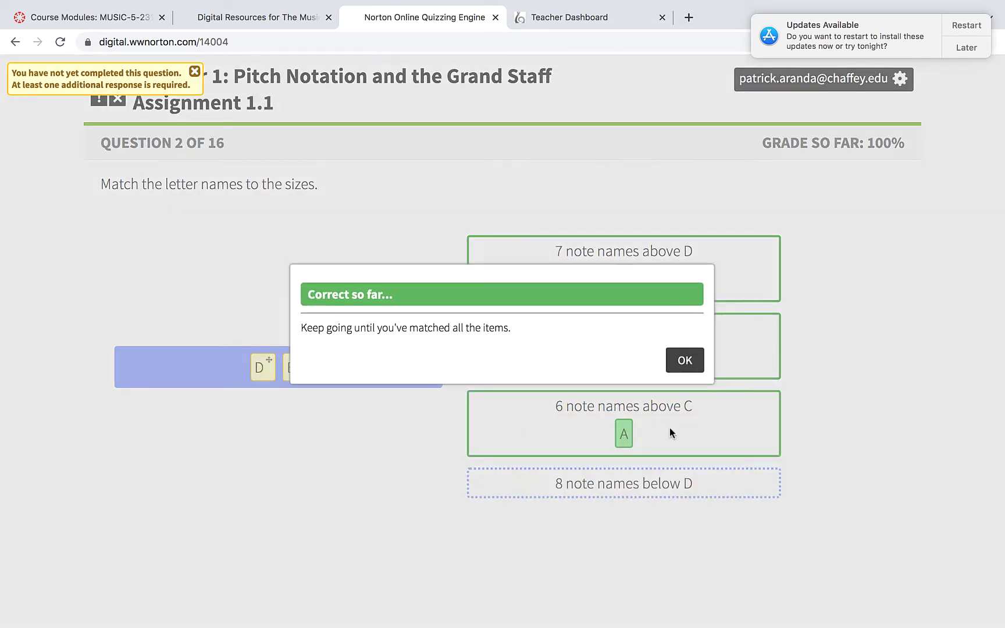
left_click(681, 364)
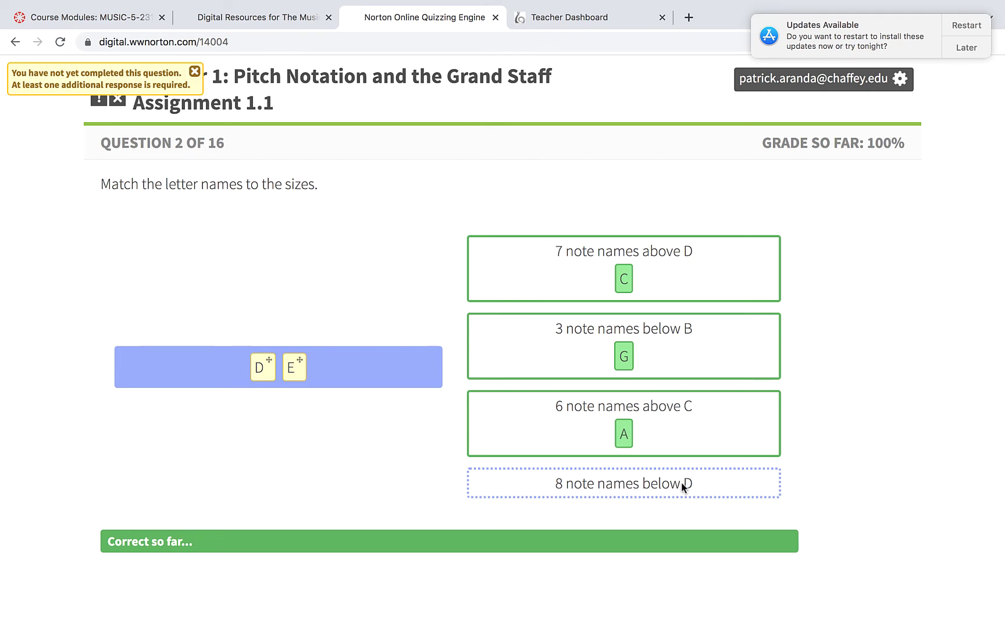
left_click_drag(261, 365, 502, 482)
left_click(676, 357)
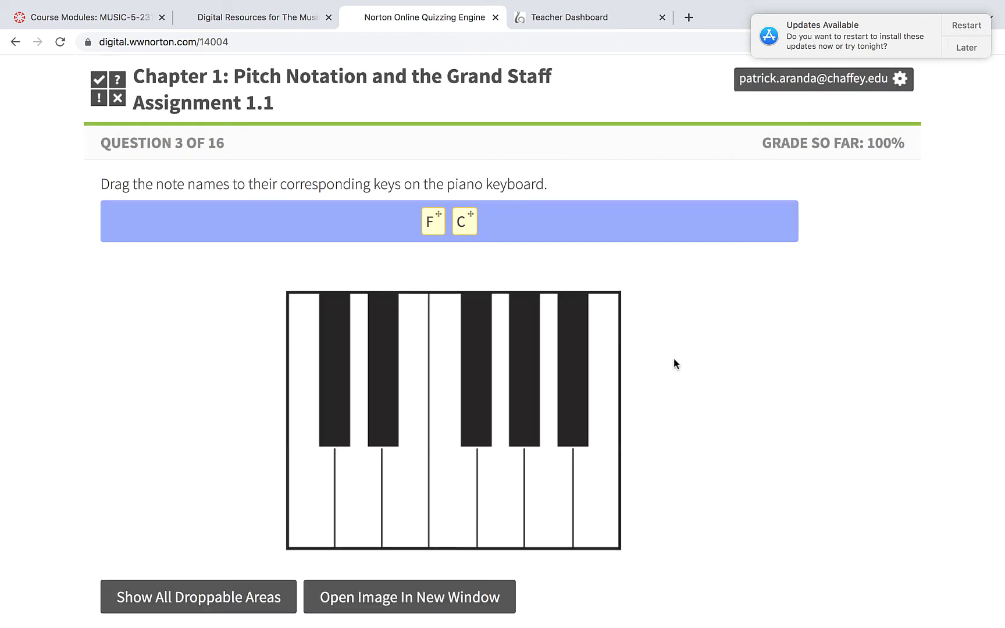
Place the note names C and F on their corresponding white piano keys in question 3 and advance to question 4.
scroll(582, 315, "down", 1)
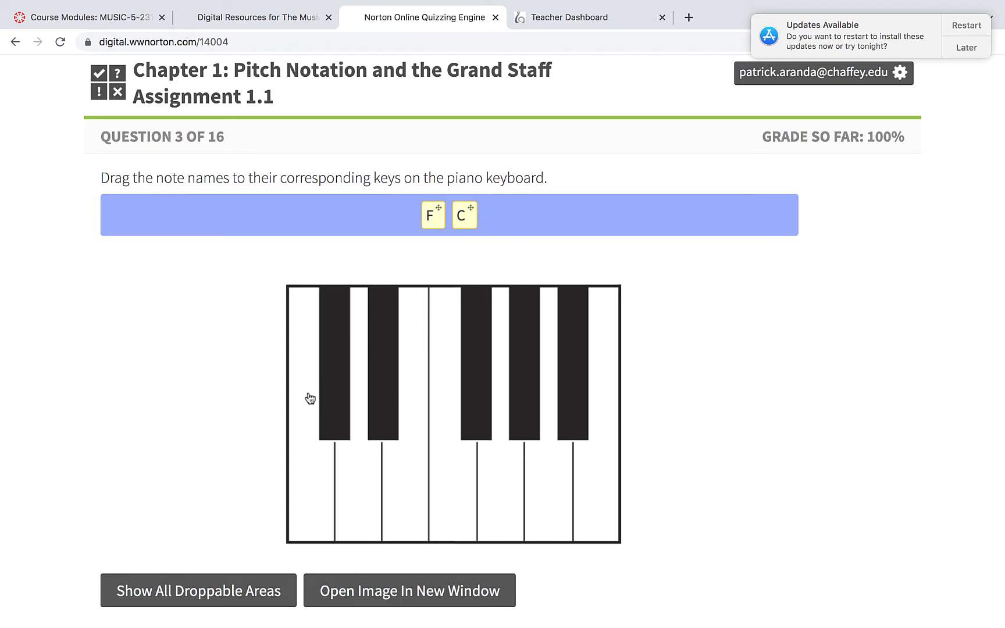
left_click(305, 470)
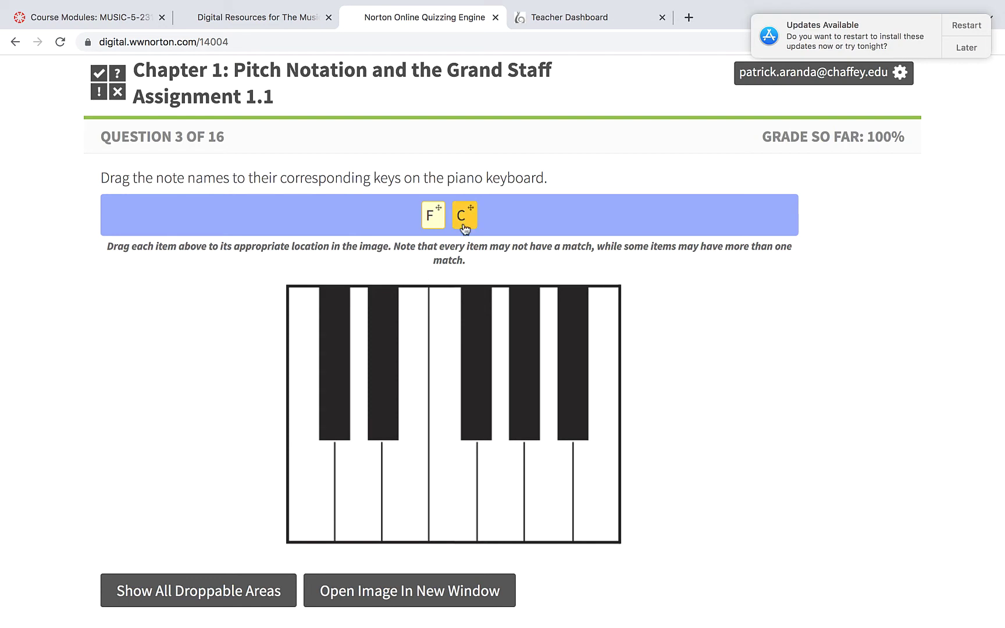
left_click_drag(463, 217, 339, 366)
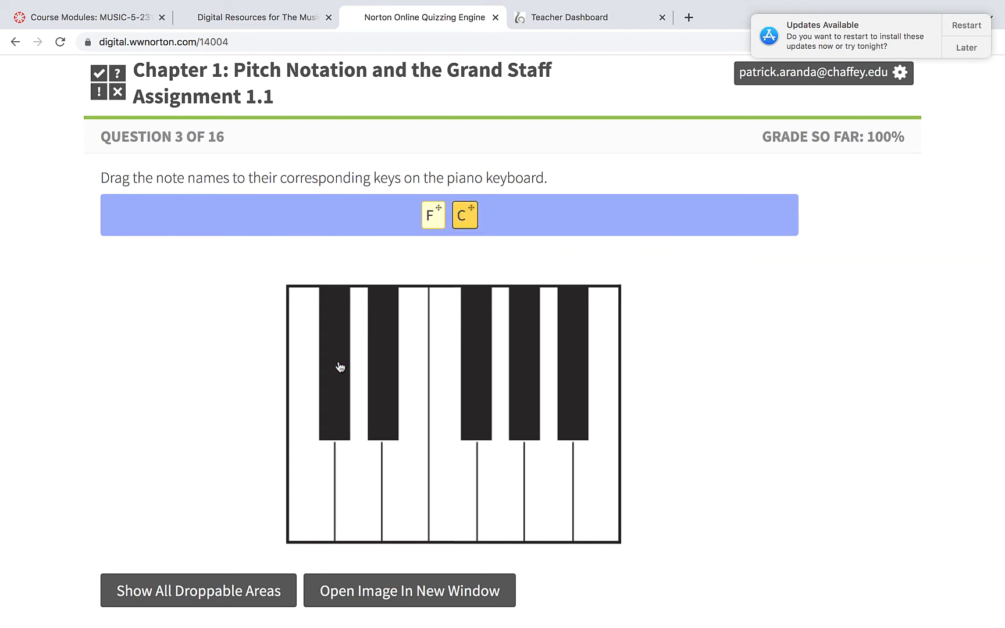
left_click_drag(474, 218, 327, 489)
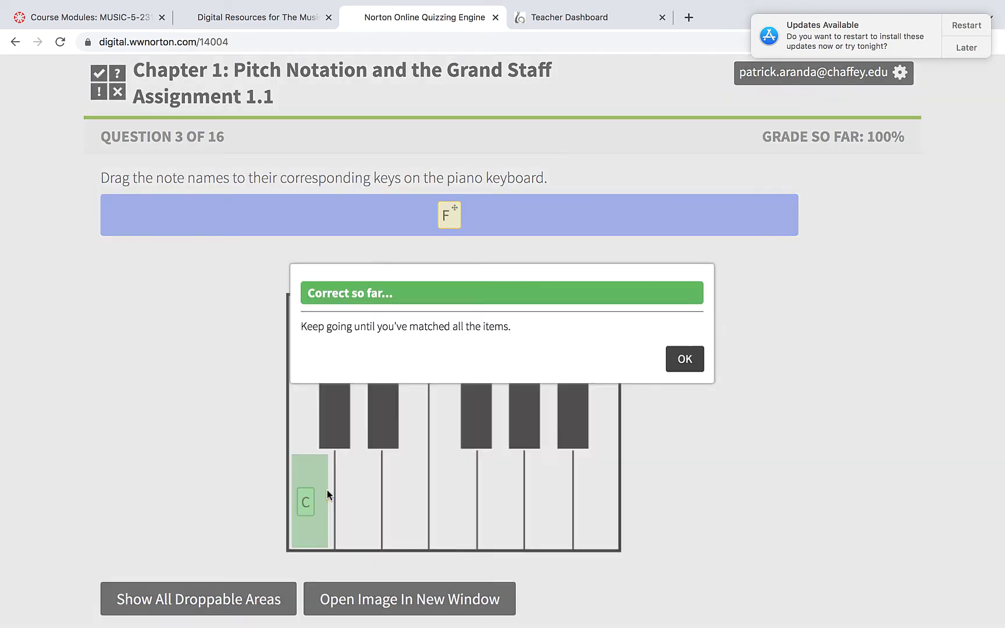
left_click(685, 372)
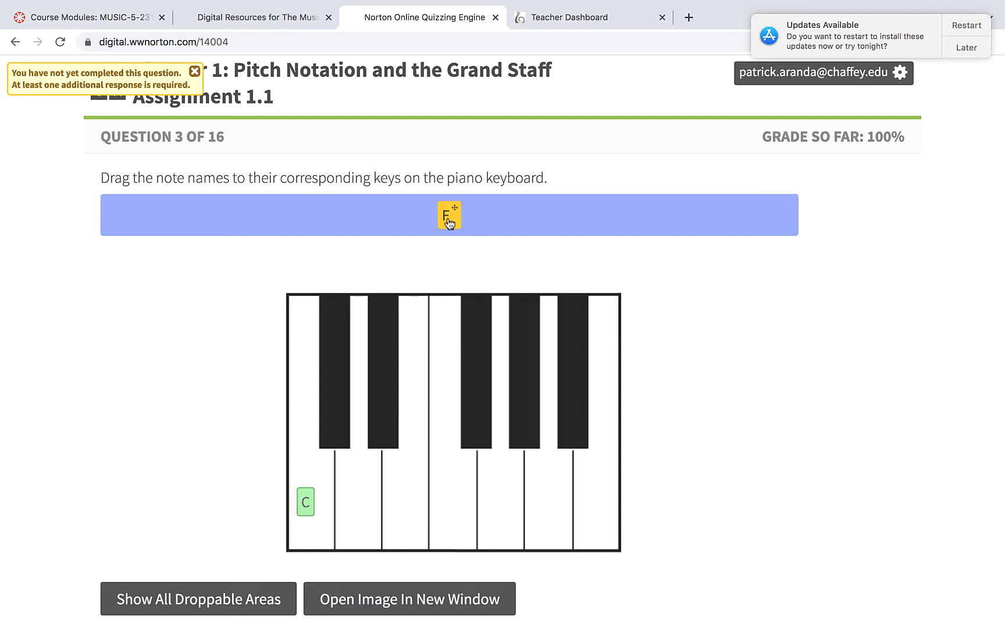
left_click_drag(449, 217, 451, 486)
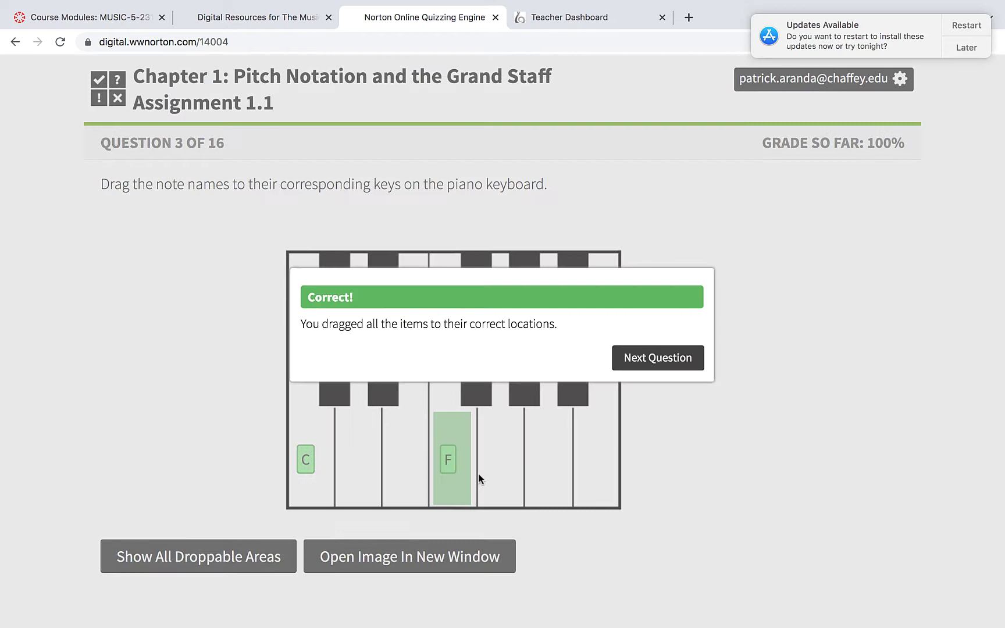
left_click(654, 361)
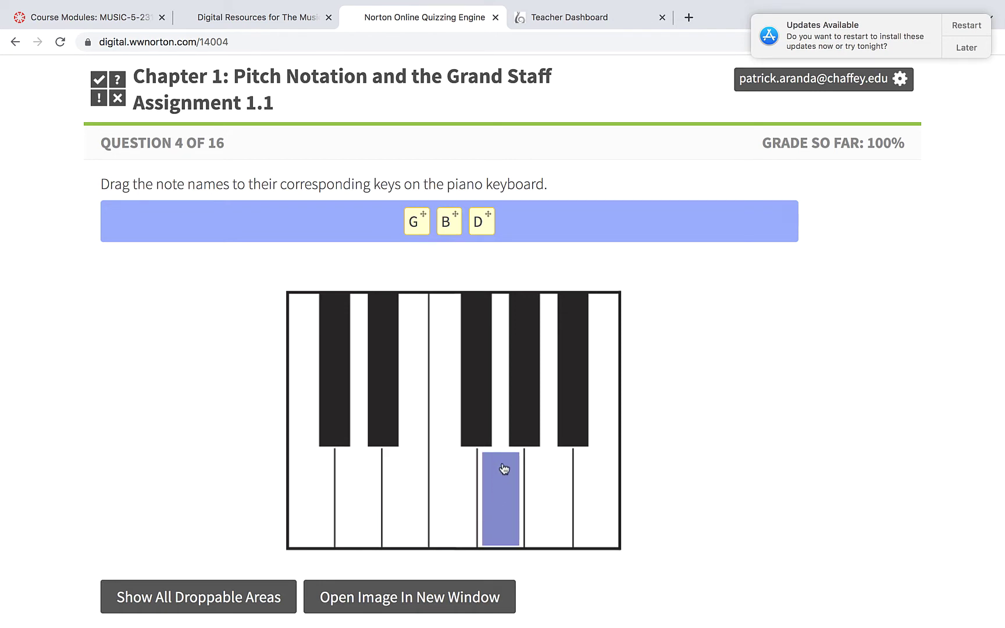
Place the note names G, D and B on their corresponding white piano keys in question 4 and advance to question 5.
left_click_drag(423, 239, 501, 505)
left_click(683, 366)
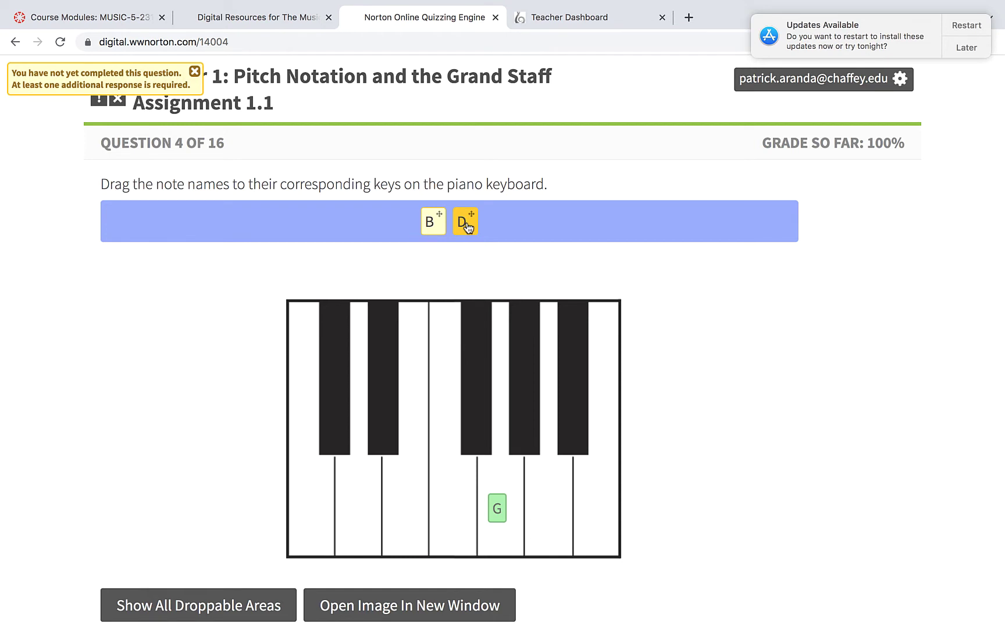
left_click_drag(467, 227, 366, 482)
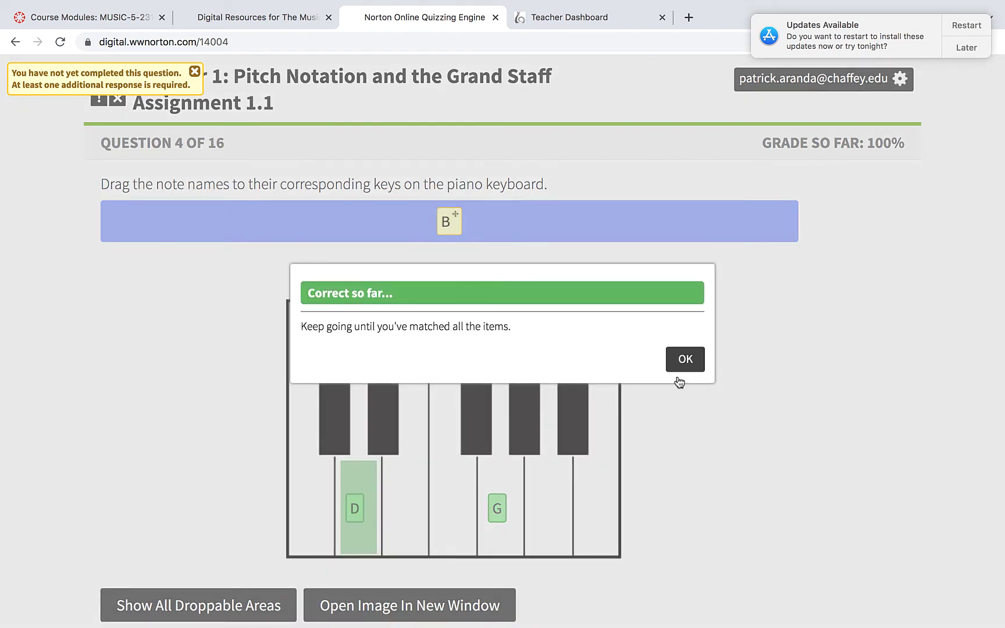
left_click(684, 361)
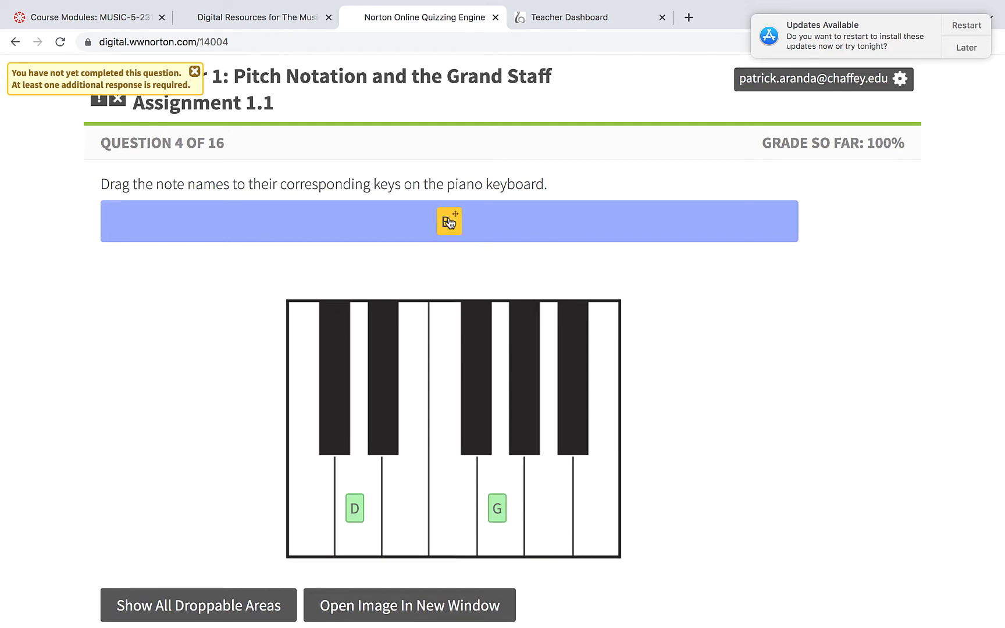
left_click_drag(450, 224, 596, 527)
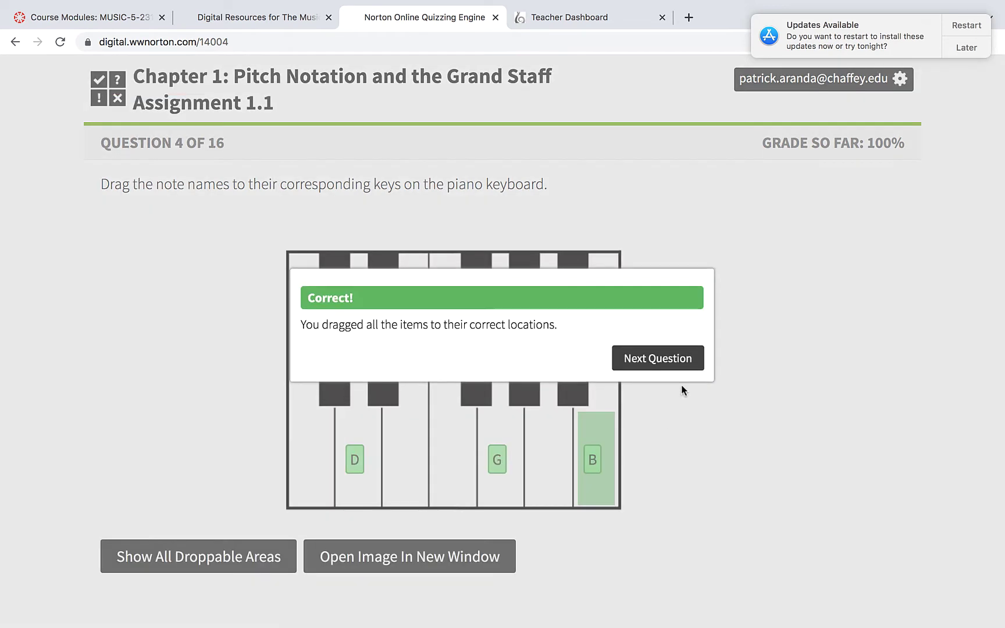
left_click(678, 362)
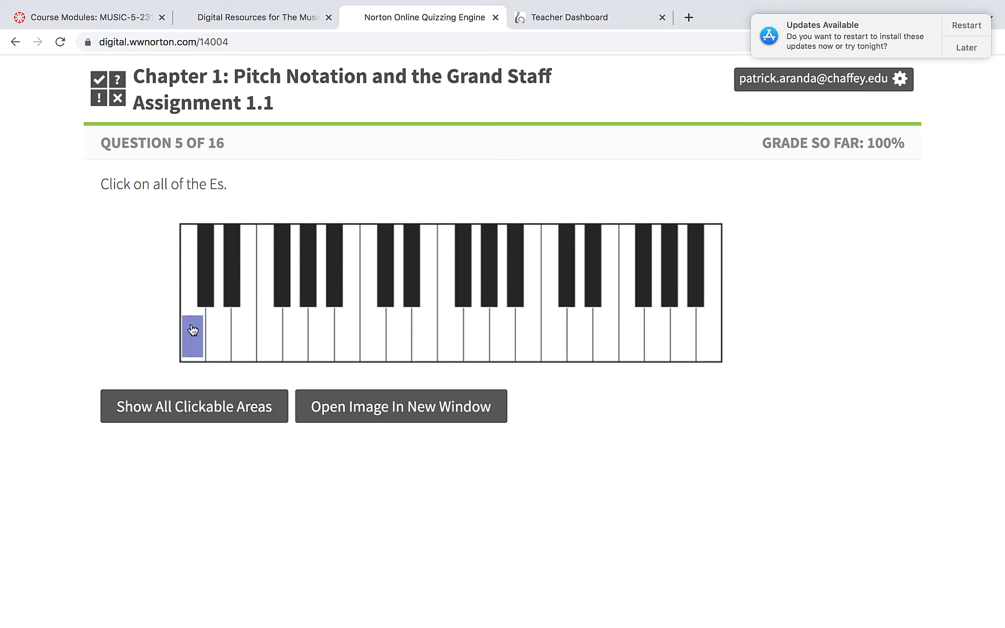
Mark the E key in each of the three octaves of the keyboard in question 5 and advance to question 6.
left_click(242, 339)
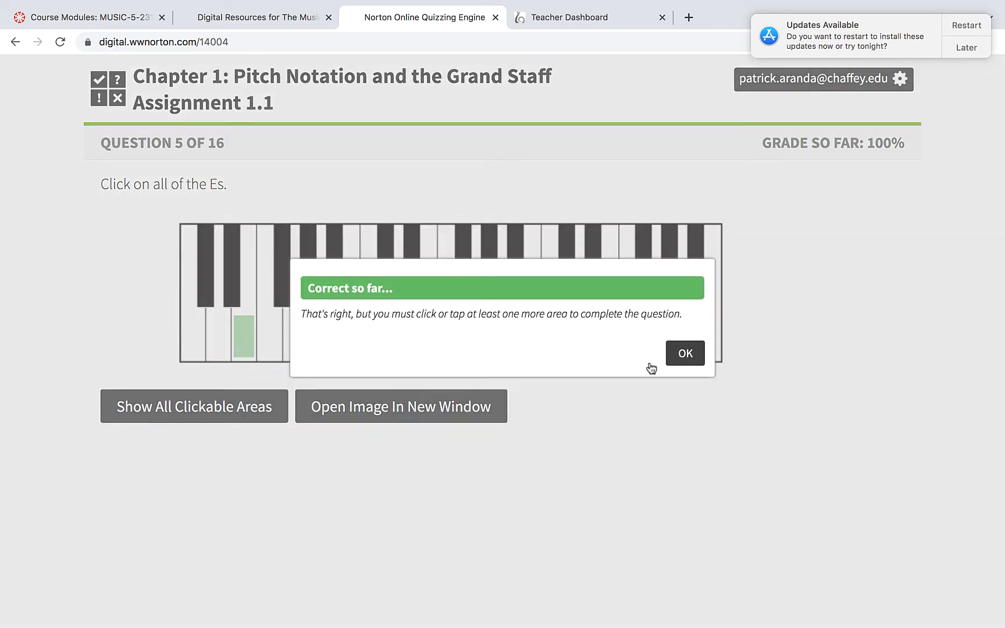
left_click(680, 353)
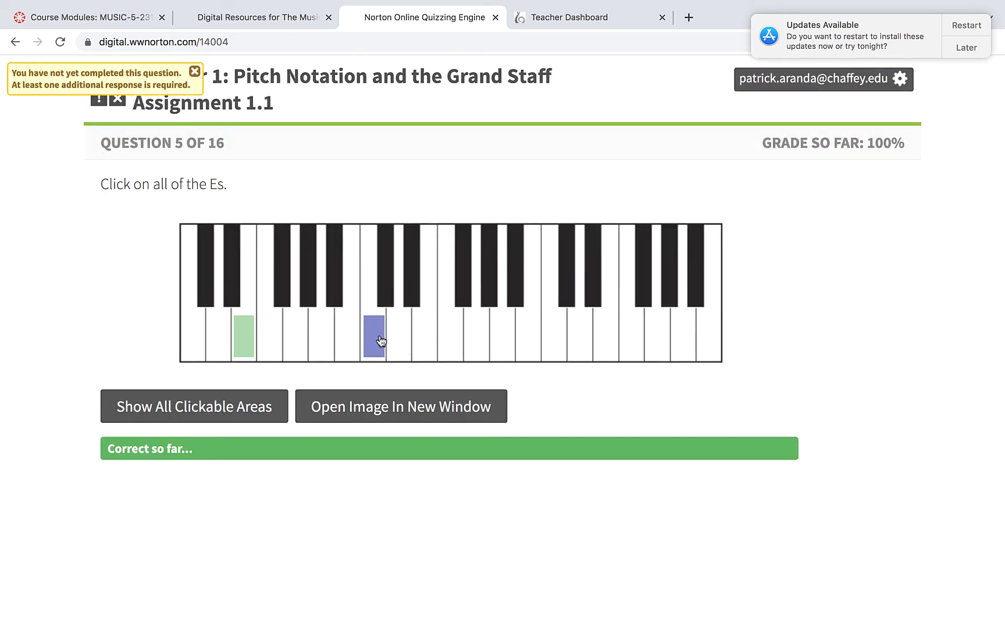
left_click(425, 335)
left_click(684, 355)
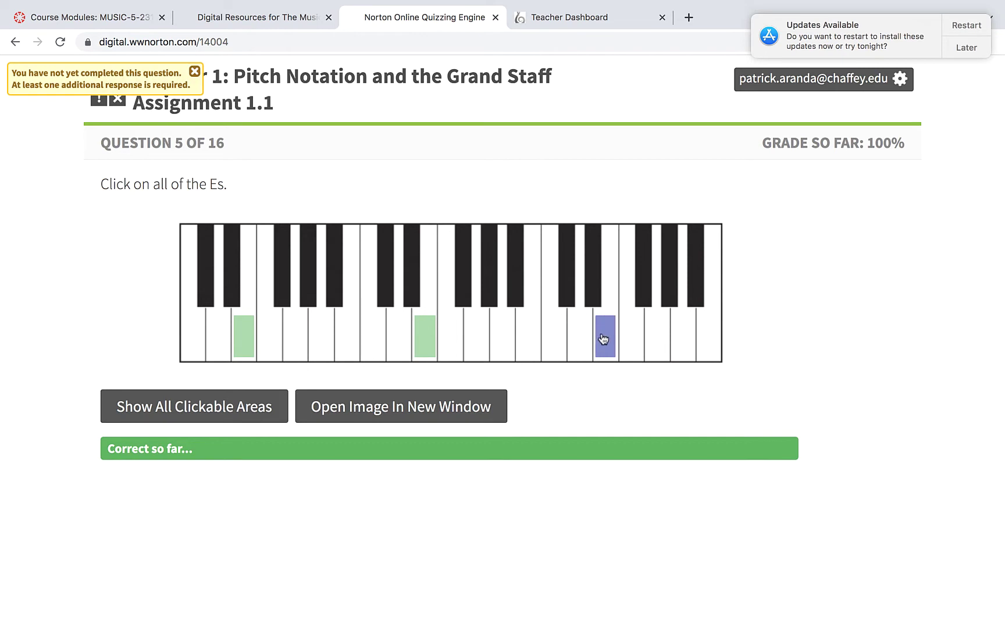
left_click(603, 339)
left_click(637, 356)
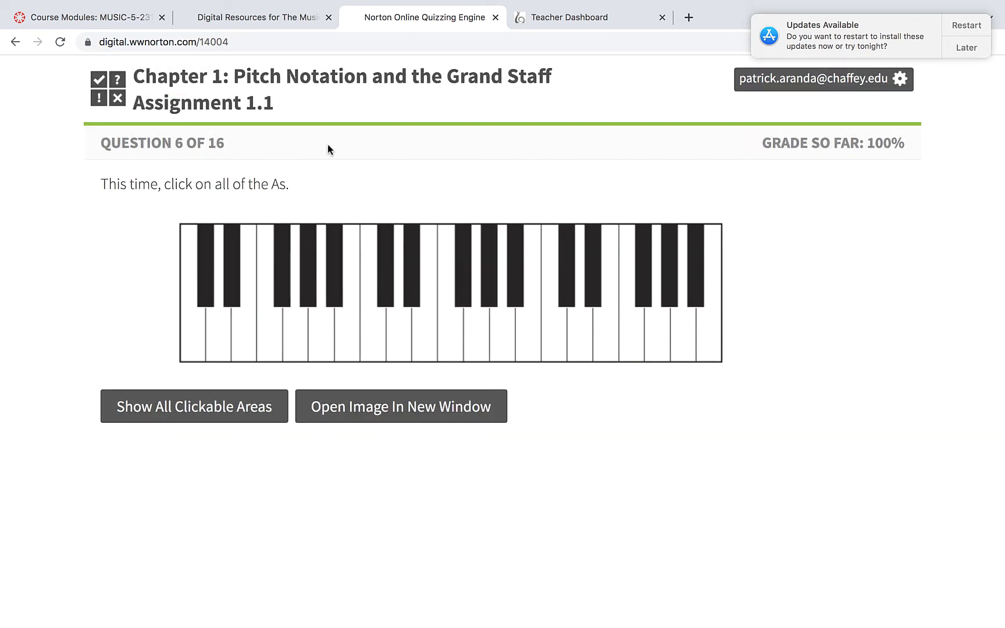
Return to the Show It! Workbook Exercises list and open Chapter 1 Assignment 1.2 as a student preview.
left_click(234, 20)
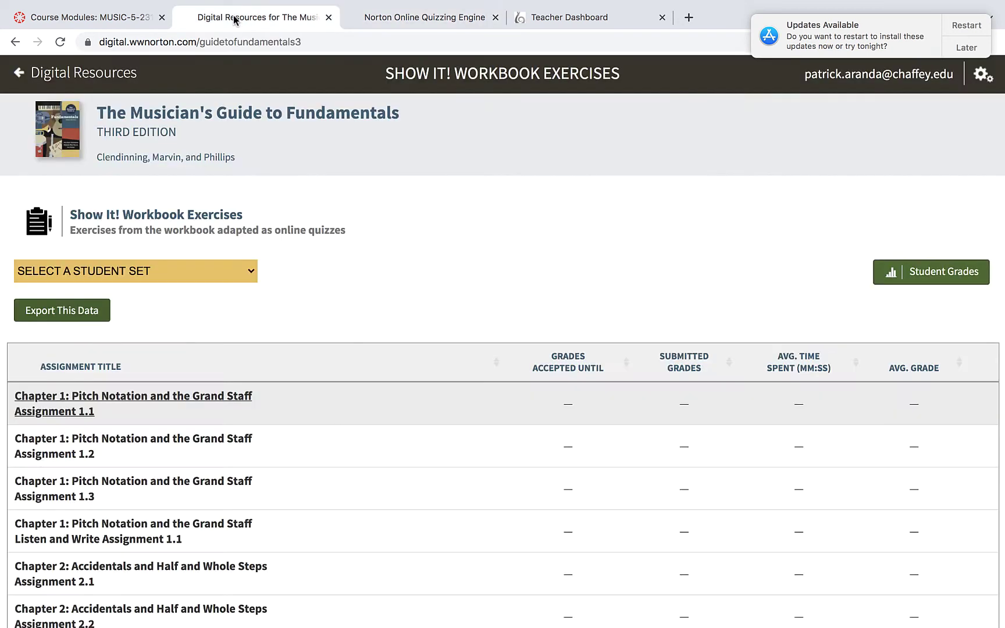
left_click(74, 441)
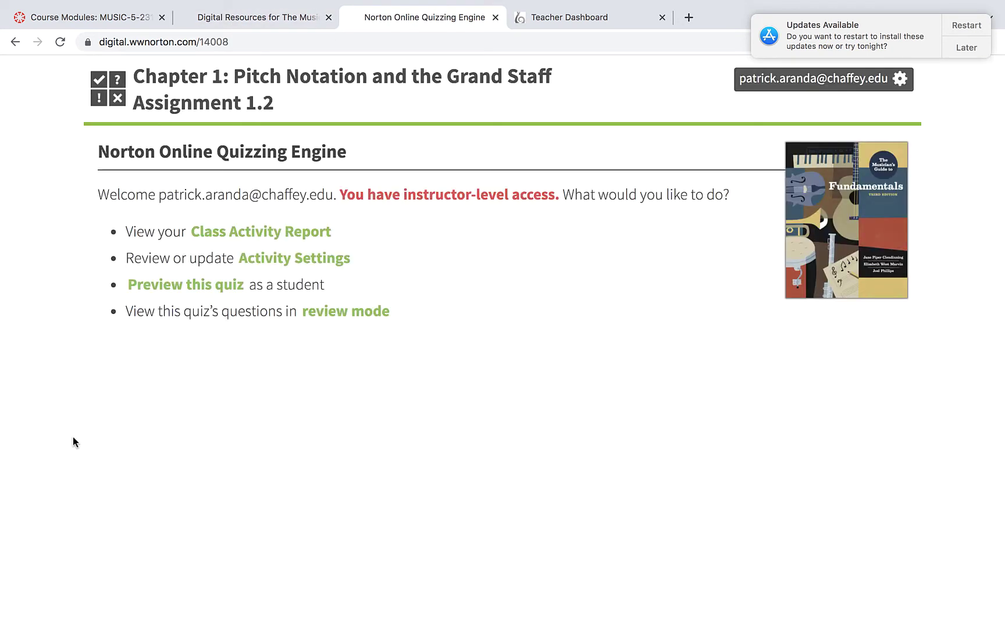
left_click(217, 284)
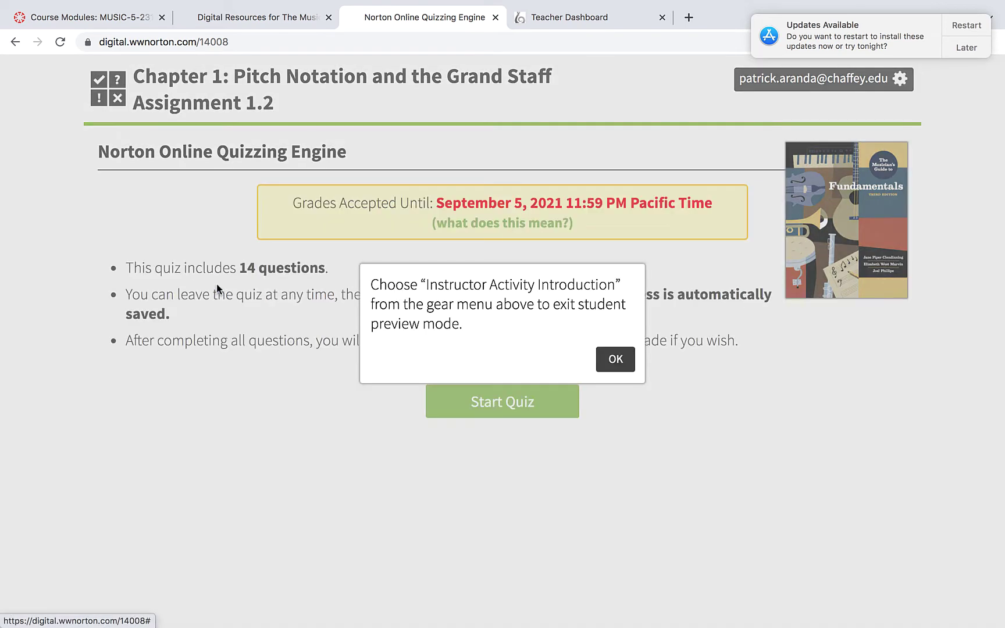
left_click(617, 359)
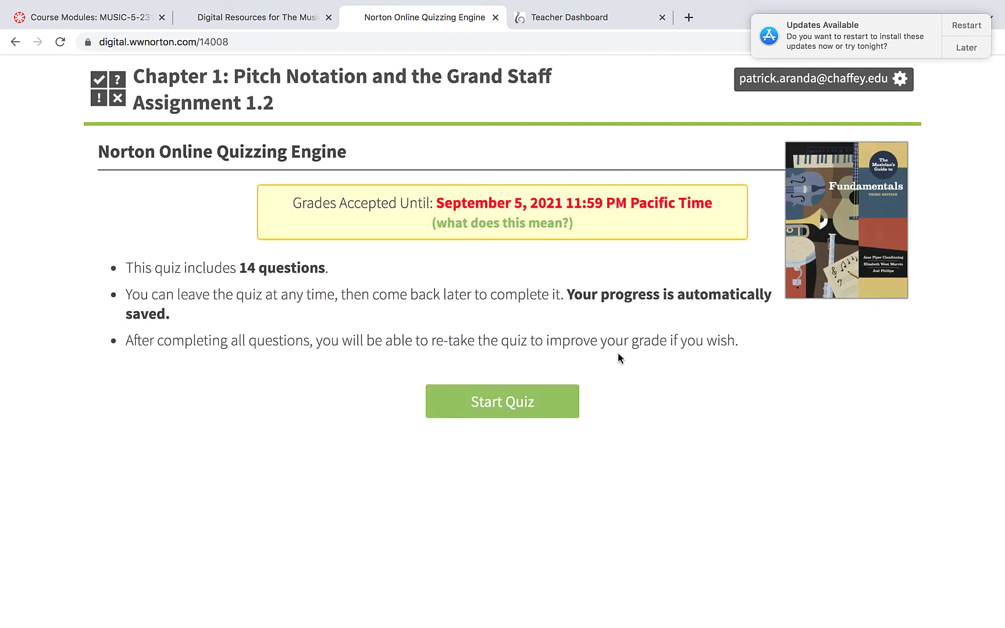
Start the Assignment 1.2 quiz and place note names 1. F, 2. B and 3. F on their matching piano keys in question 1.
left_click(516, 405)
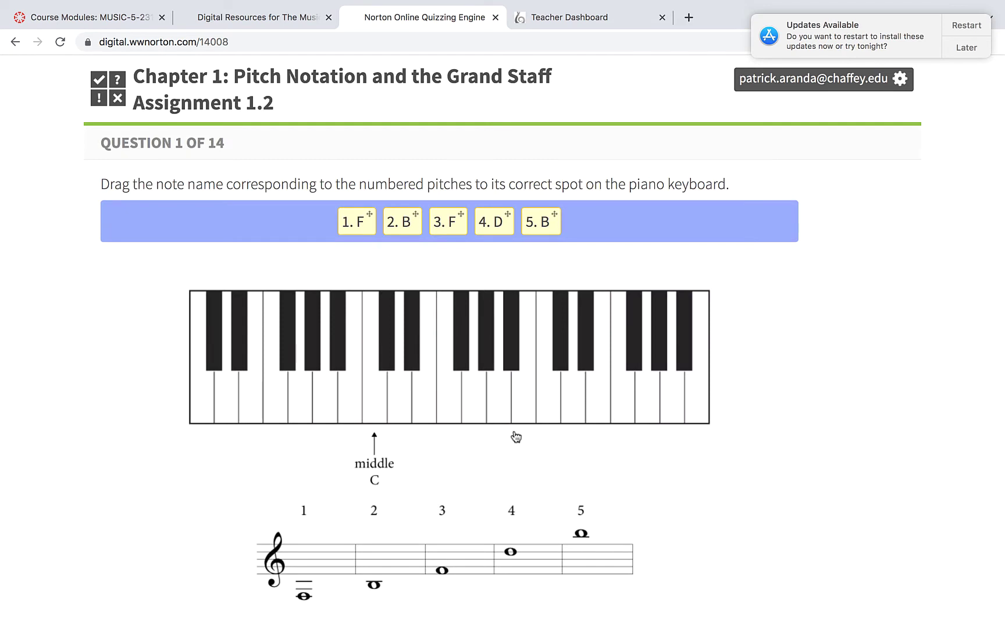
scroll(517, 442, "down", 2)
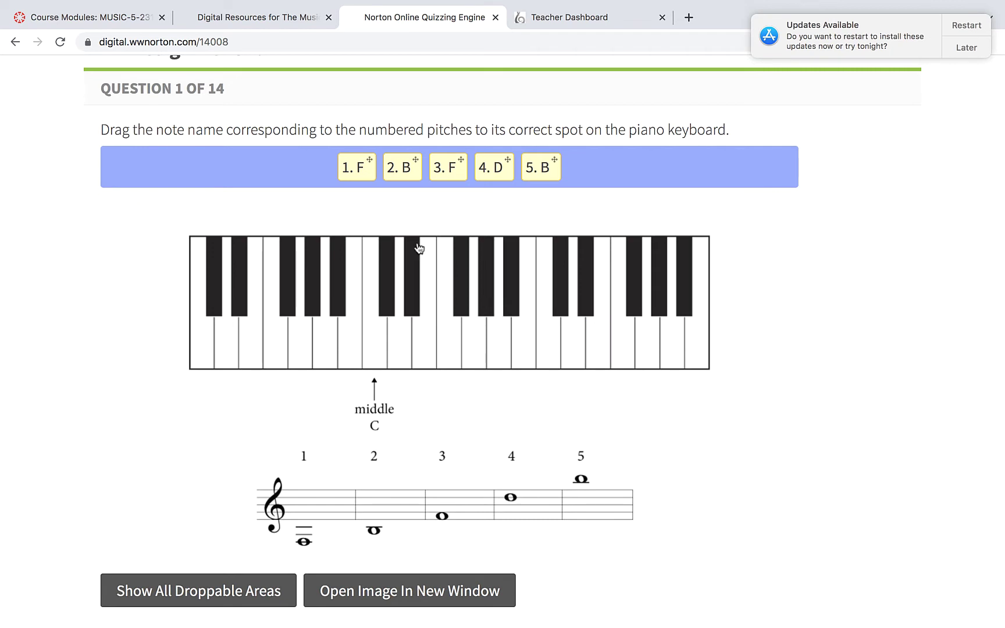
left_click(375, 353)
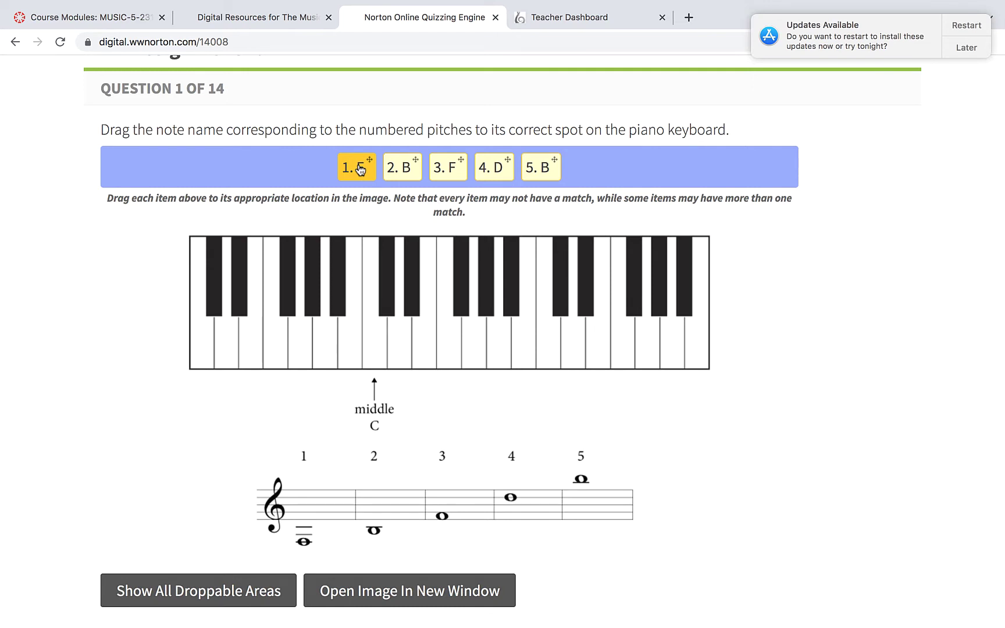
left_click_drag(360, 170, 272, 345)
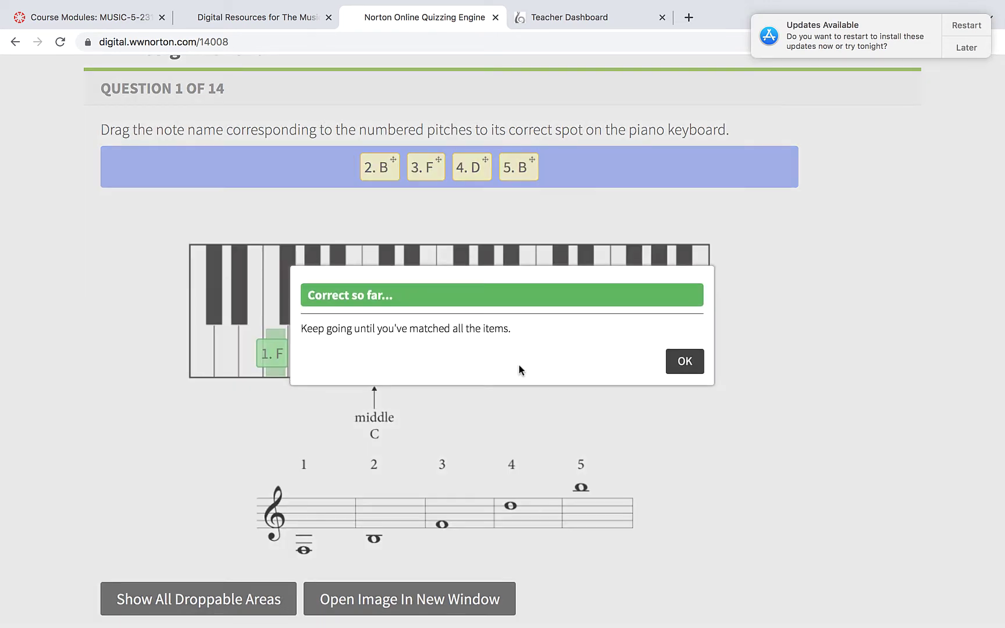
left_click(687, 363)
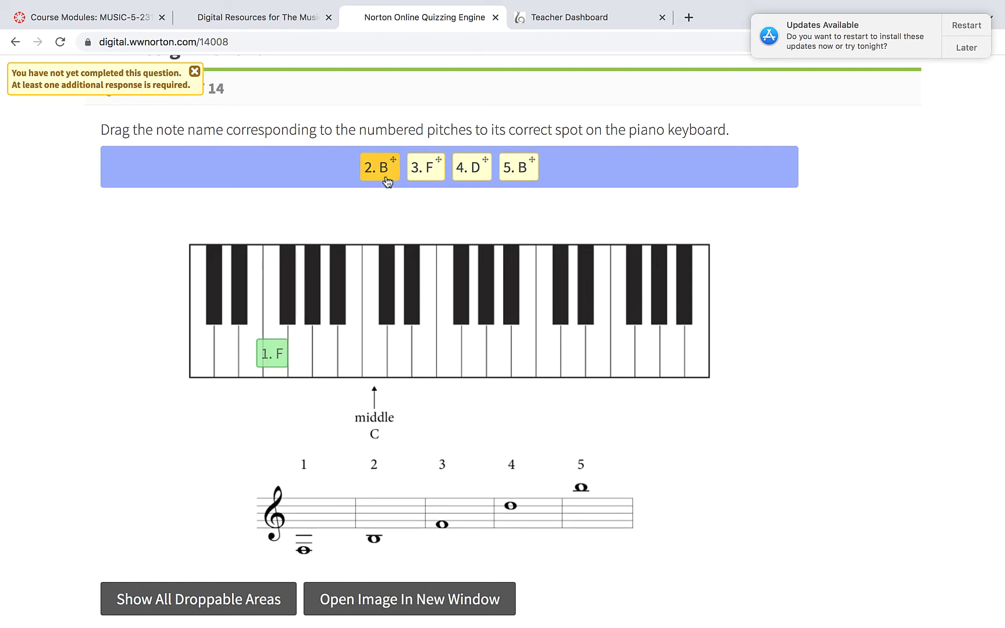
left_click_drag(382, 175, 348, 374)
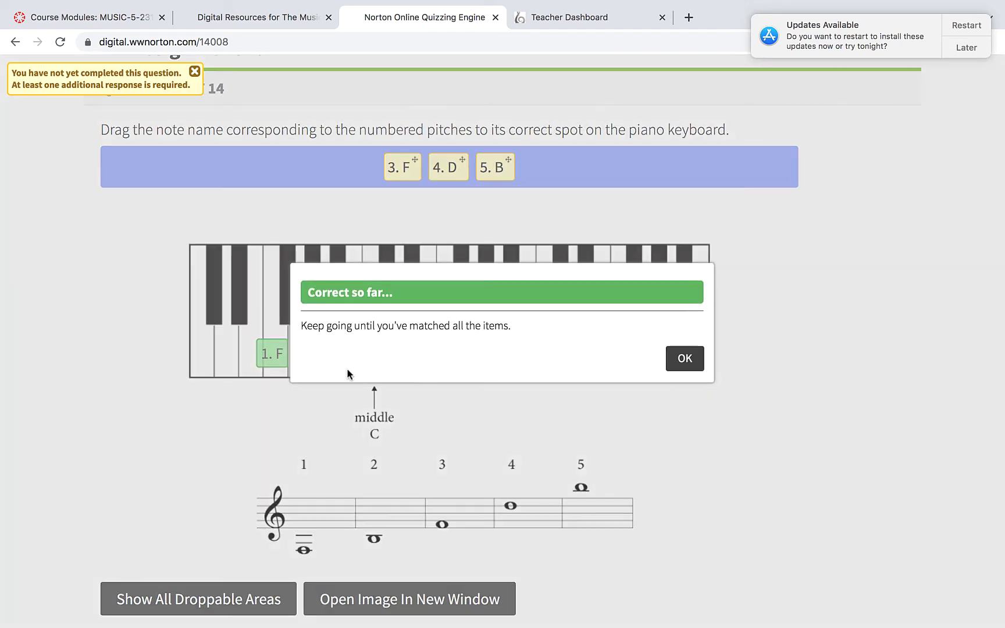
left_click(683, 359)
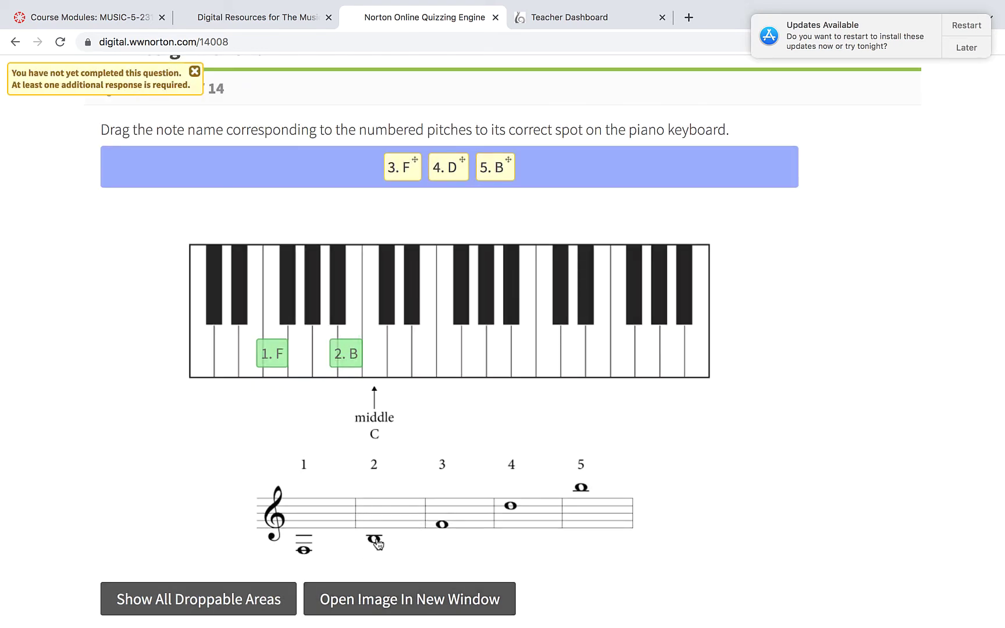
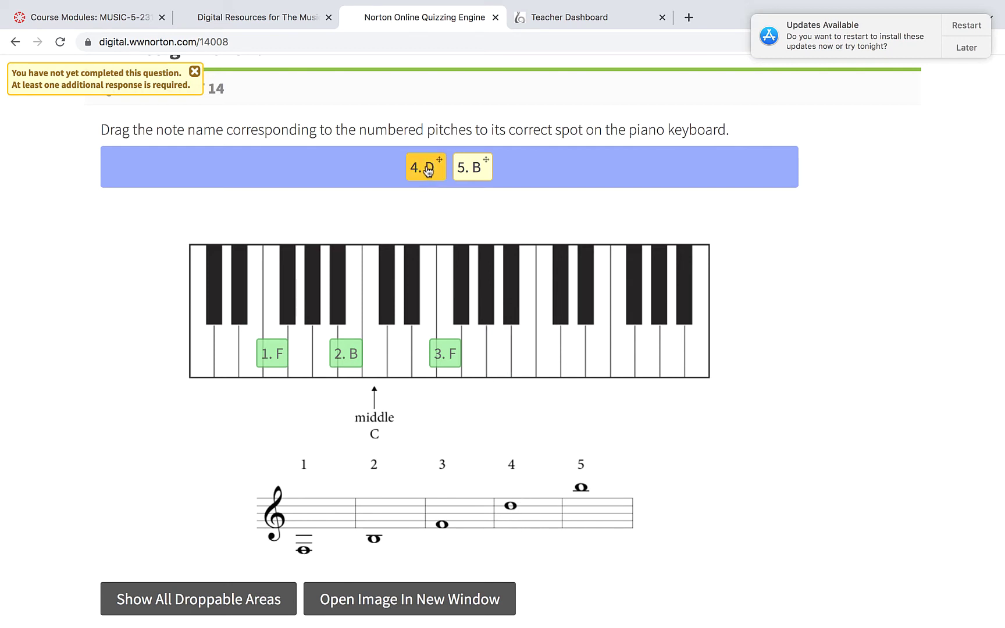
Place note names 4. D and 5. B on their matching keys in the upper octaves and advance to question 2.
left_click_drag(427, 169, 573, 353)
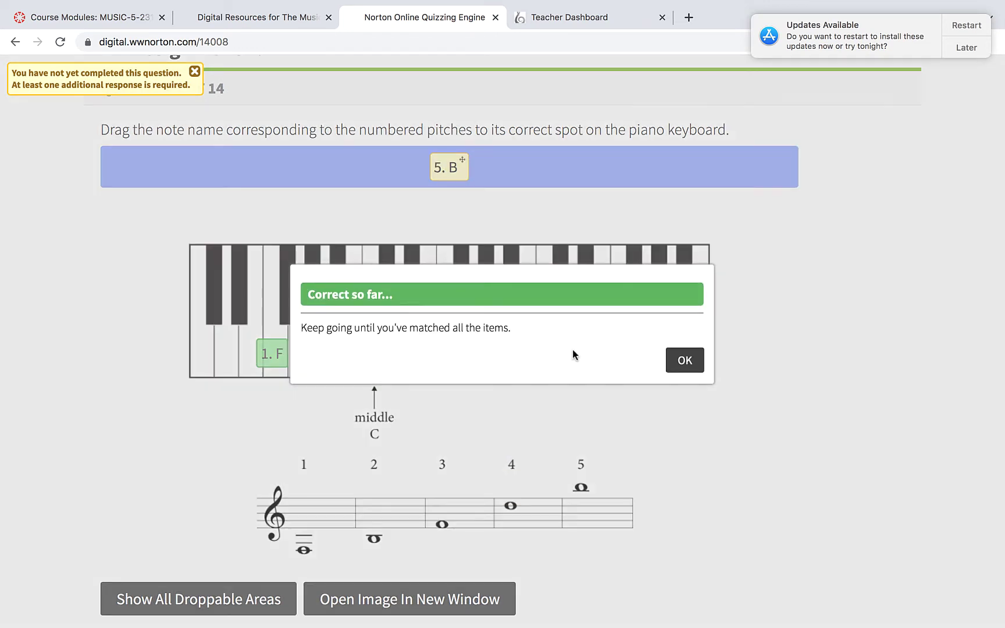
left_click(681, 359)
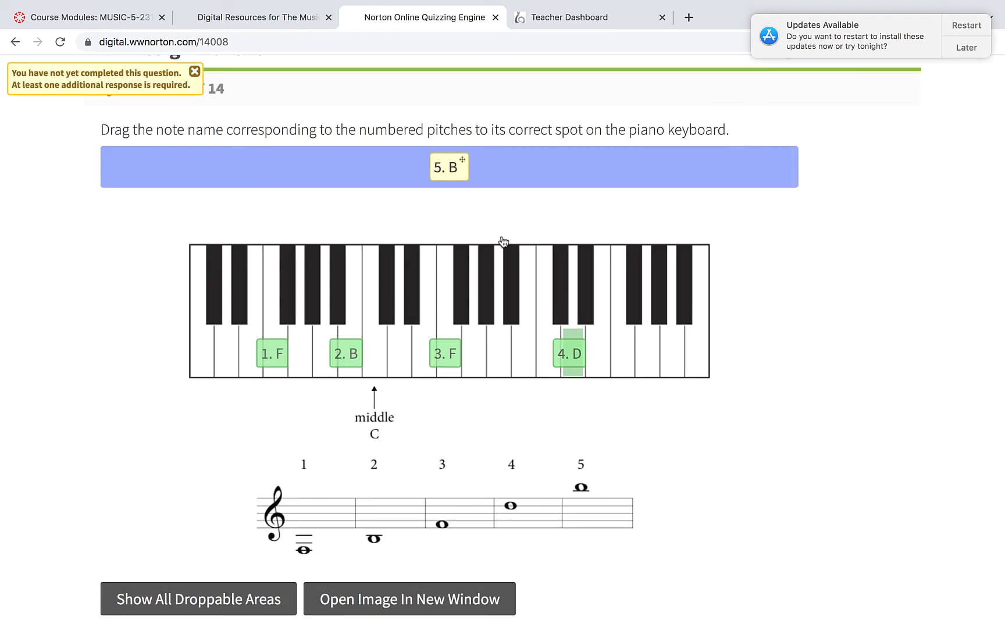
left_click_drag(447, 170, 694, 356)
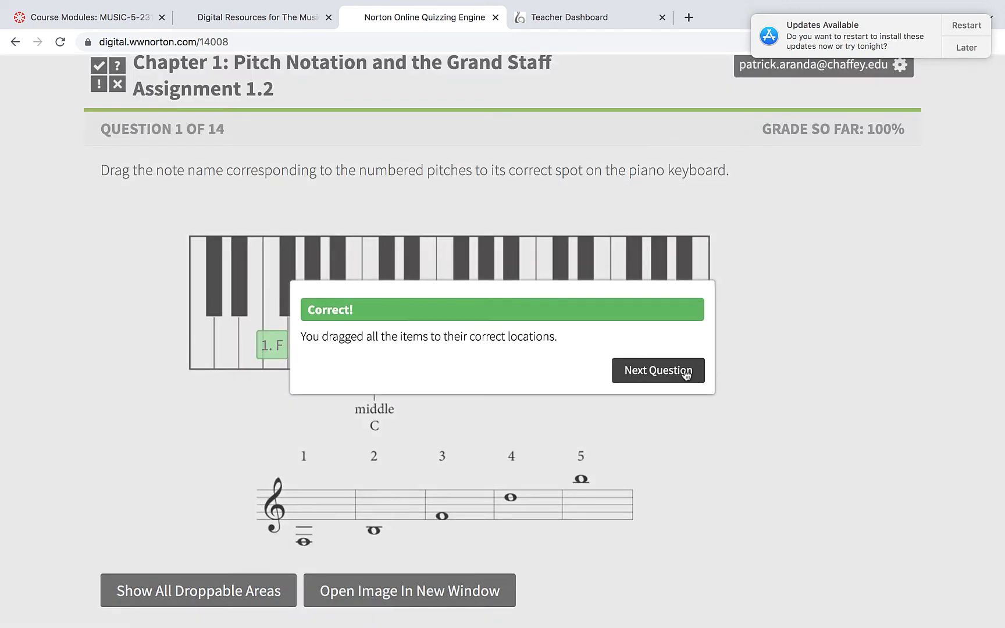
left_click(682, 372)
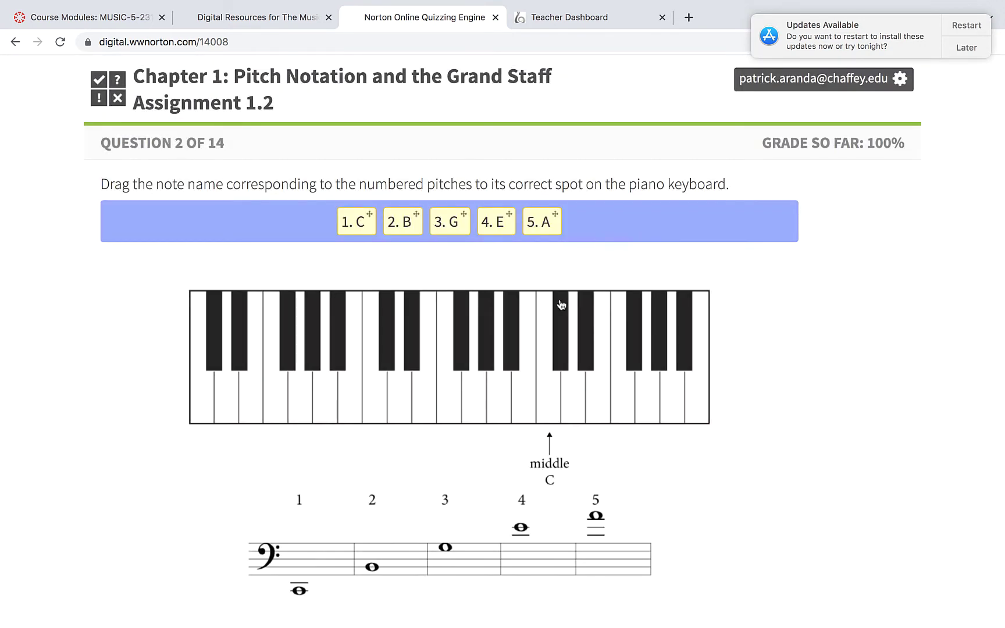
Place note name 1. C on the lowest C key and 2. B on the lowest B key in question 2.
scroll(559, 296, "down", 2)
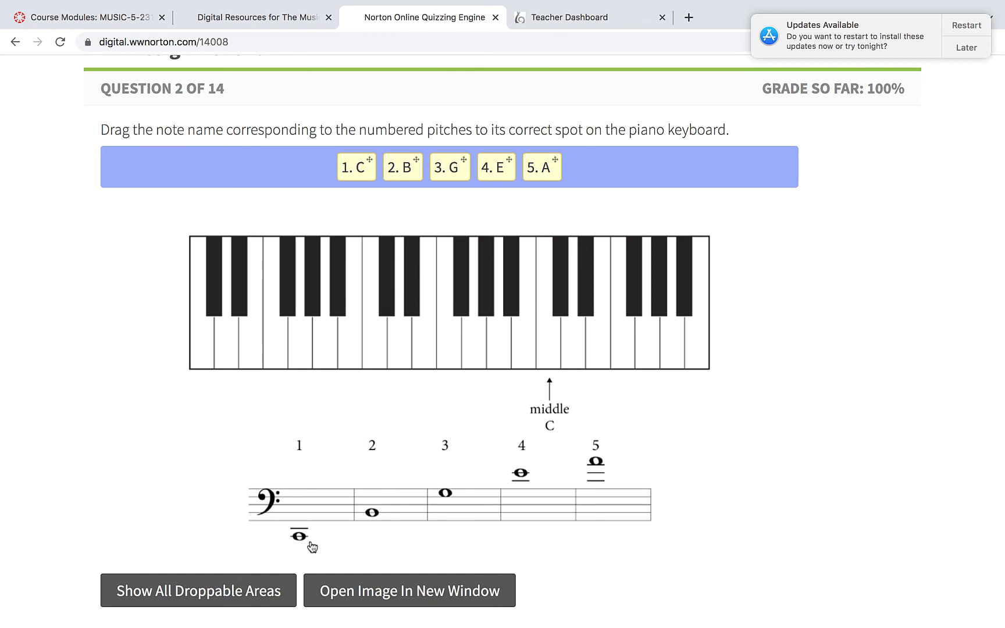
left_click(301, 488)
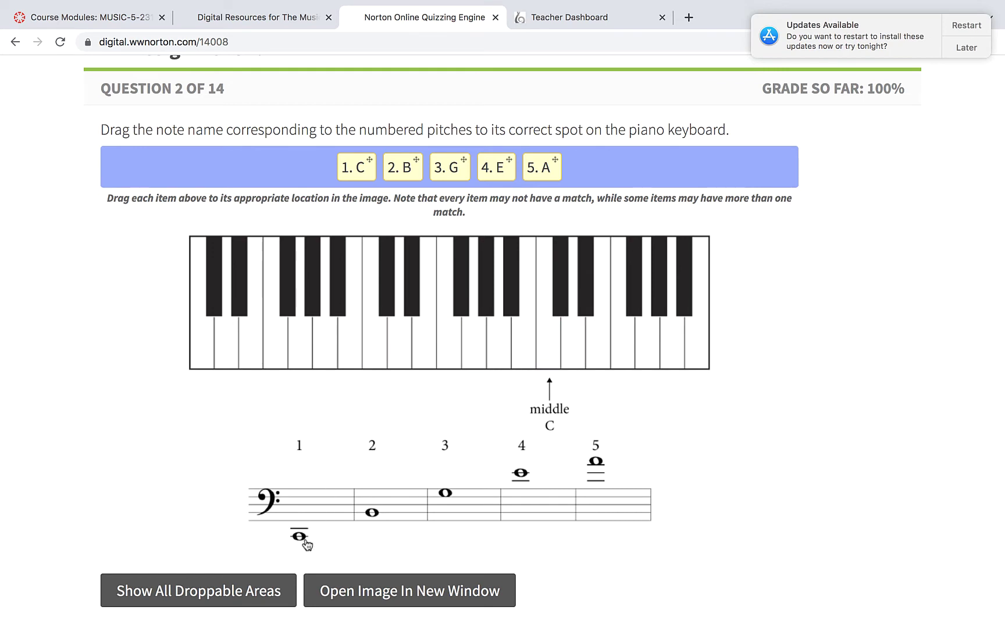
left_click_drag(362, 166, 198, 345)
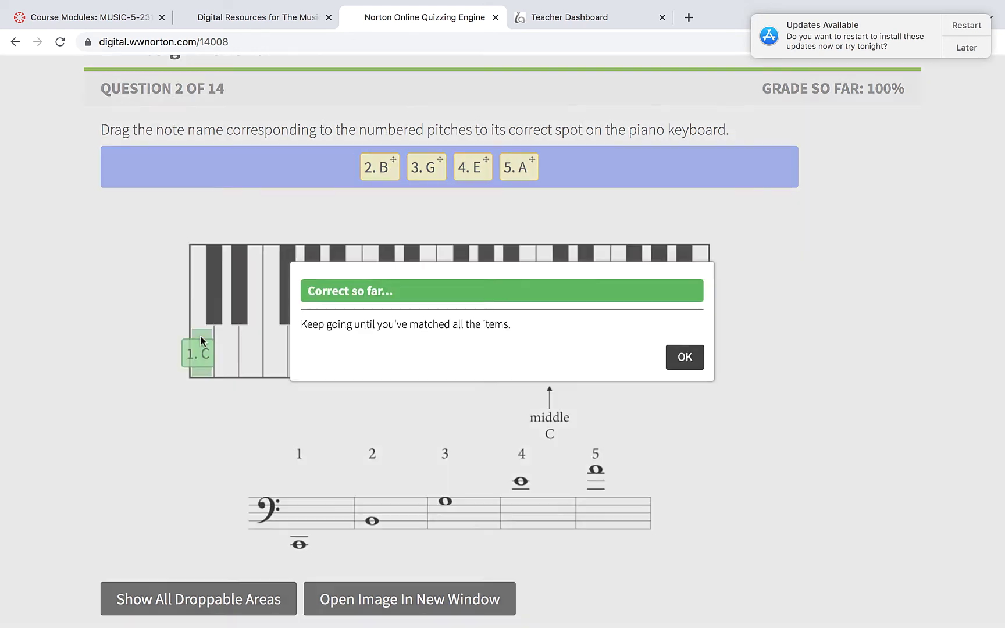
left_click(686, 360)
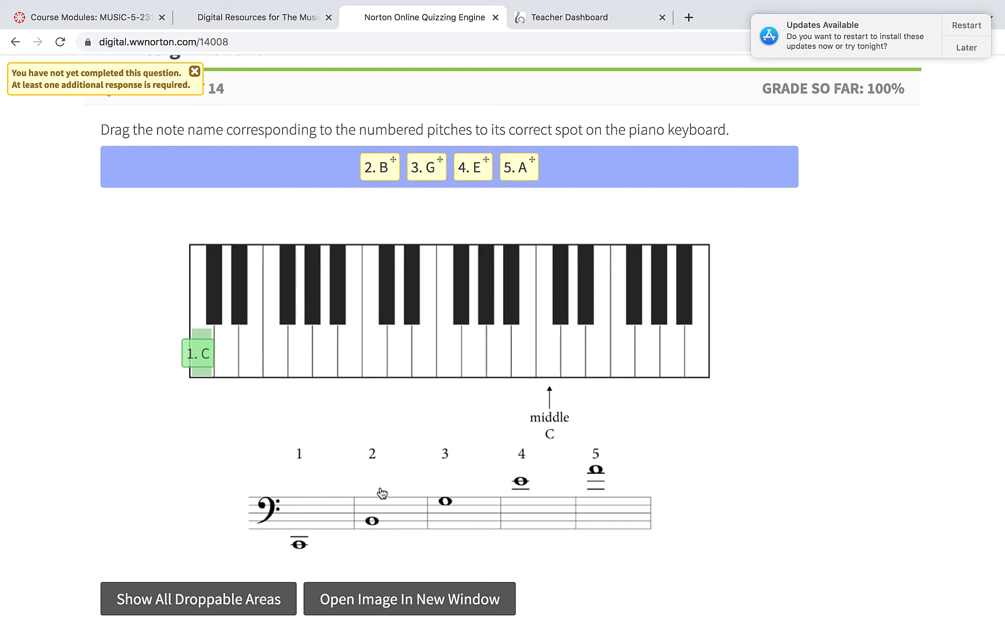
left_click(525, 366)
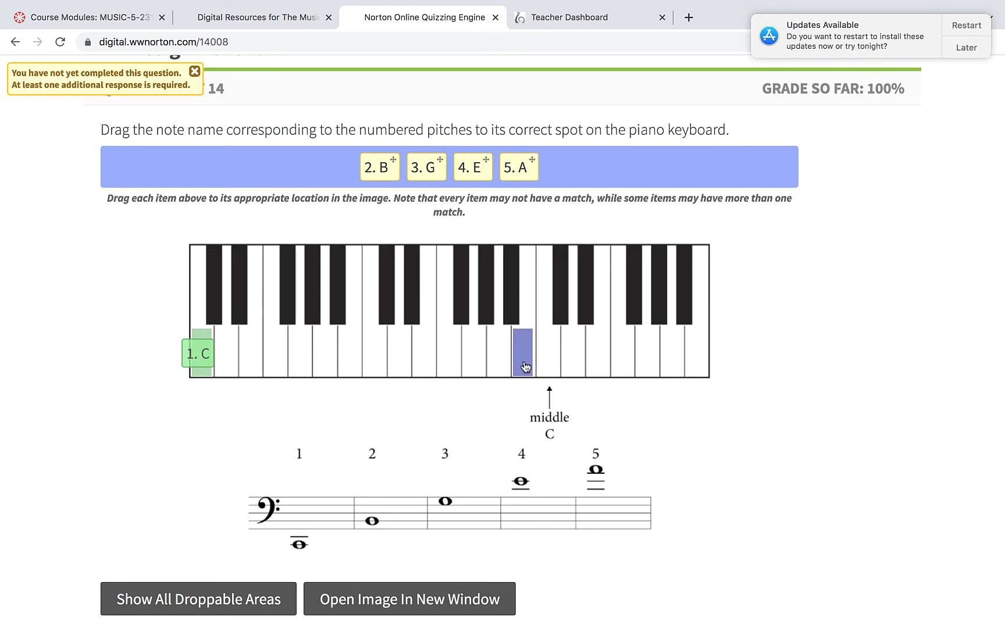
left_click_drag(377, 165, 345, 357)
left_click(691, 368)
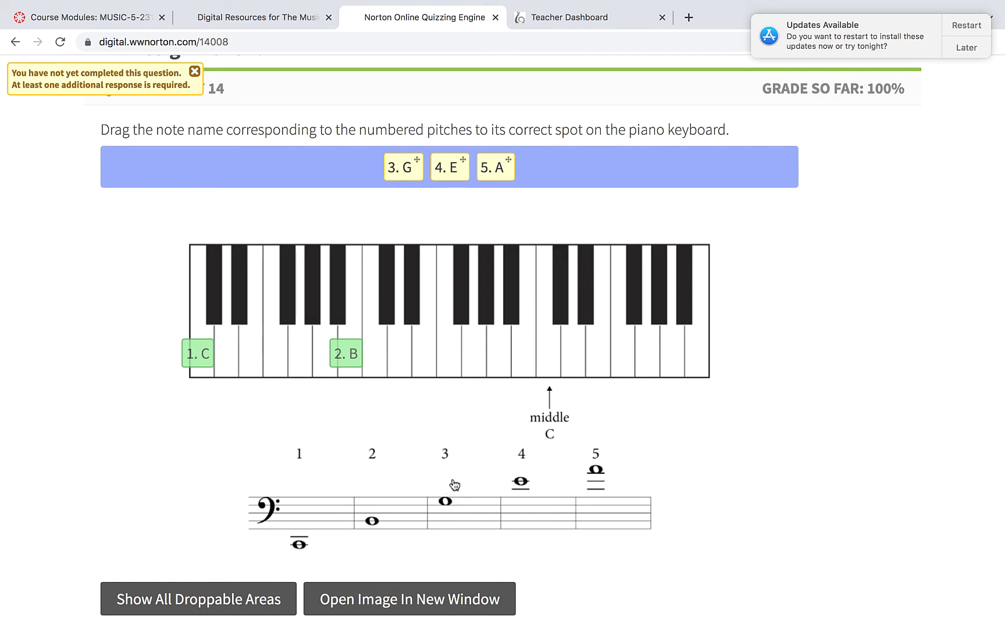
Place 3. G below middle C and 4. E and 5. A above it on the keyboard, and advance to question 3.
left_click_drag(402, 170, 470, 355)
left_click(684, 359)
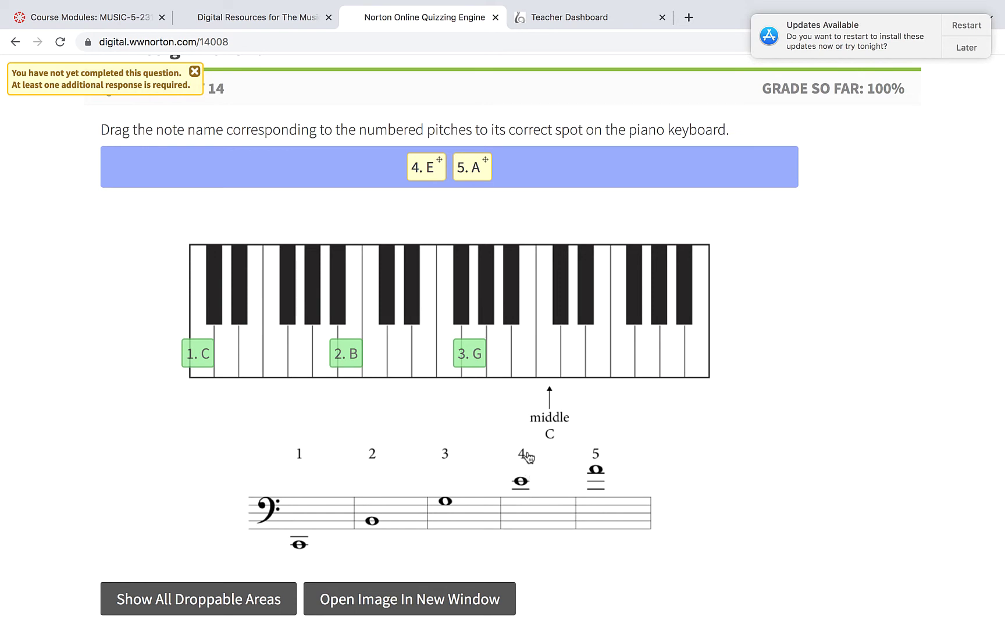
left_click_drag(427, 169, 600, 364)
left_click(687, 360)
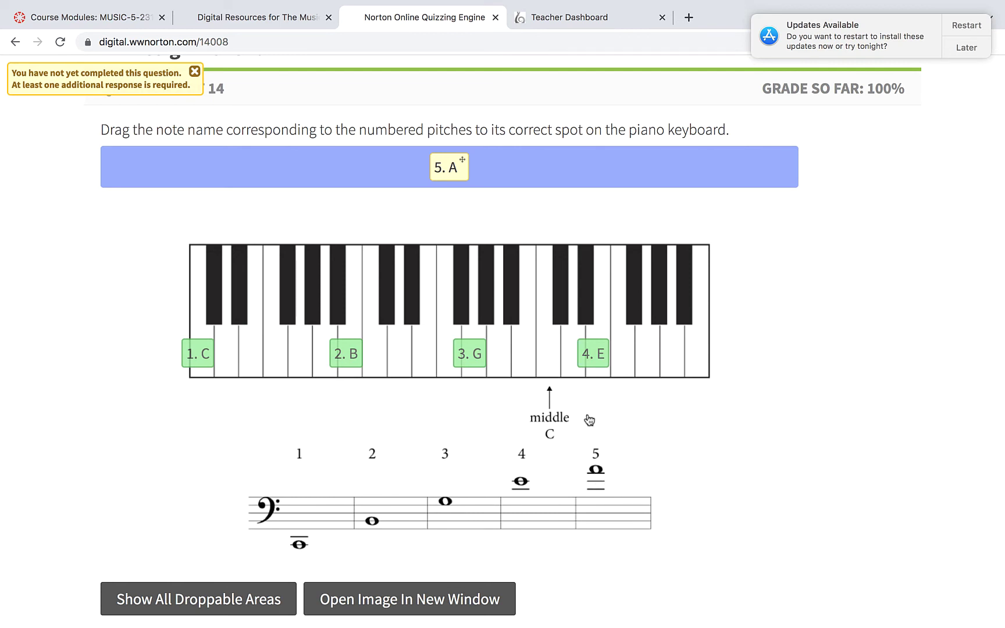
left_click_drag(459, 170, 674, 358)
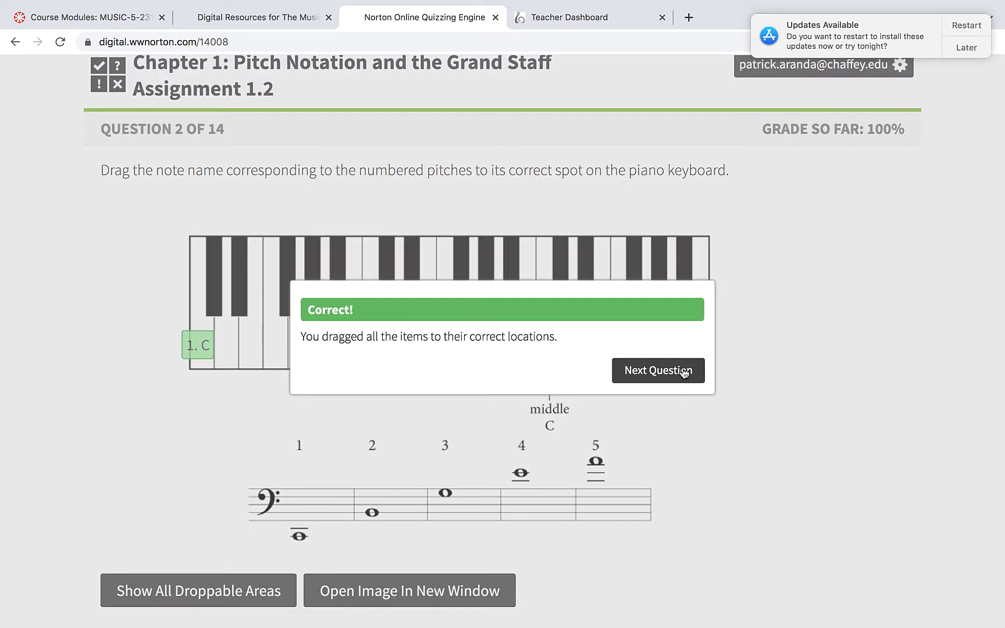
left_click(682, 374)
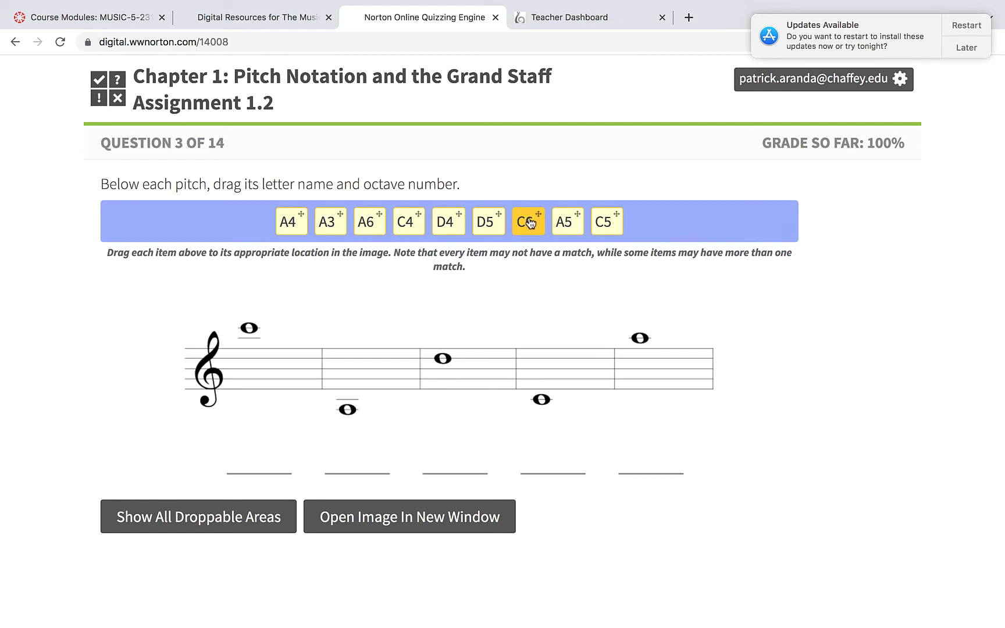
Label the first three treble-clef pitches in question 3 as C6, A3 and D5.
left_click_drag(529, 223, 256, 460)
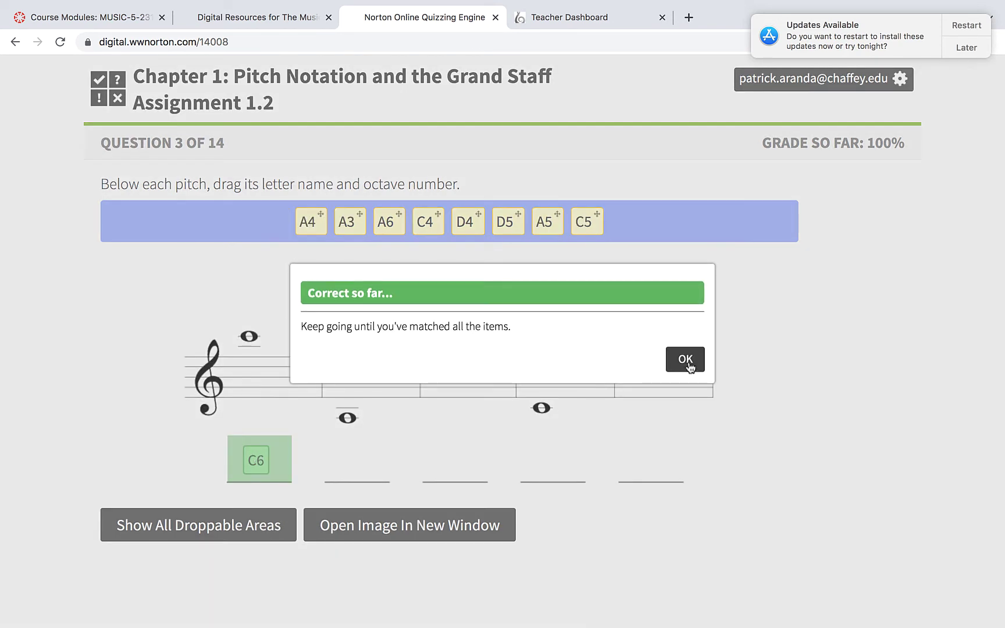
left_click(687, 361)
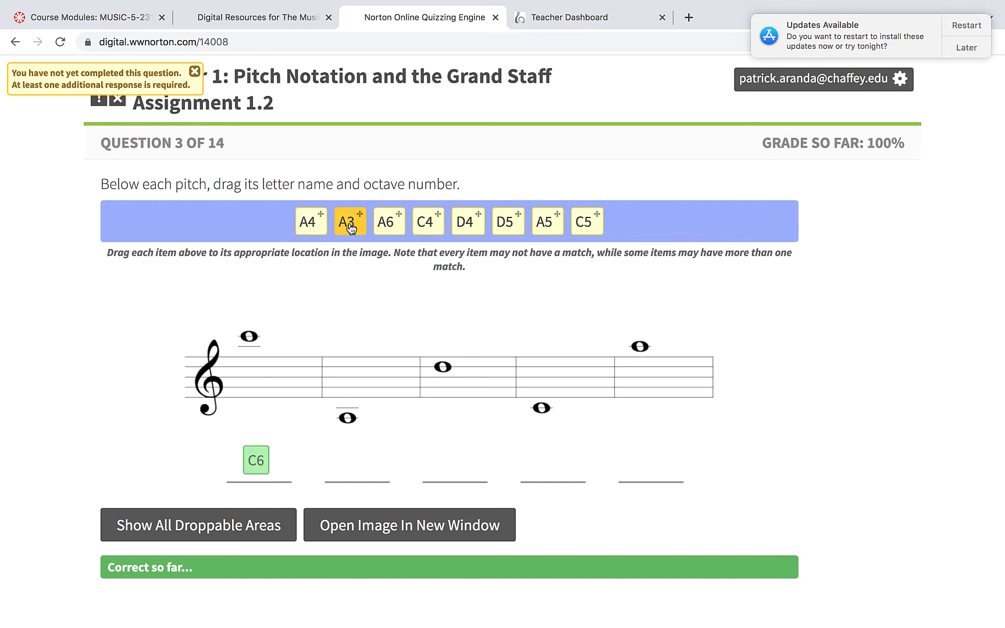
left_click_drag(350, 228, 351, 461)
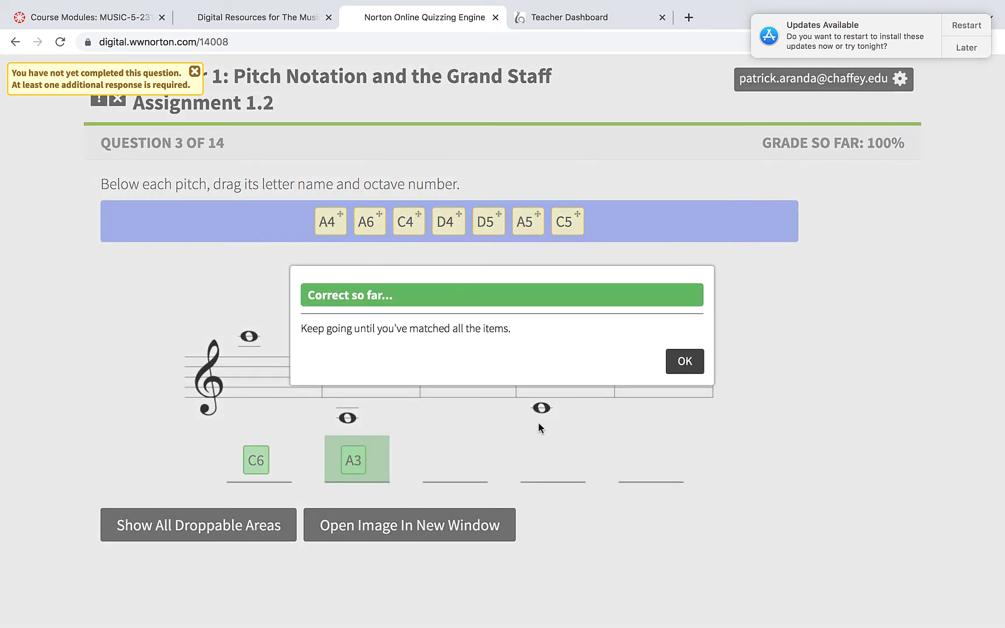
left_click(685, 371)
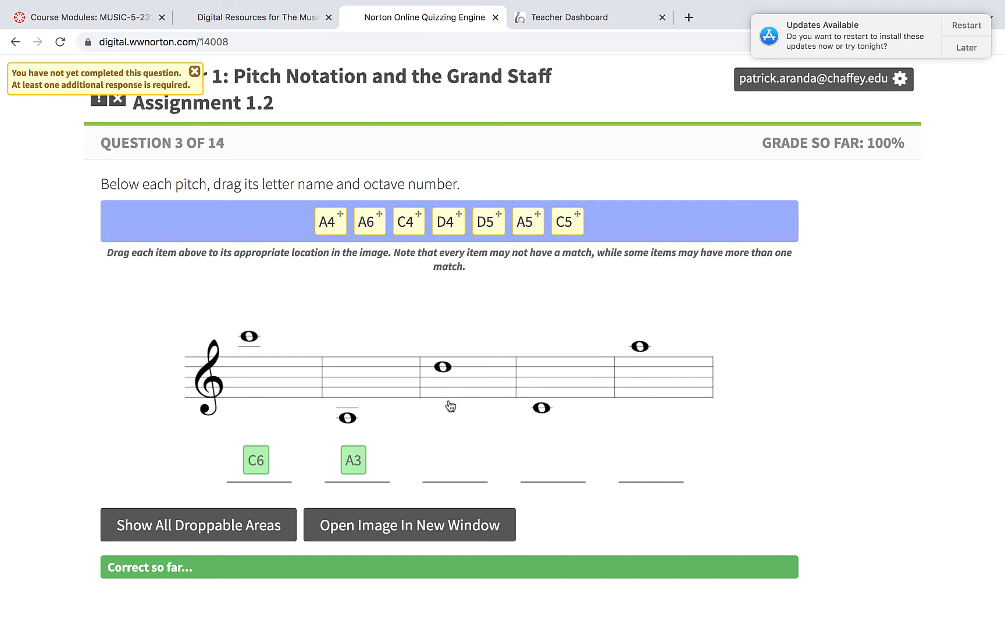
left_click_drag(485, 224, 460, 462)
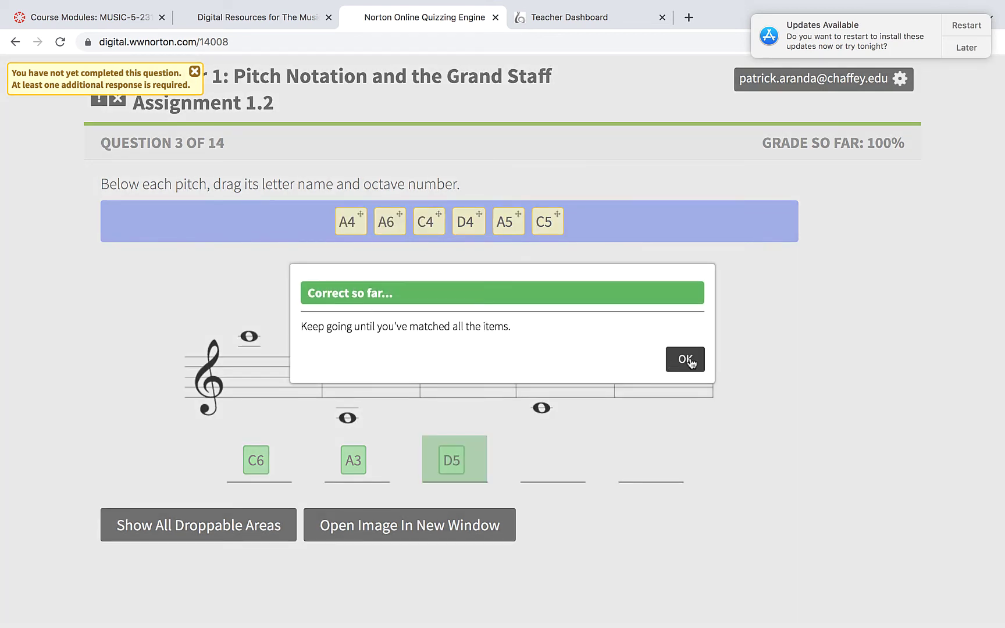
left_click(686, 361)
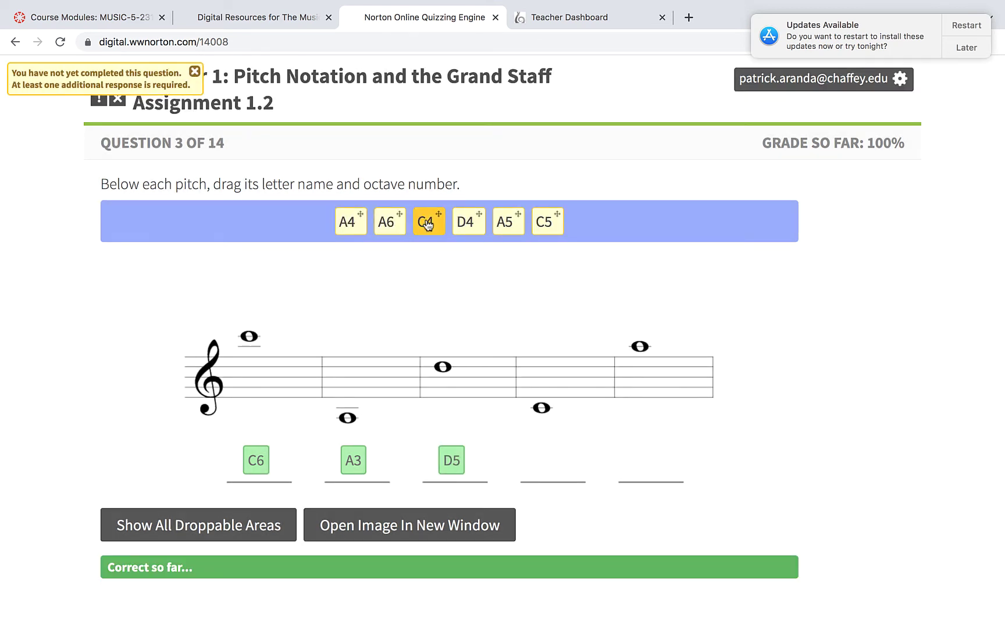
Label the fourth and fifth treble-clef pitches as C4 and A5 and advance to question 4.
left_click_drag(427, 224, 547, 457)
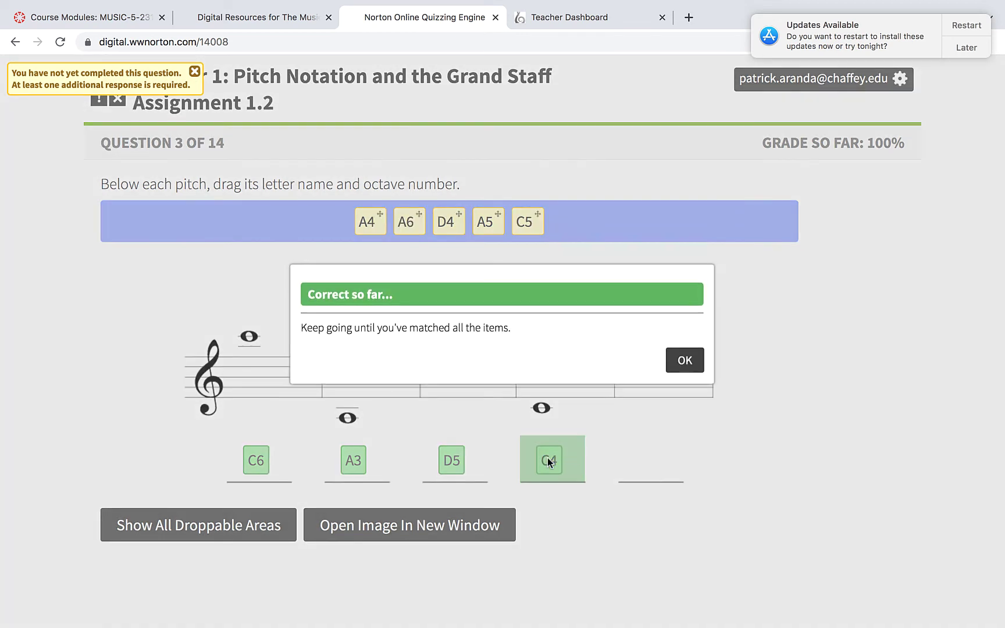
left_click(686, 359)
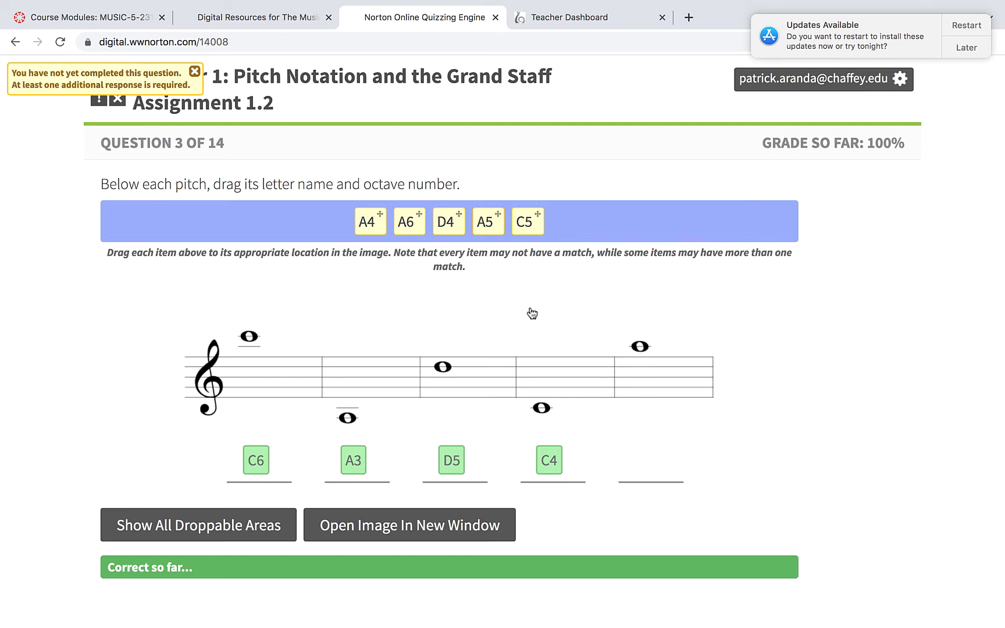
left_click_drag(487, 221, 645, 457)
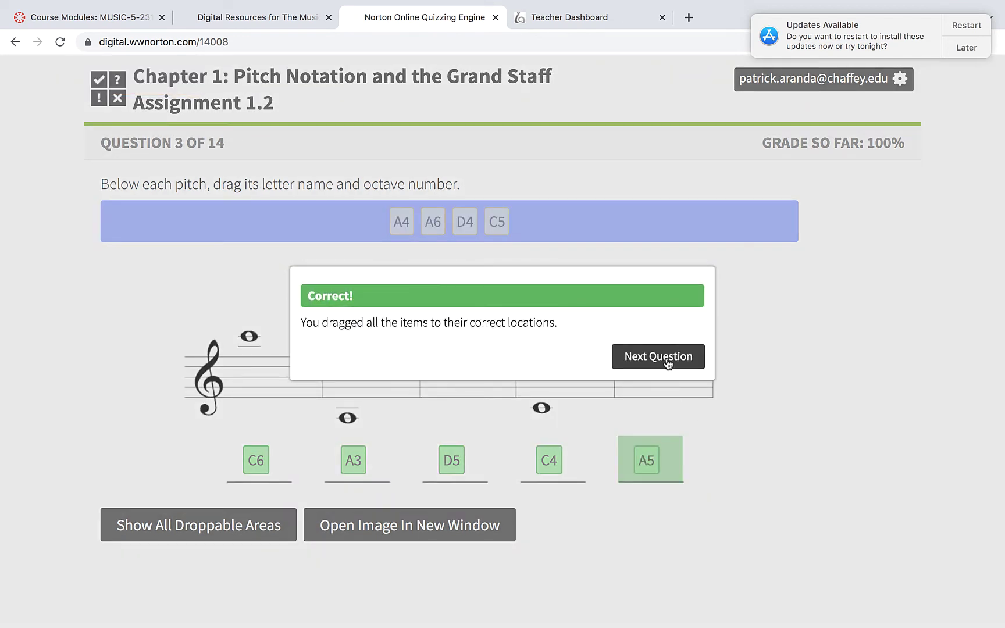
left_click(668, 364)
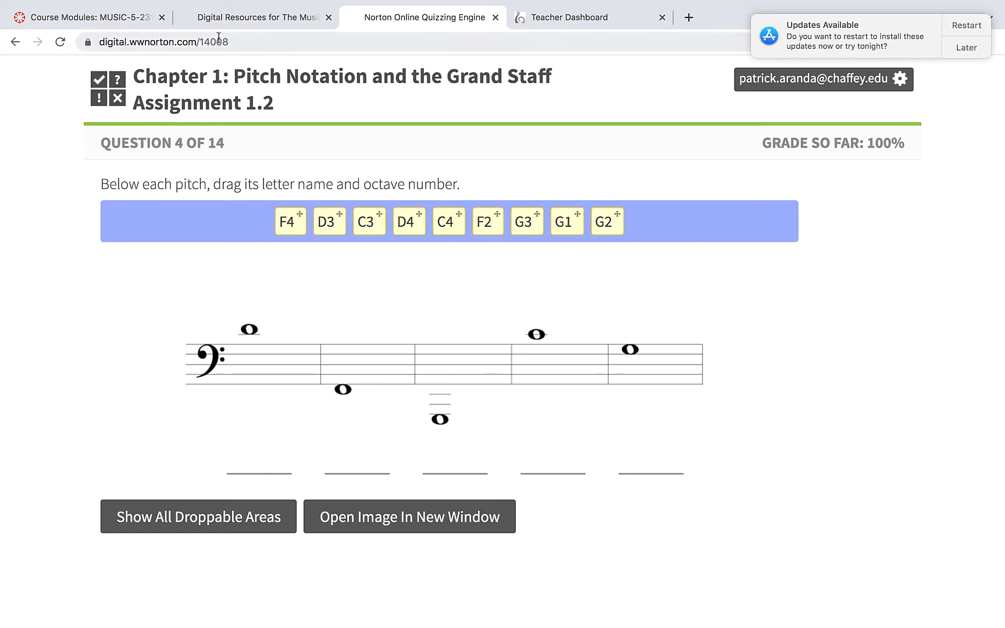
Switch back to the Canvas course modules and review the remaining Week 3 items.
left_click(114, 15)
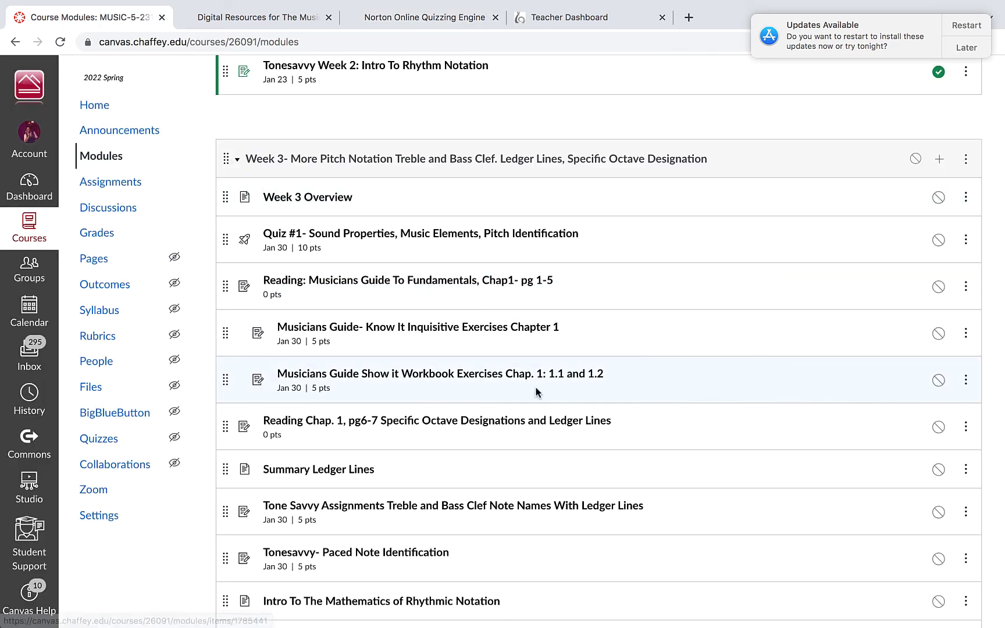
scroll(535, 386, "down", 2)
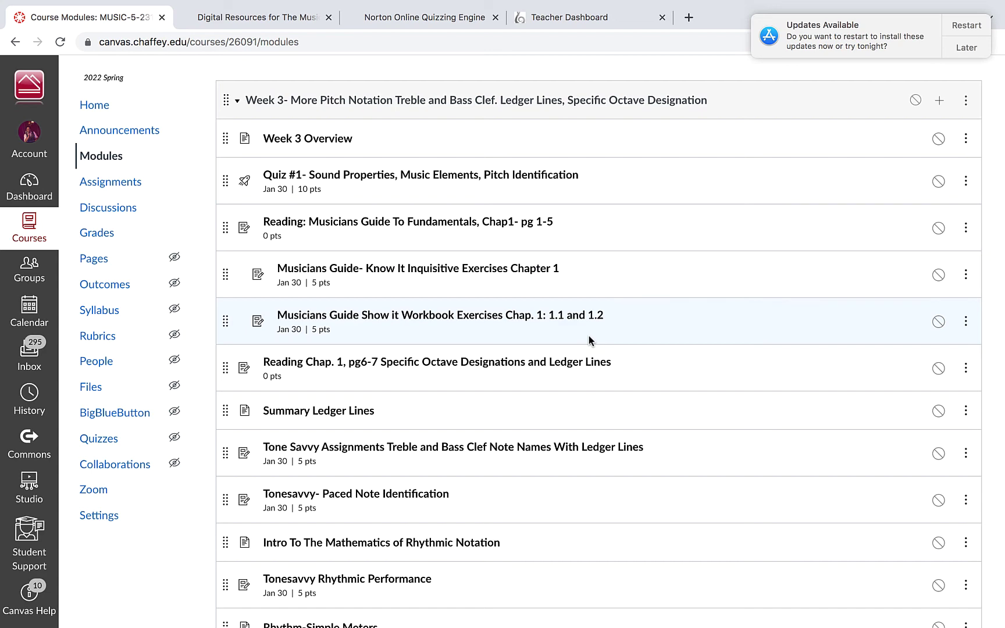
scroll(626, 373, "down", 5)
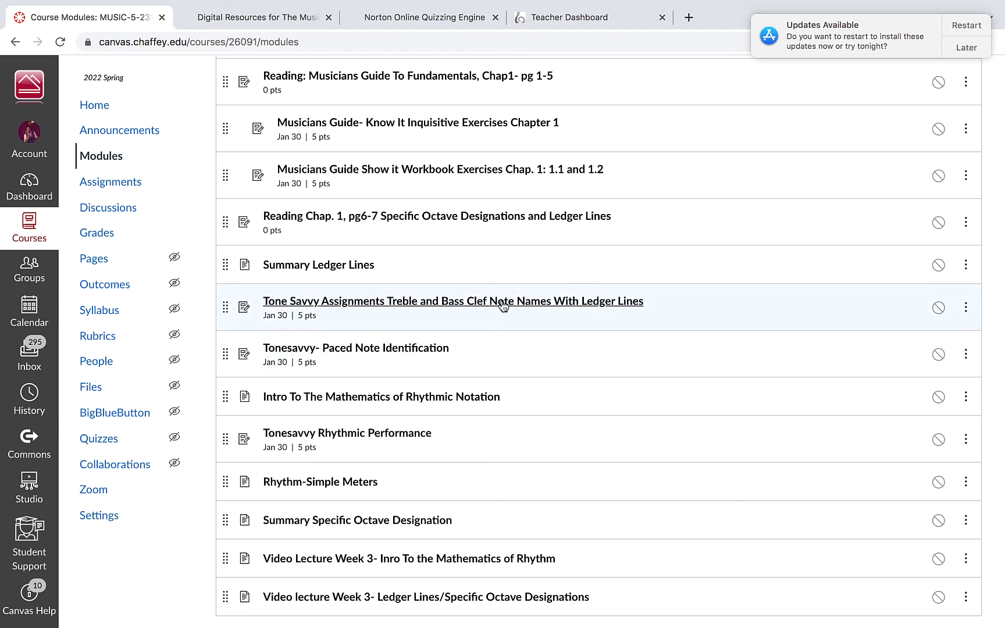
Switch to ToneSavvy and open the Note Names practice exercise for treble clef.
scroll(495, 343, "up", 2)
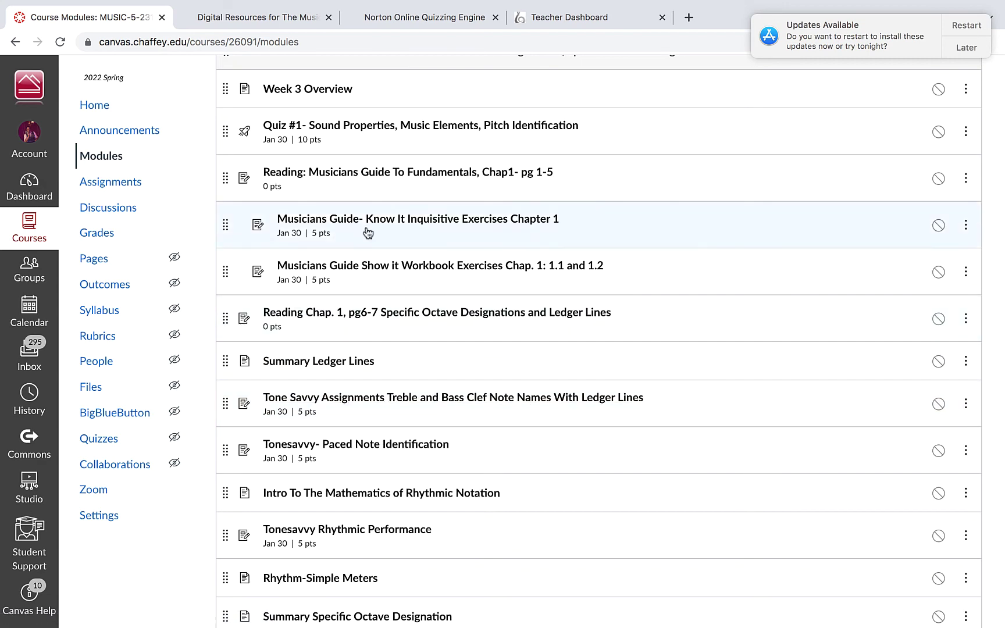
left_click(570, 12)
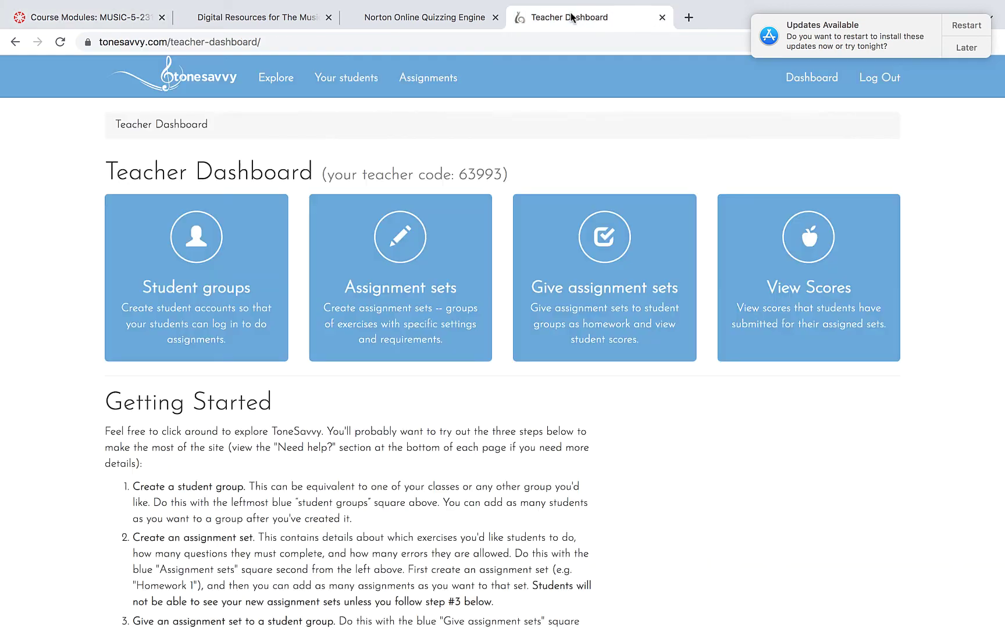
left_click(276, 79)
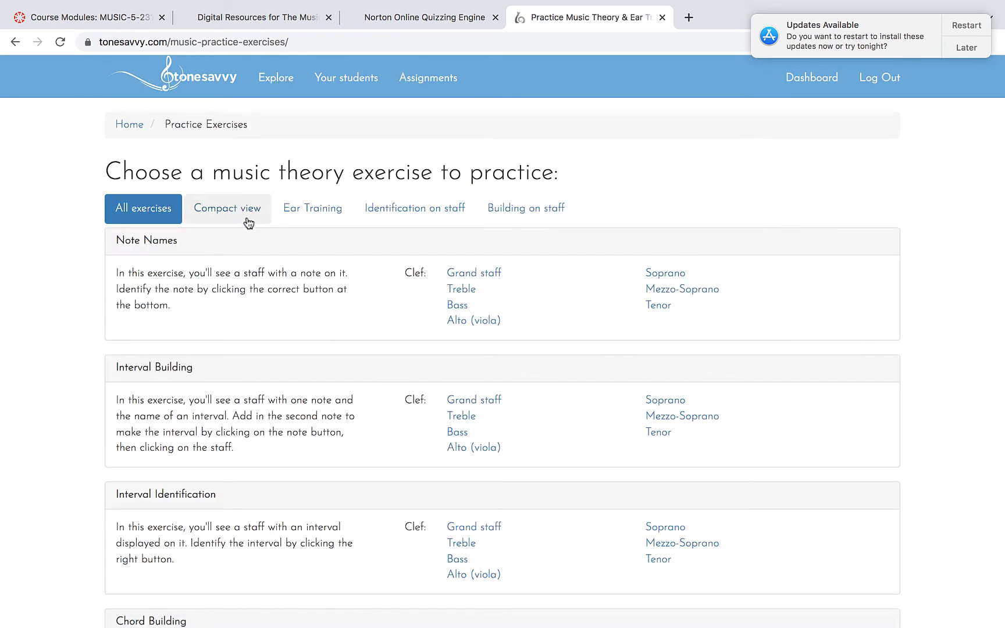
left_click(461, 290)
Review the treble-staff Note Names settings and start the quiz with all notes, including ledger lines, selected.
scroll(505, 375, "down", 3)
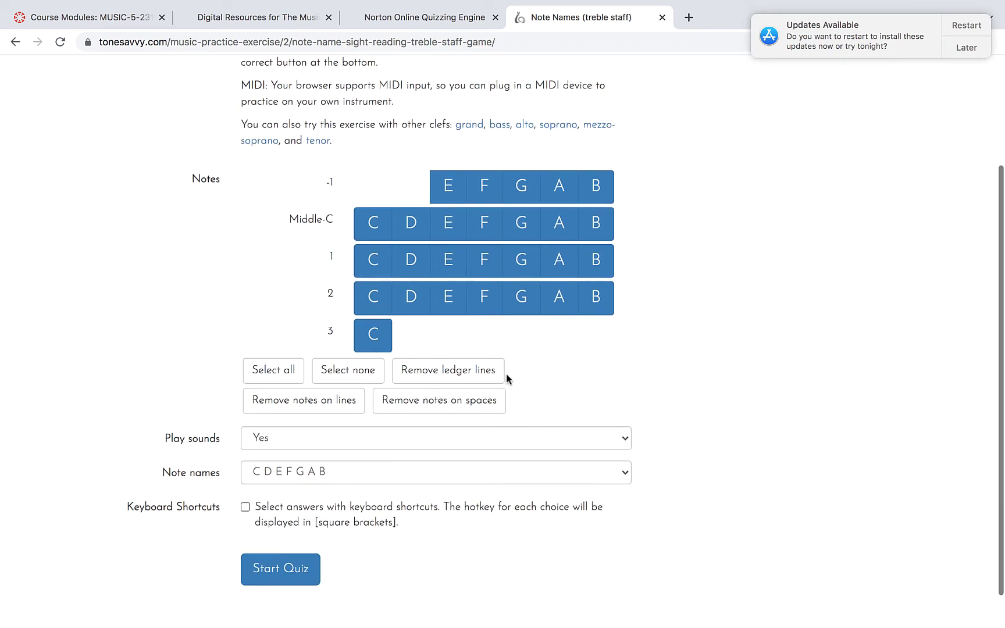
scroll(505, 381, "up", 3)
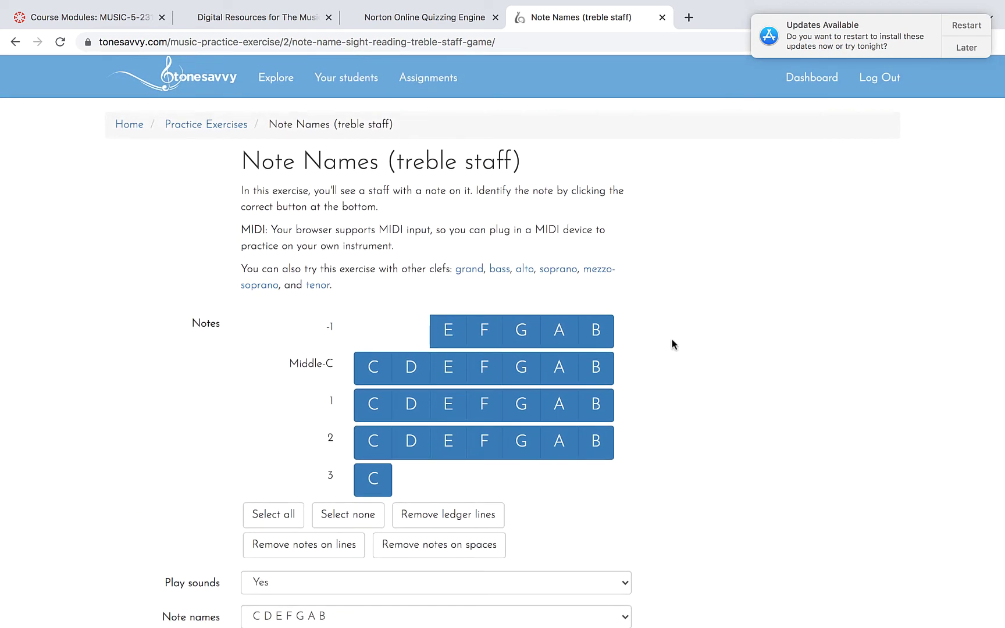
scroll(653, 463, "down", 3)
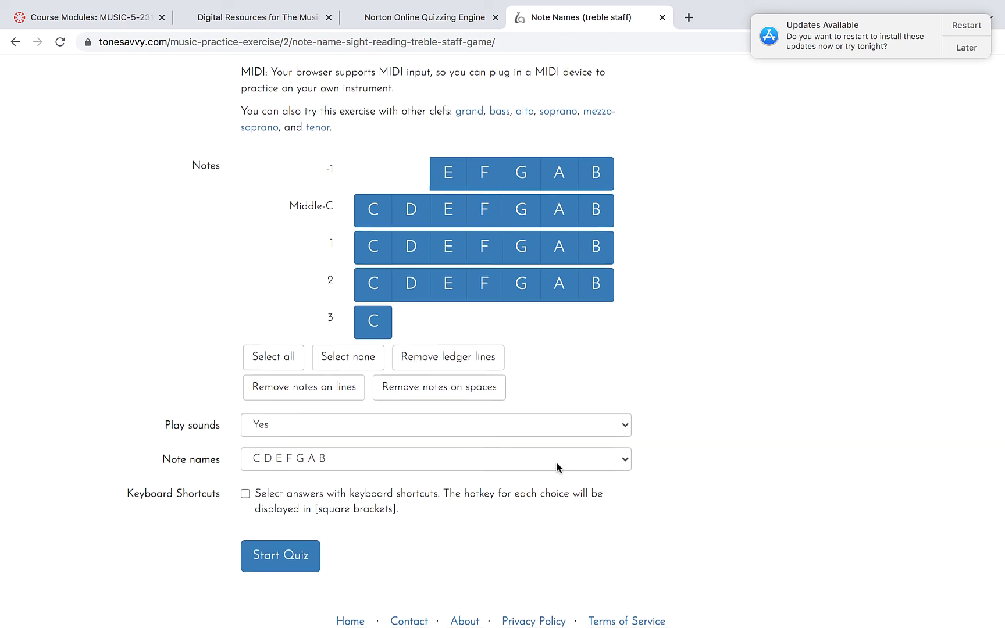
scroll(576, 460, "down", 1)
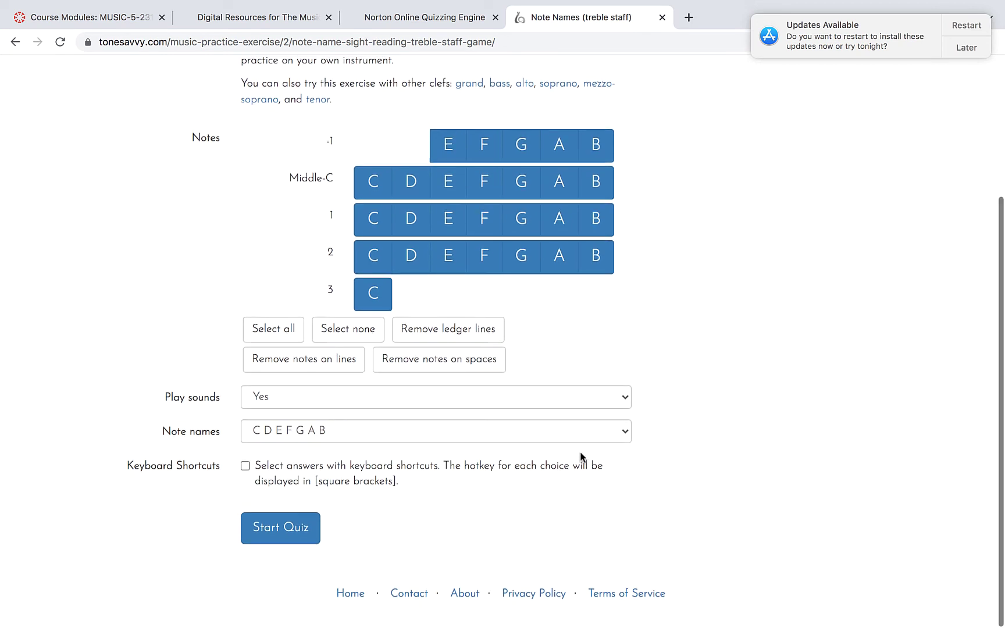
left_click(291, 531)
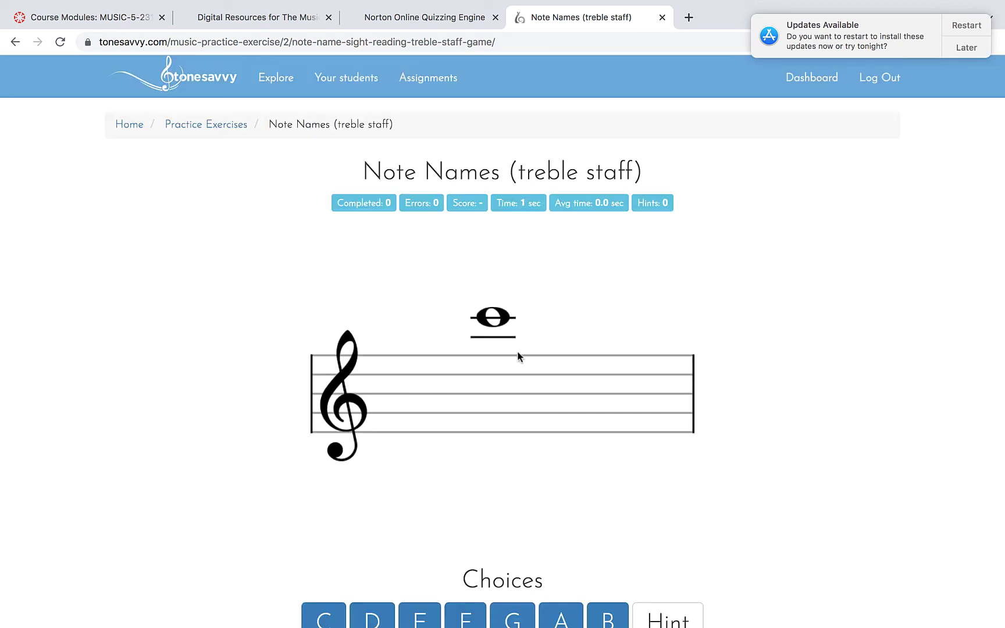
Identify the note just below the treble staff as D and, after revealing the hint, the first-ledger-line note above it as A.
scroll(518, 353, "down", 5)
scroll(583, 266, "up", 3)
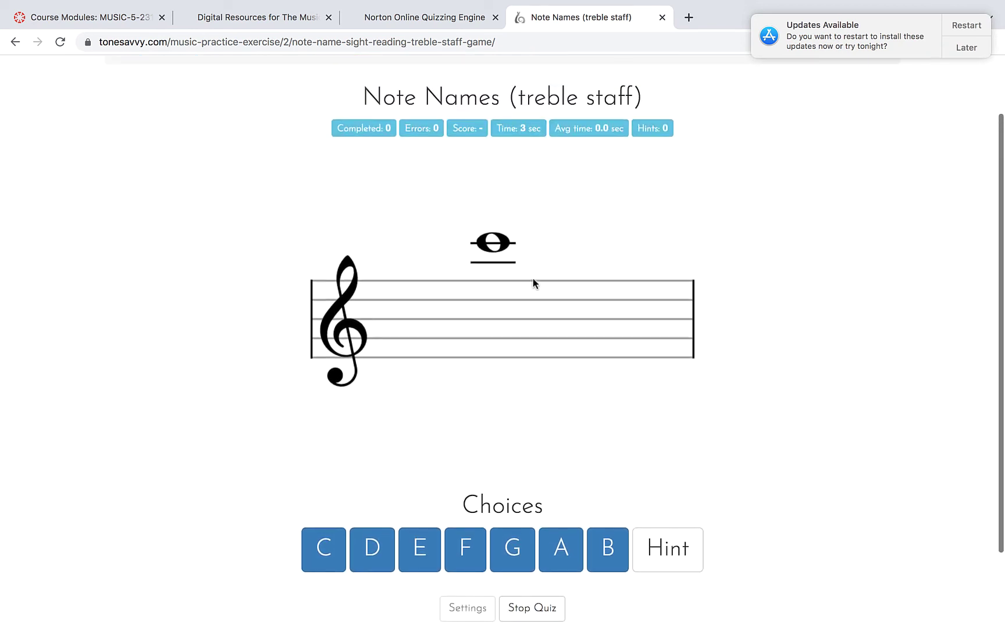
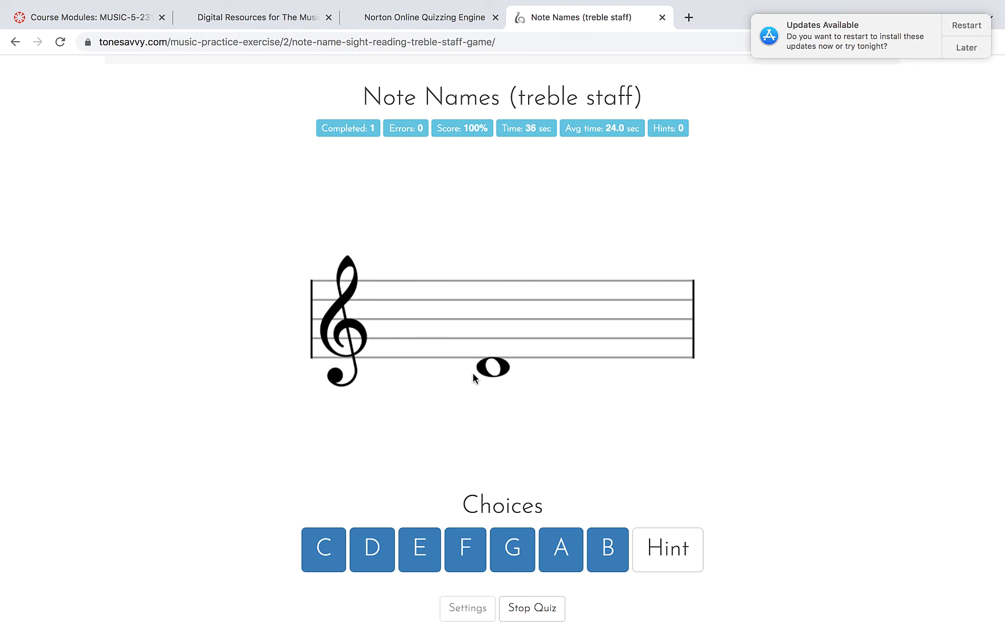
left_click(374, 551)
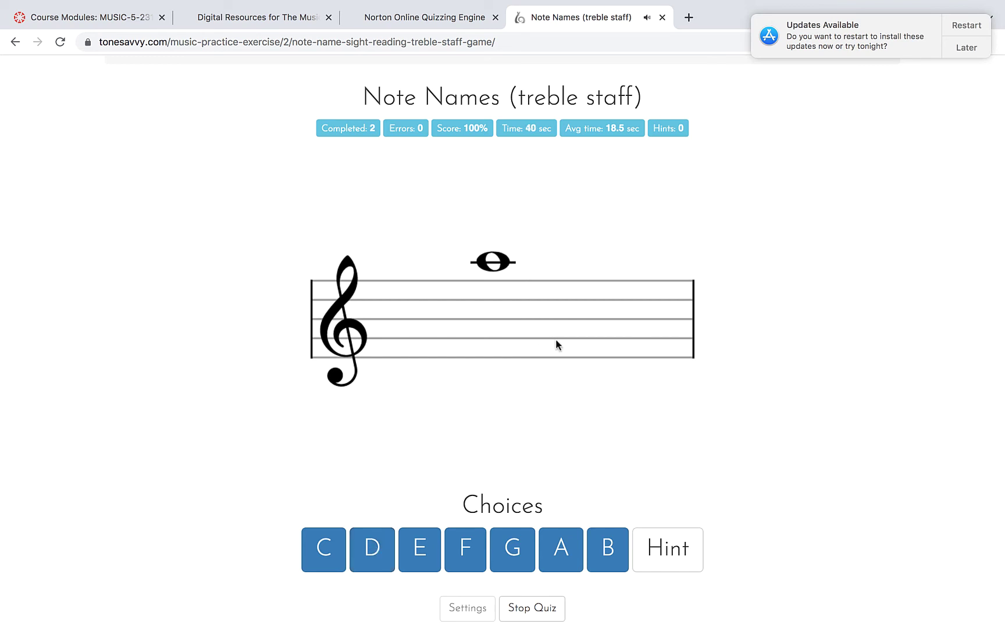
left_click(673, 549)
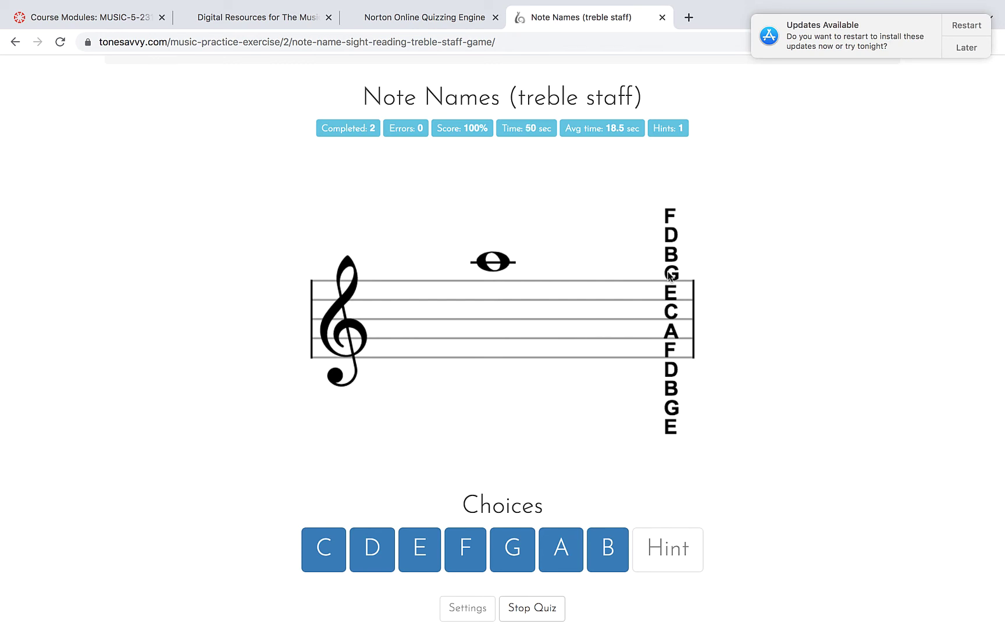
left_click(562, 562)
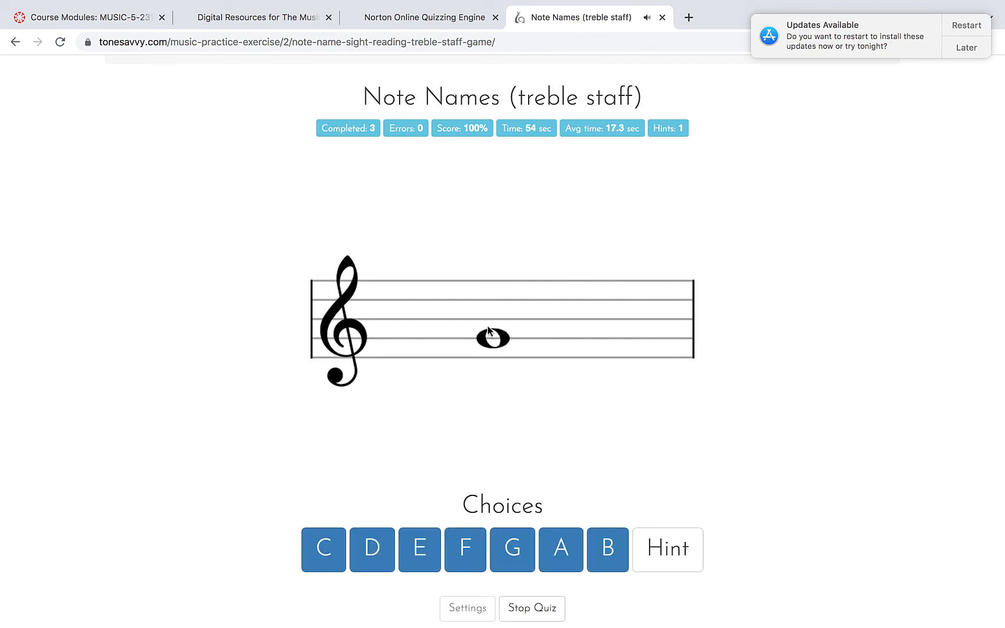
Identify the following three treble-staff notes as G, C and E.
left_click(509, 546)
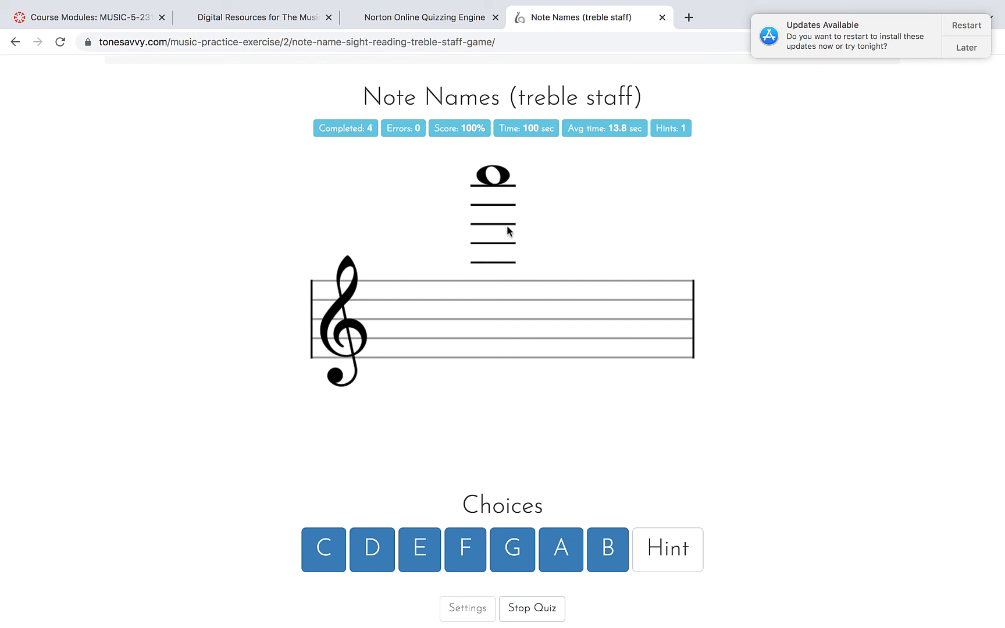
left_click(324, 548)
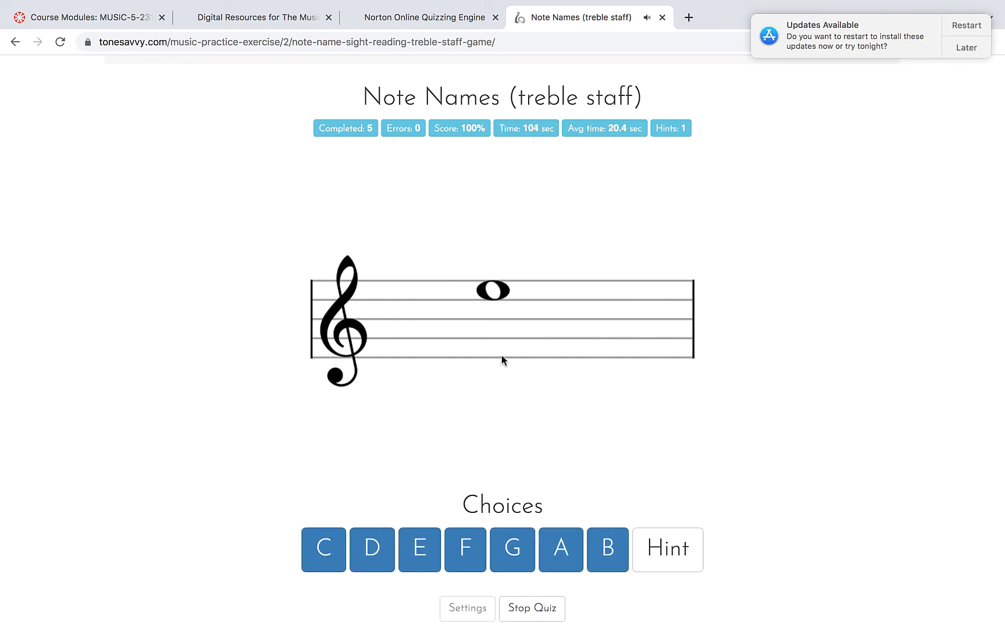
left_click(418, 544)
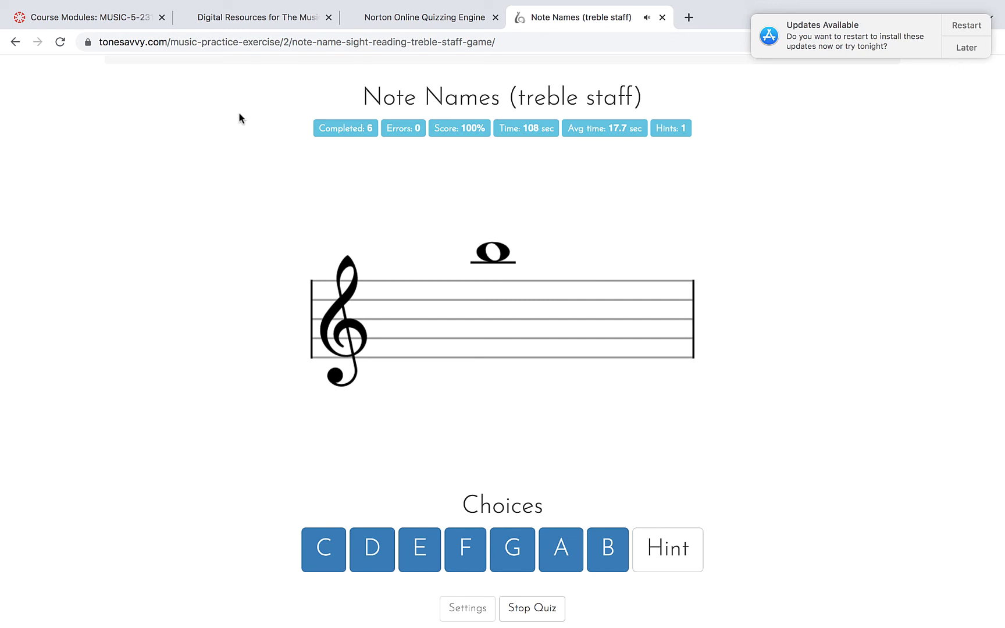
Return to the practice exercises and start the Note Names quiz for bass clef with all notes selected.
scroll(198, 133, "up", 3)
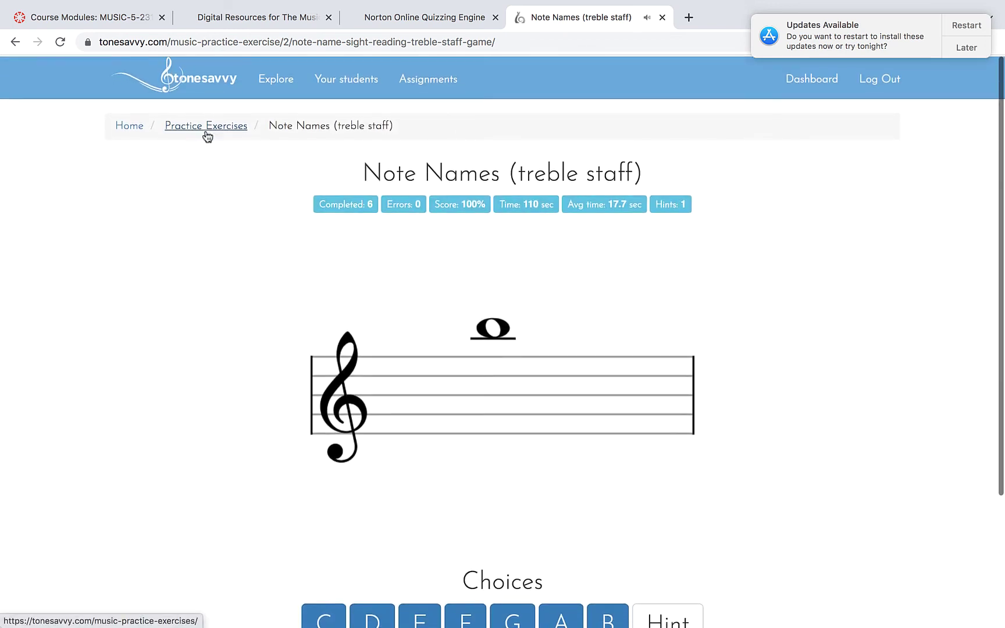
left_click(214, 126)
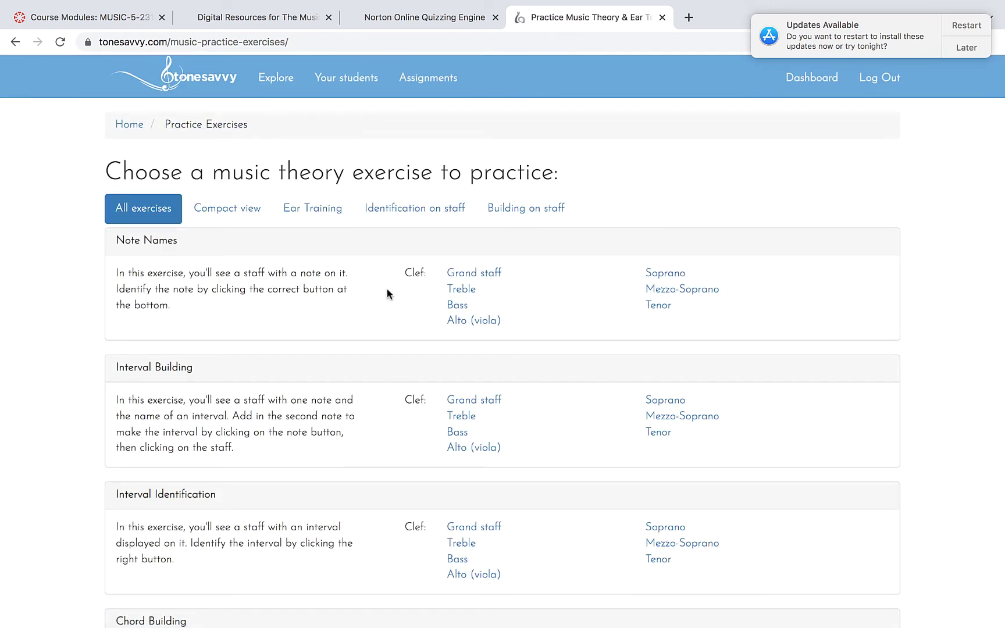
left_click(458, 305)
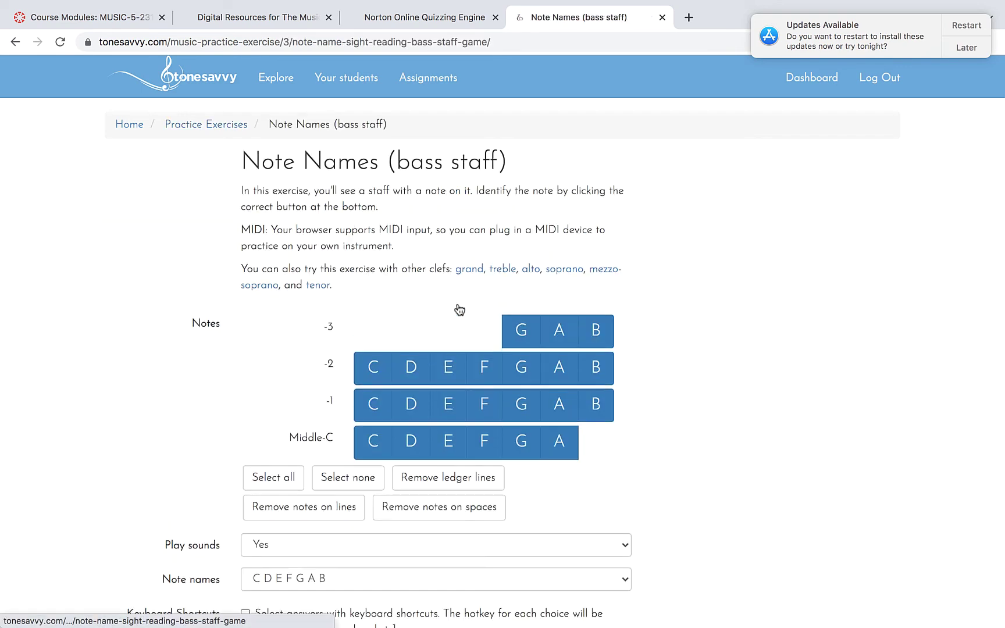
scroll(491, 459, "down", 3)
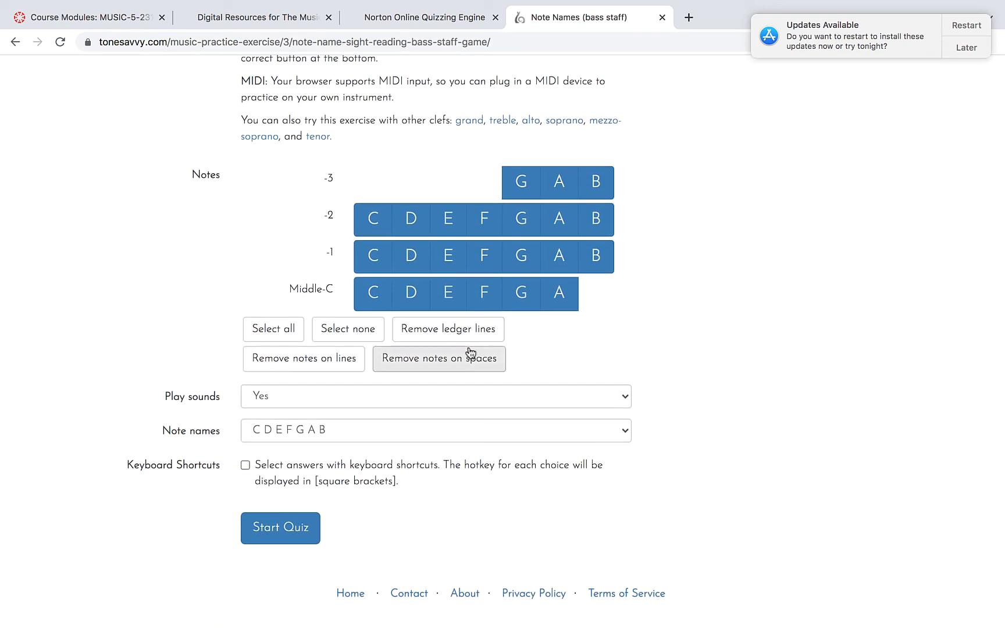
left_click(290, 527)
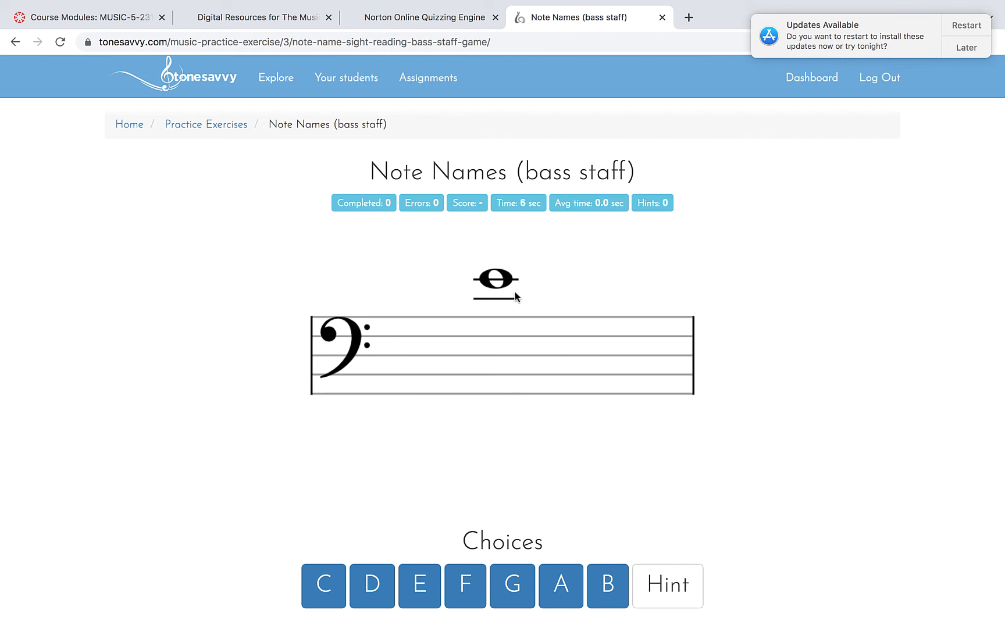
Identify the first four bass-staff notes as E, A, C and E.
left_click(421, 586)
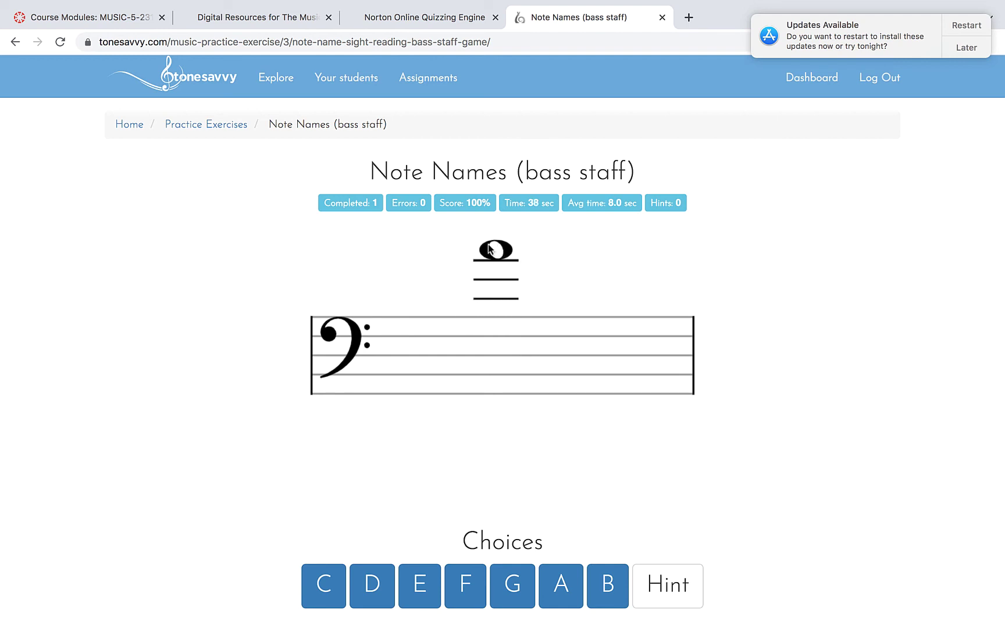
left_click(565, 594)
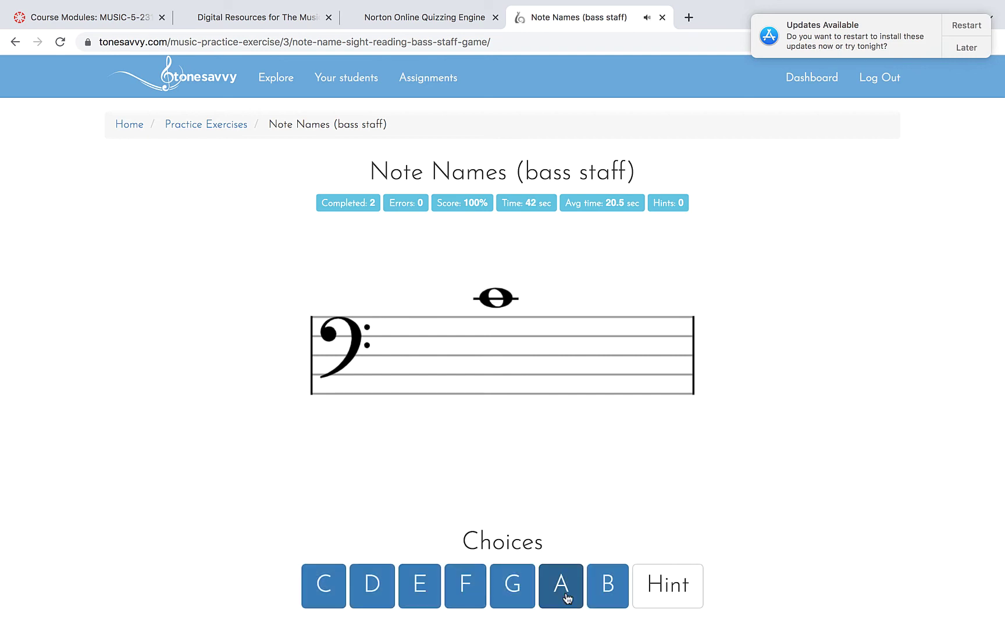
left_click(326, 587)
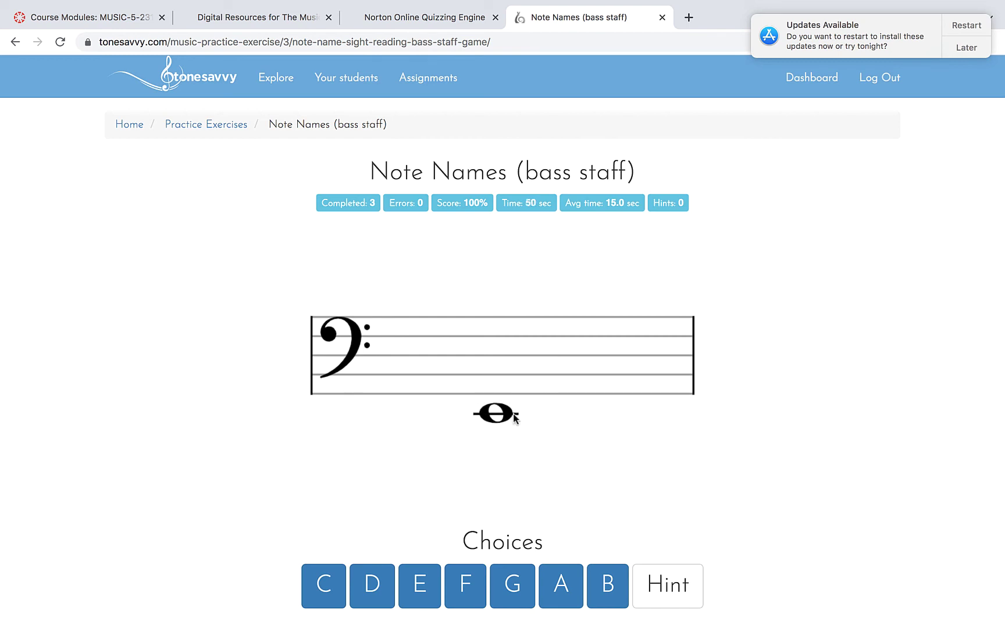
left_click(413, 588)
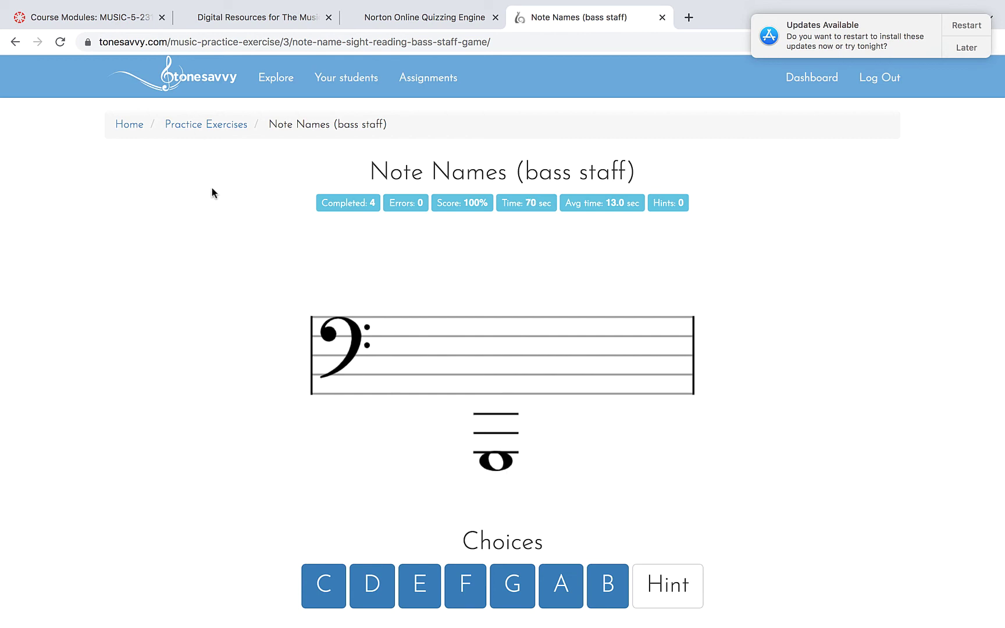
Return to the practice exercises and open Paced Note Names for treble clef.
left_click(200, 129)
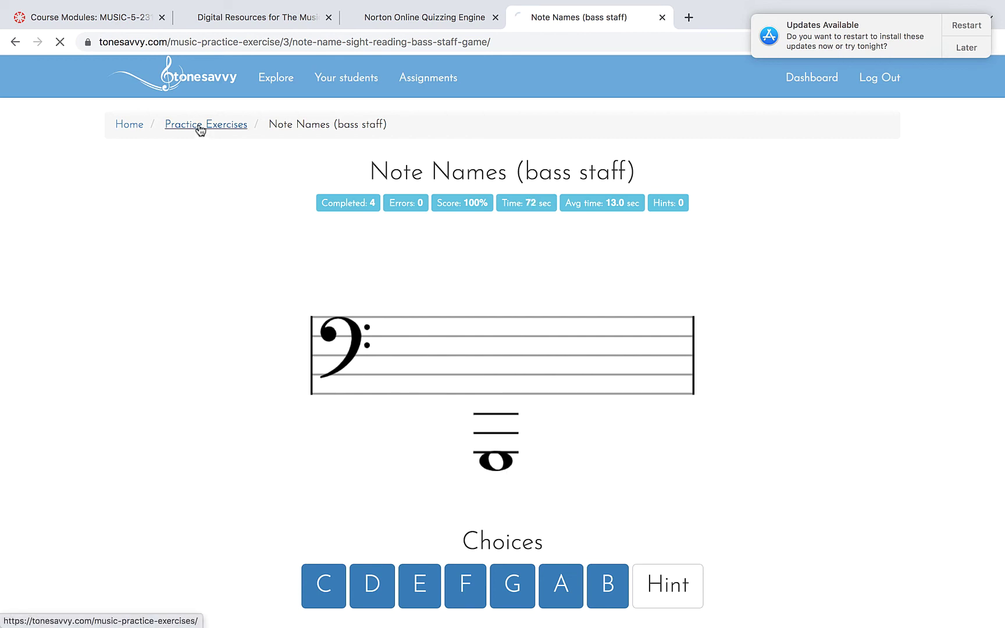
scroll(368, 356, "down", 8)
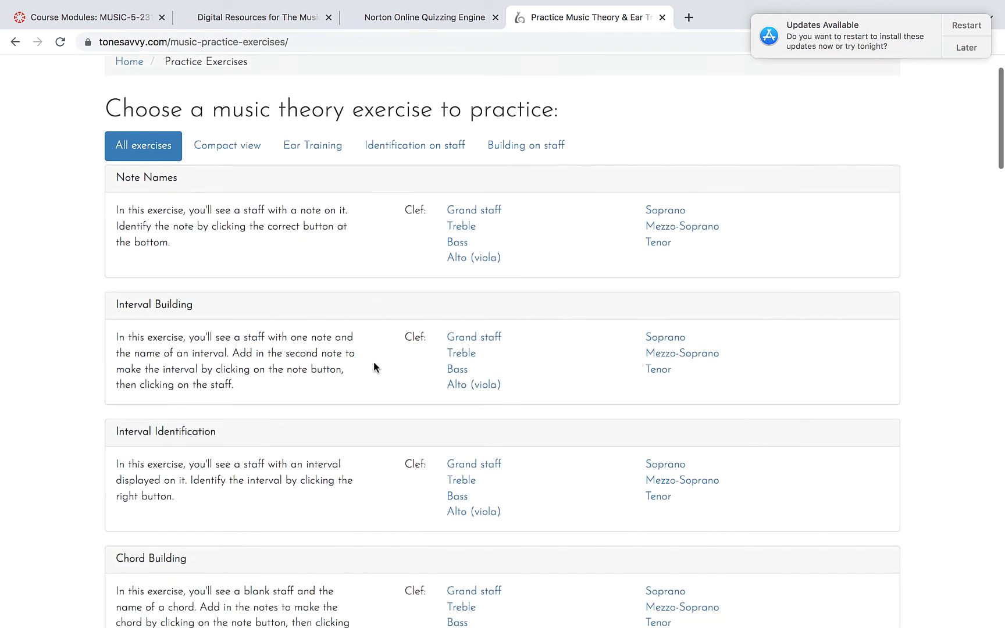
scroll(457, 397, "down", 4)
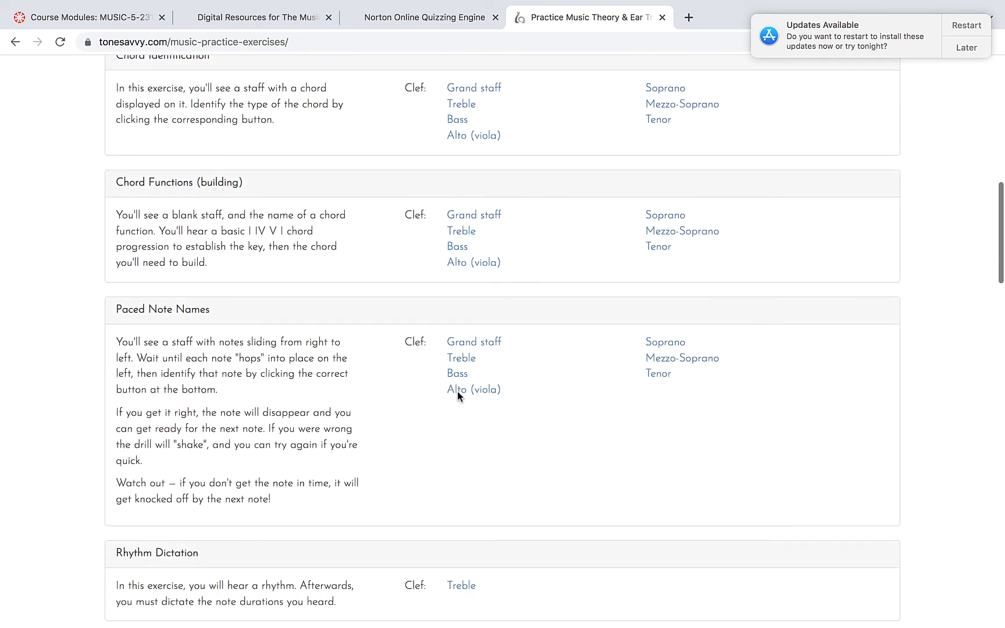
left_click(460, 358)
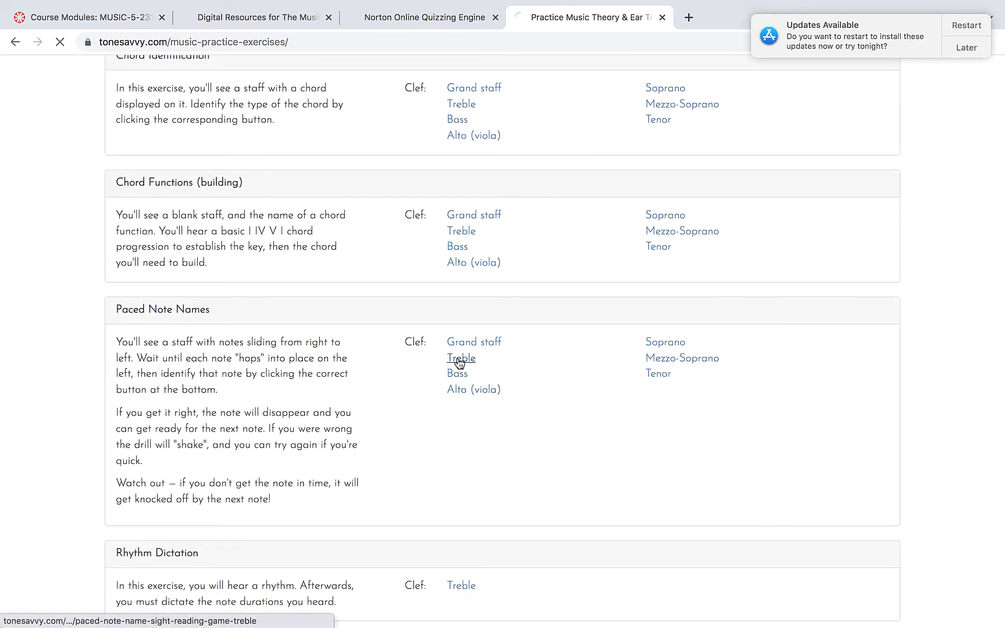
Exclude ledger-line notes from the paced treble exercise and start the quiz at speed 15.
scroll(463, 363, "down", 6)
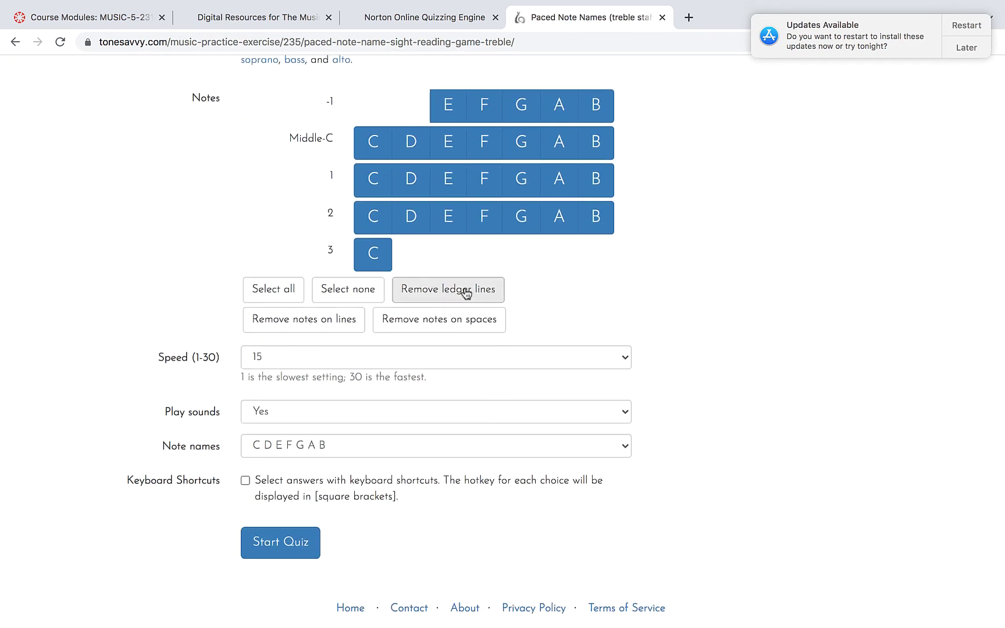
left_click(466, 293)
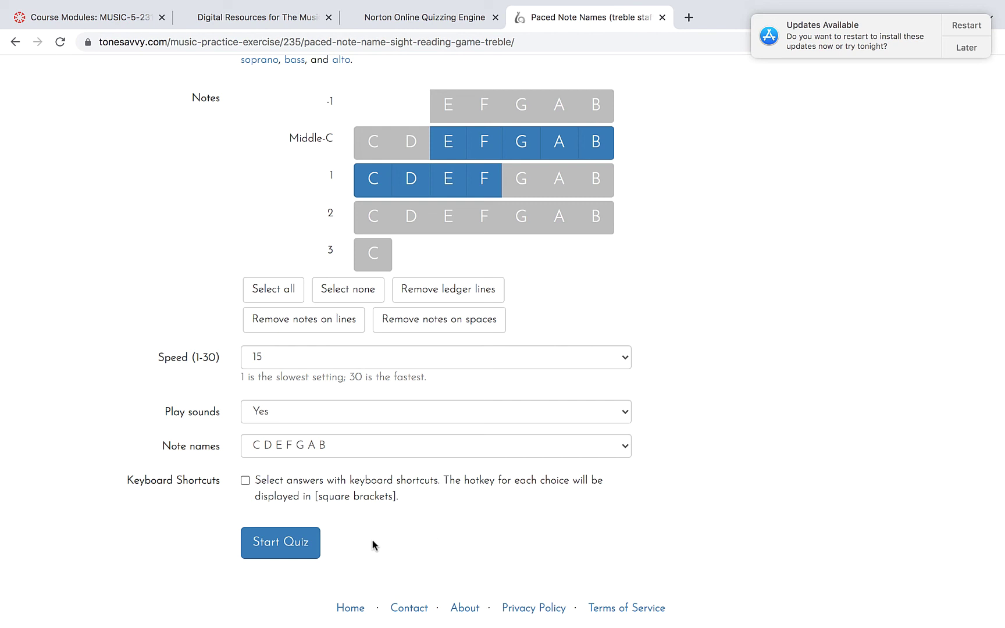
left_click(291, 543)
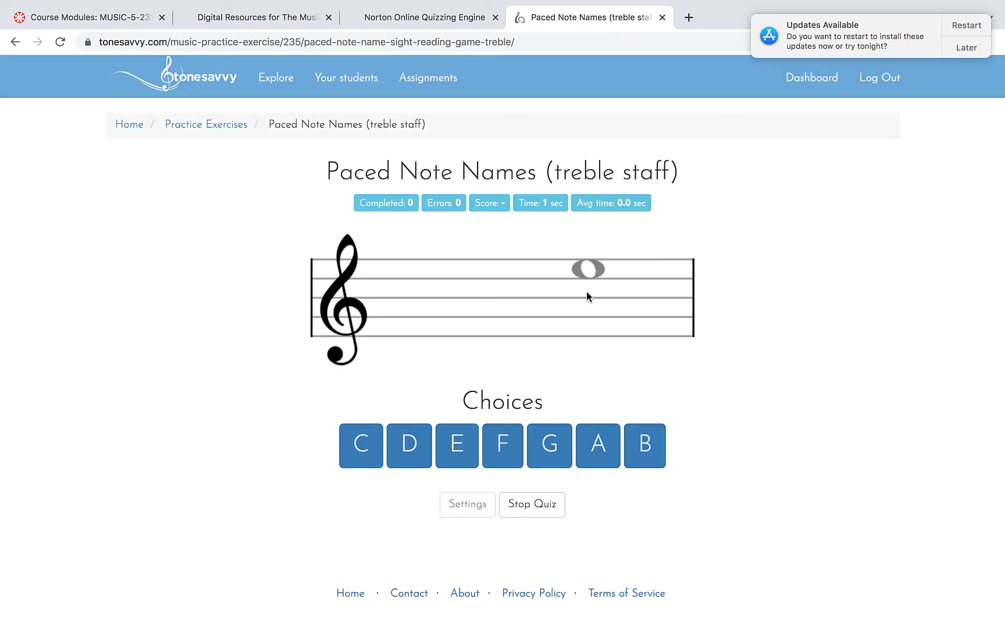
Identify the first three notes in the paced treble quiz as E, A and F.
left_click(457, 449)
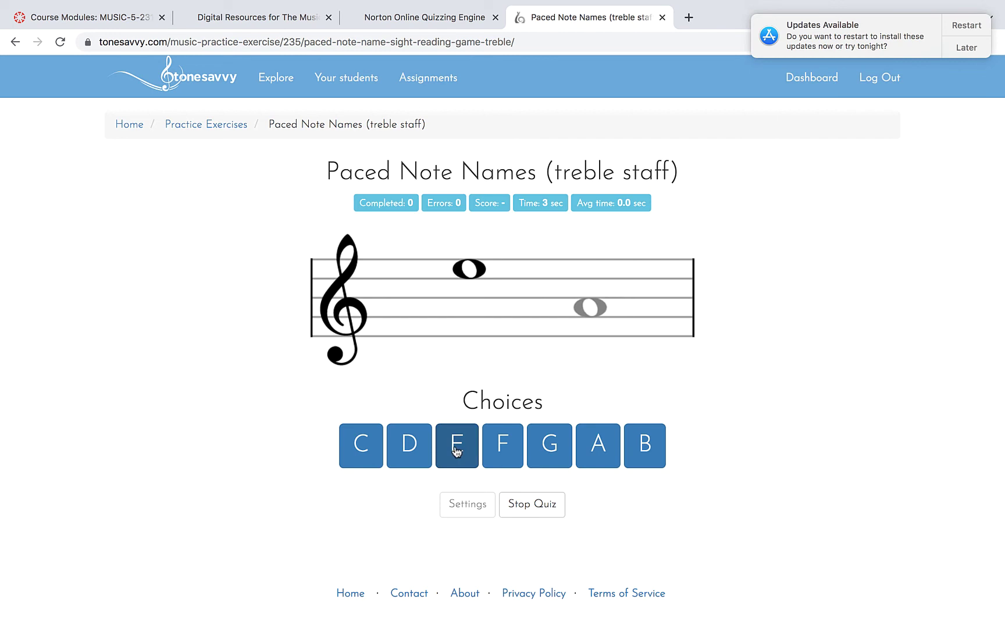
left_click(609, 459)
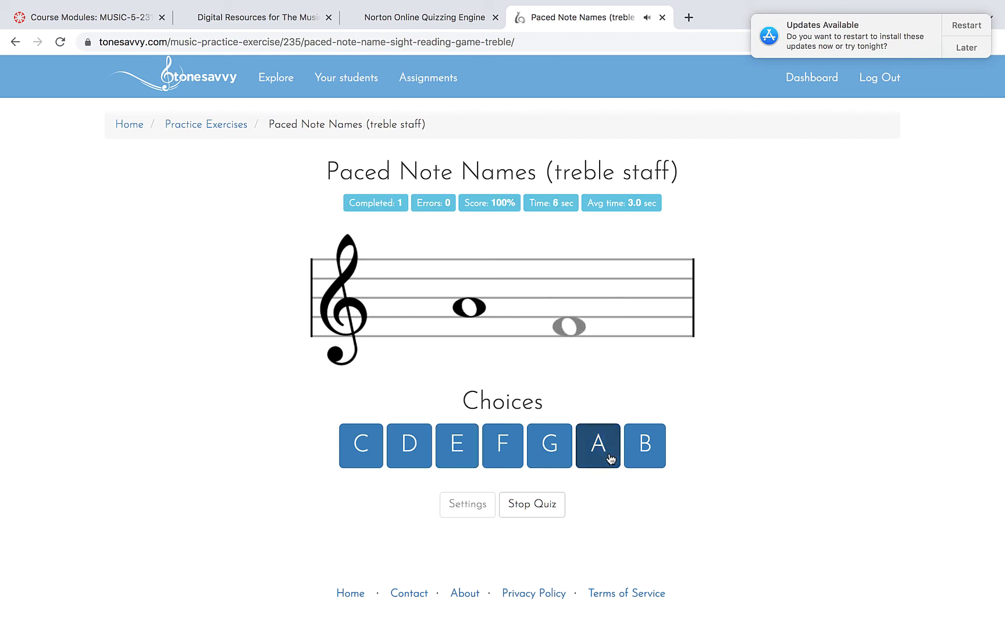
left_click(502, 454)
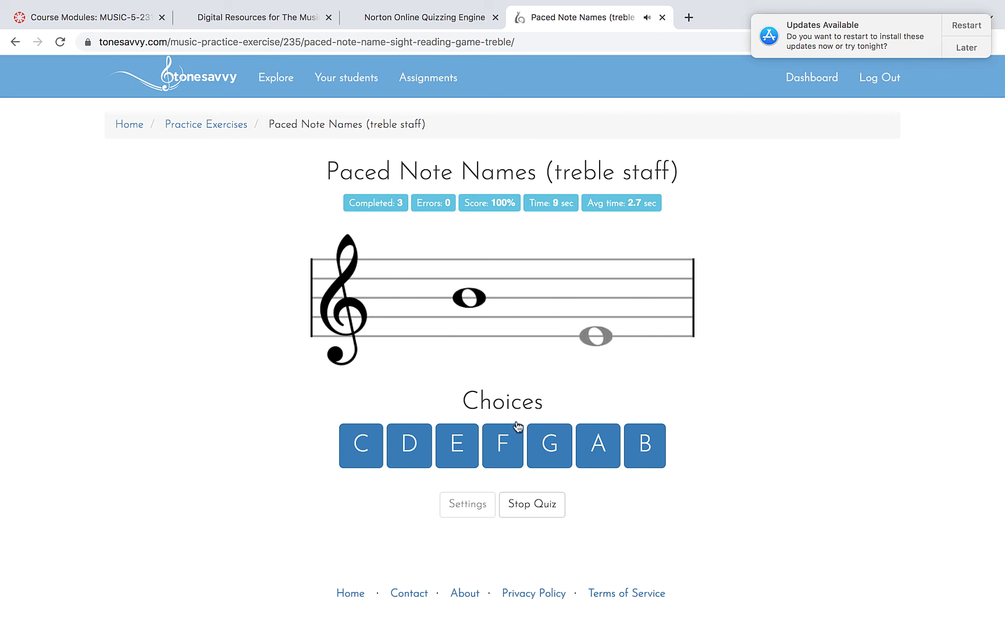
Identify the next five notes in the paced treble quiz as B, E, D, G and F.
left_click(648, 447)
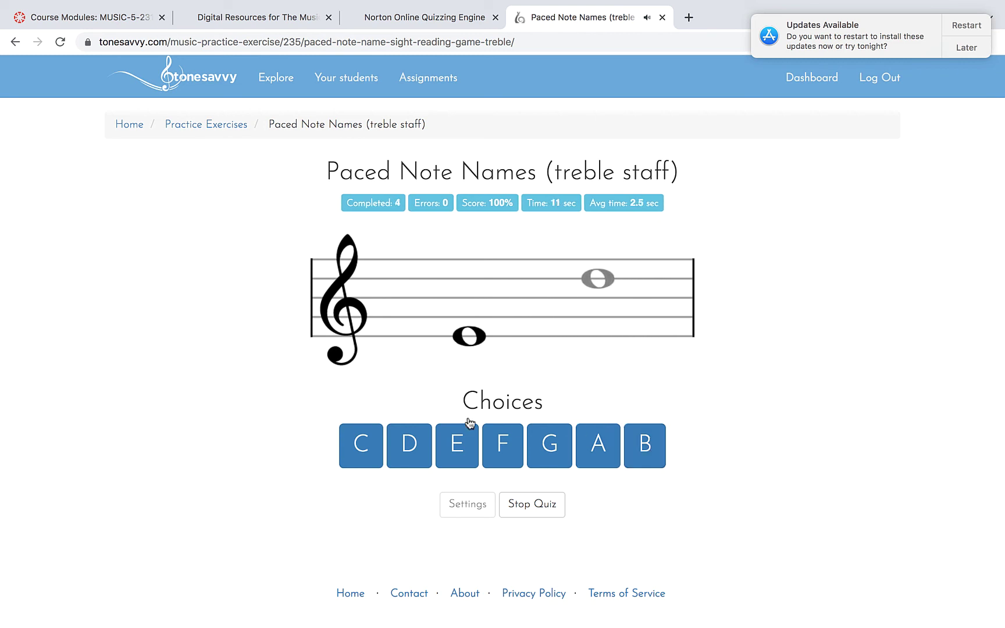
left_click(457, 443)
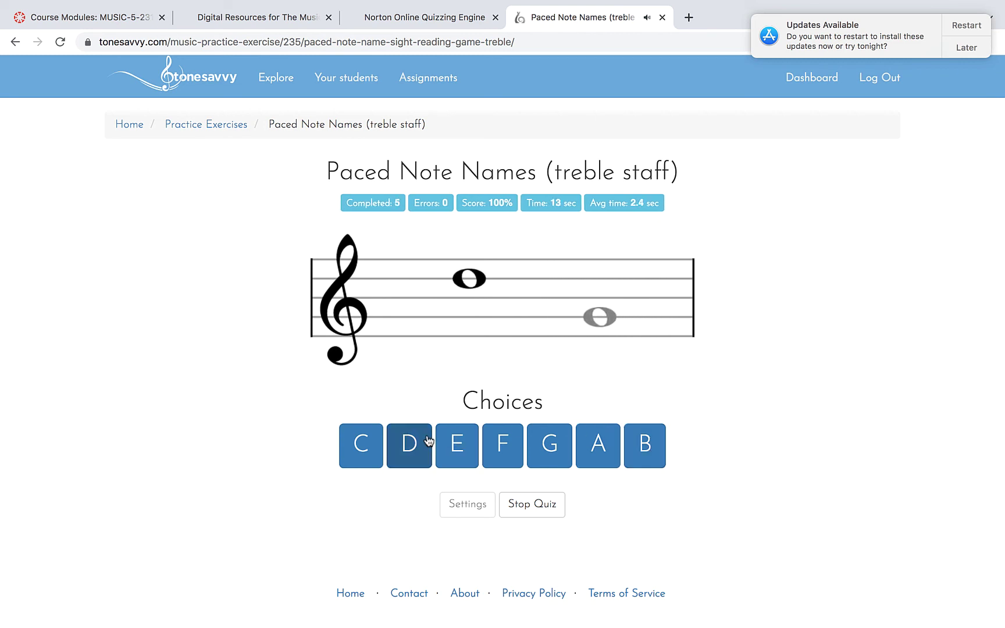
left_click(406, 455)
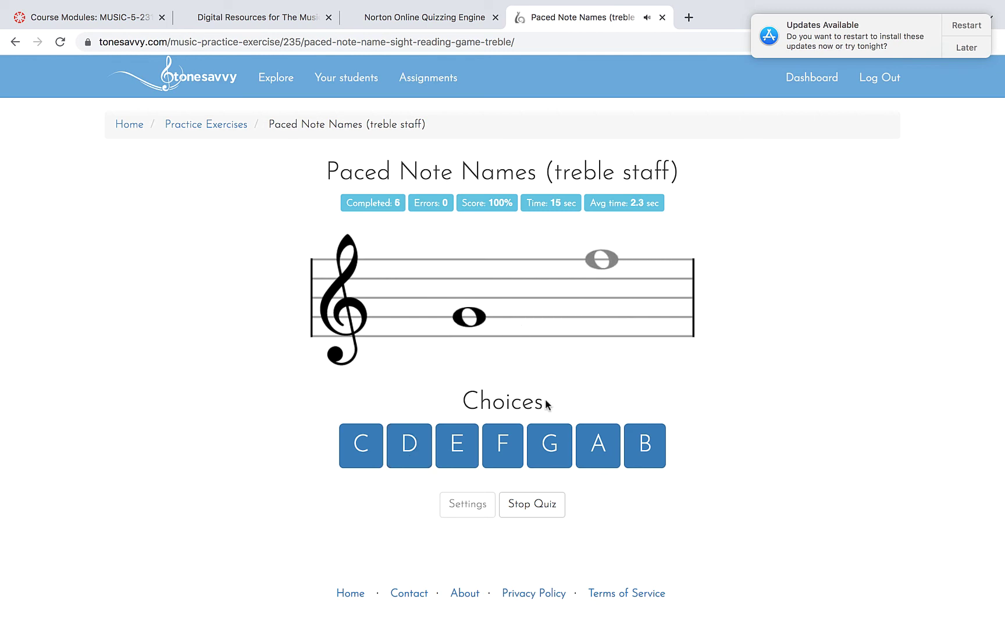
left_click(547, 446)
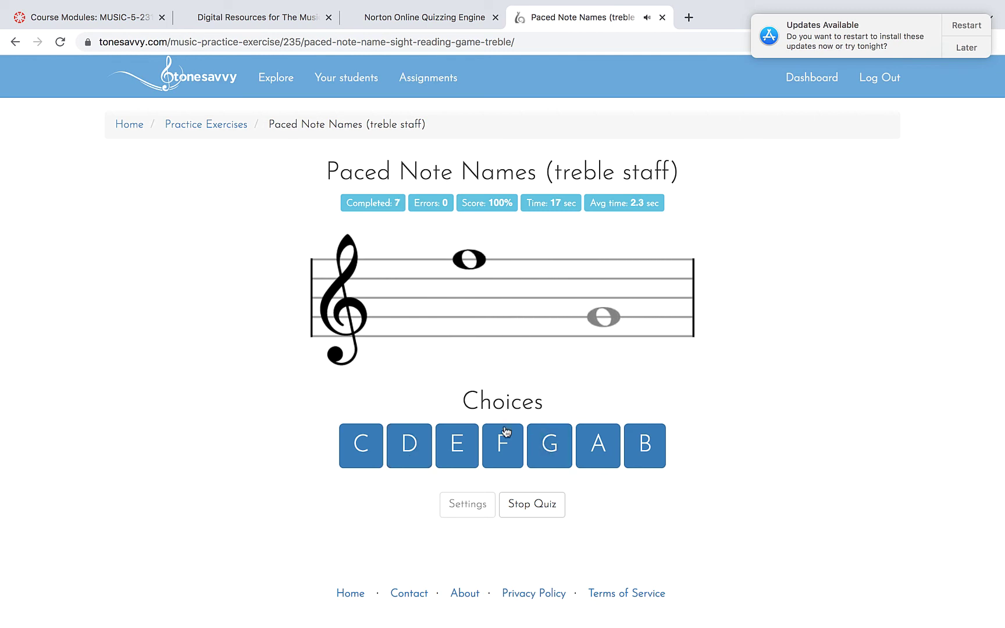
left_click(506, 446)
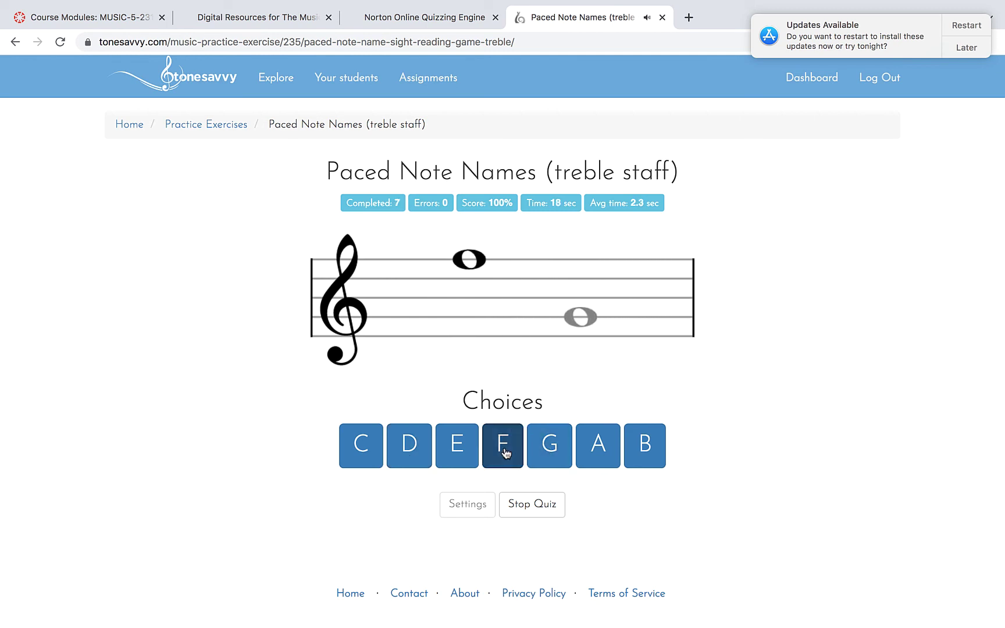
Answer the following paced treble notes as G, C, F, D and E, and stop the quiz.
left_click(548, 443)
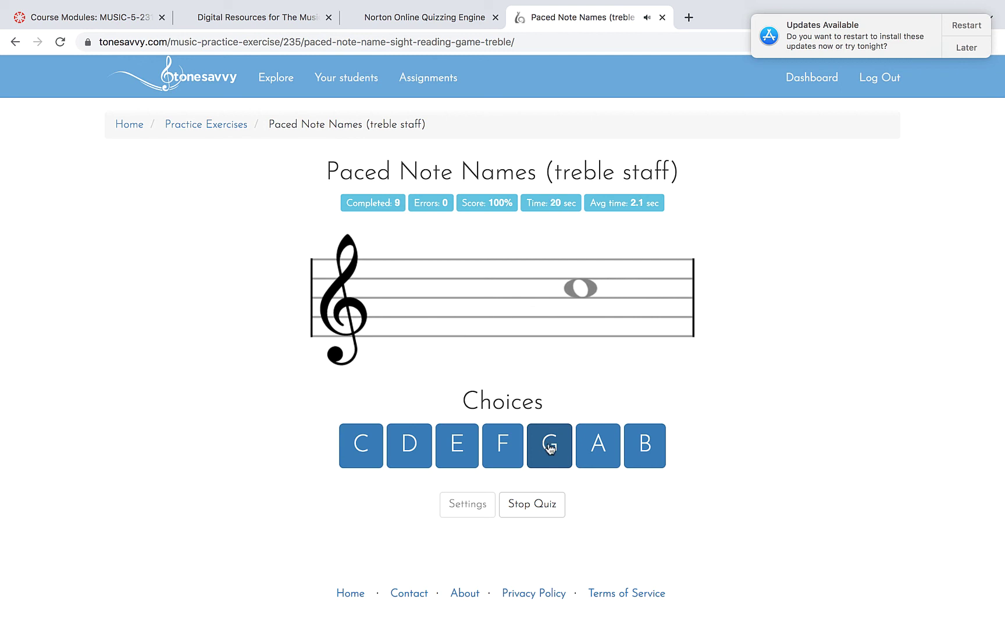
left_click(365, 448)
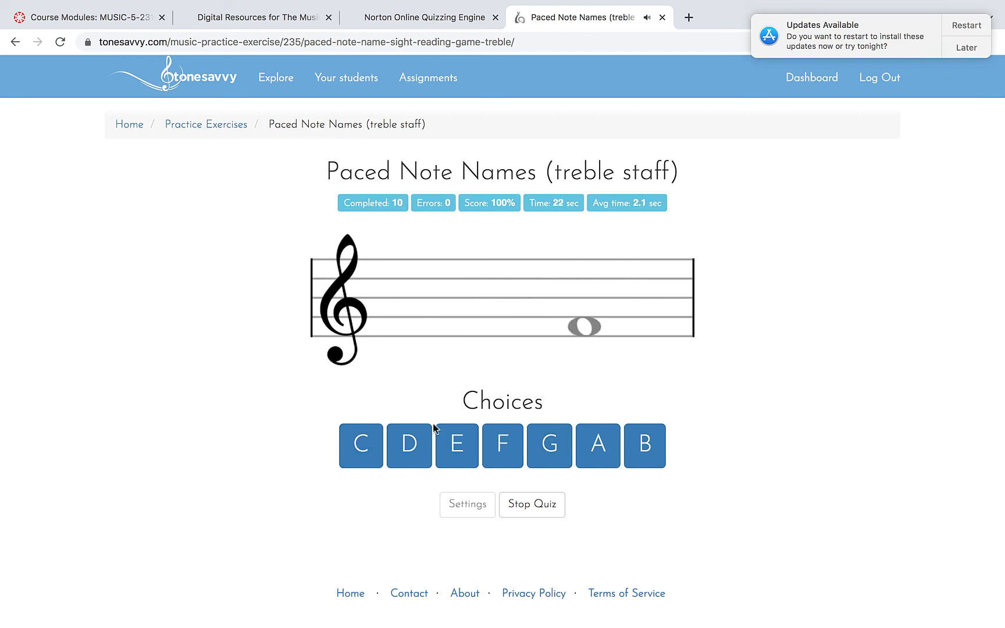
left_click(506, 449)
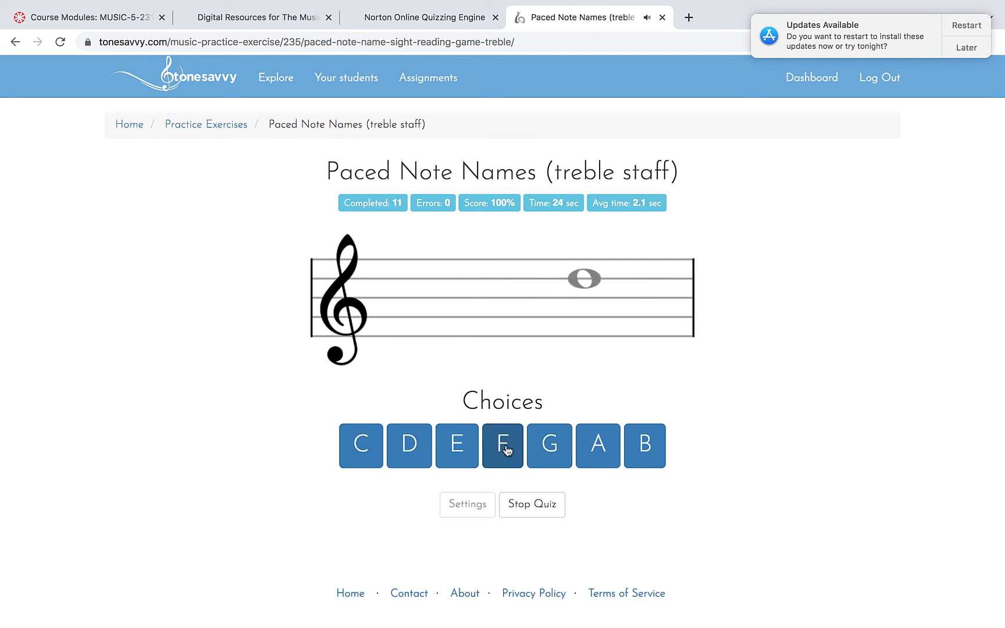
left_click(413, 450)
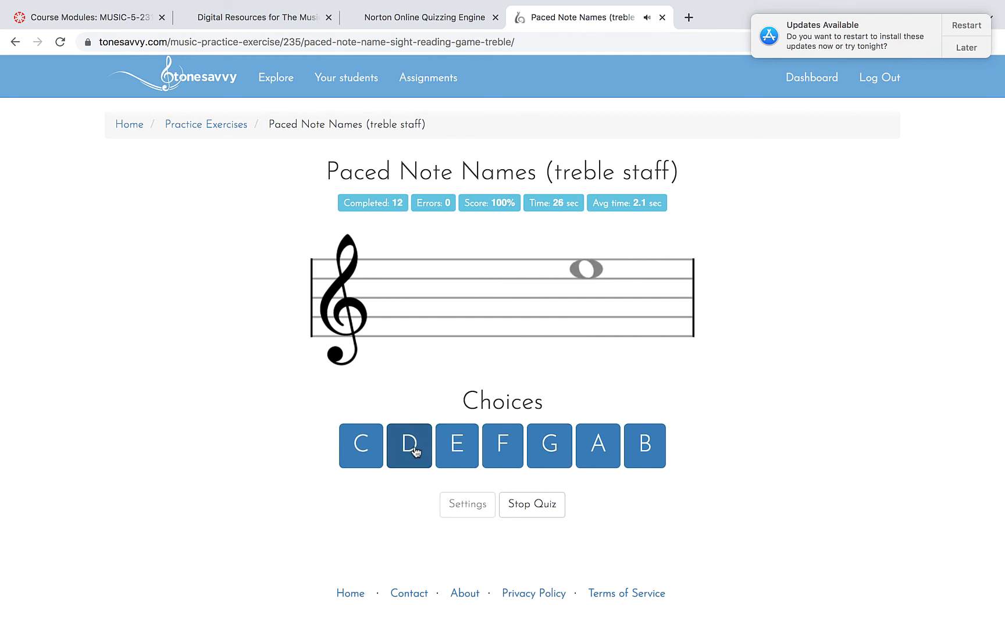
left_click(455, 447)
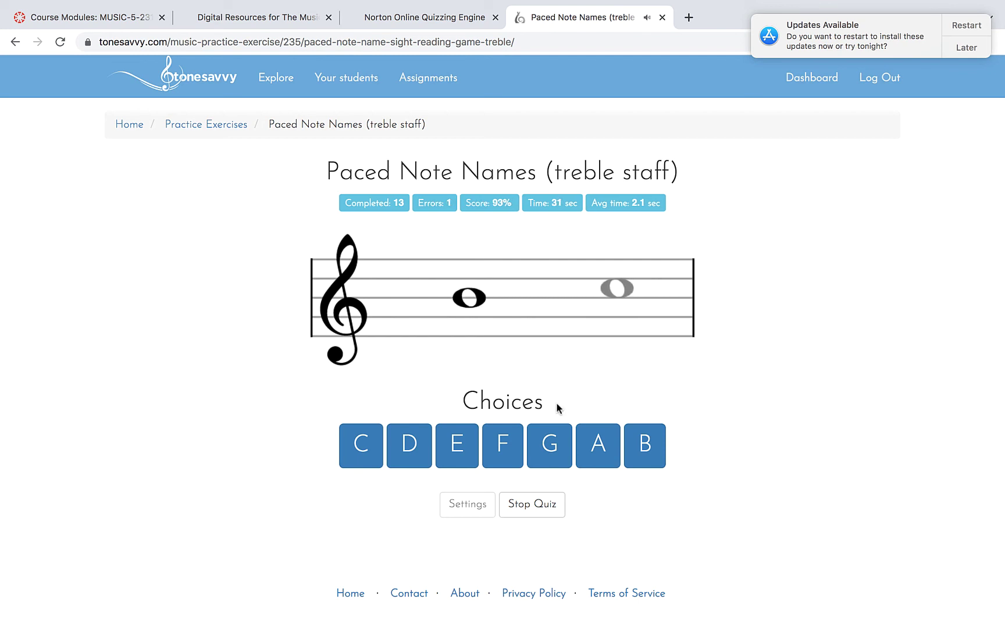
left_click(545, 506)
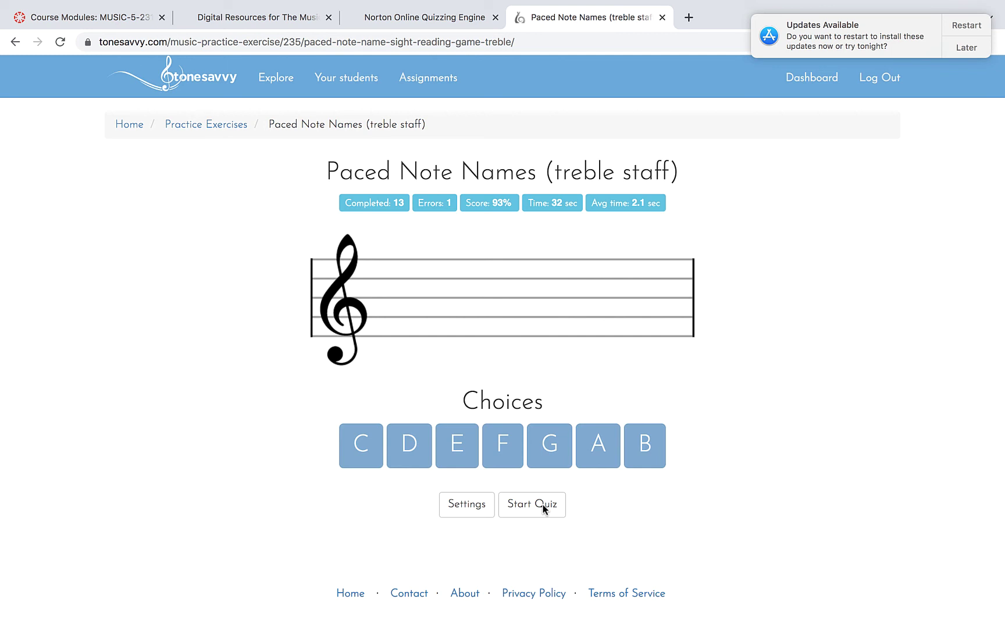
Restart the paced treble quiz and identify its first four notes as F, D, E and F.
left_click(543, 504)
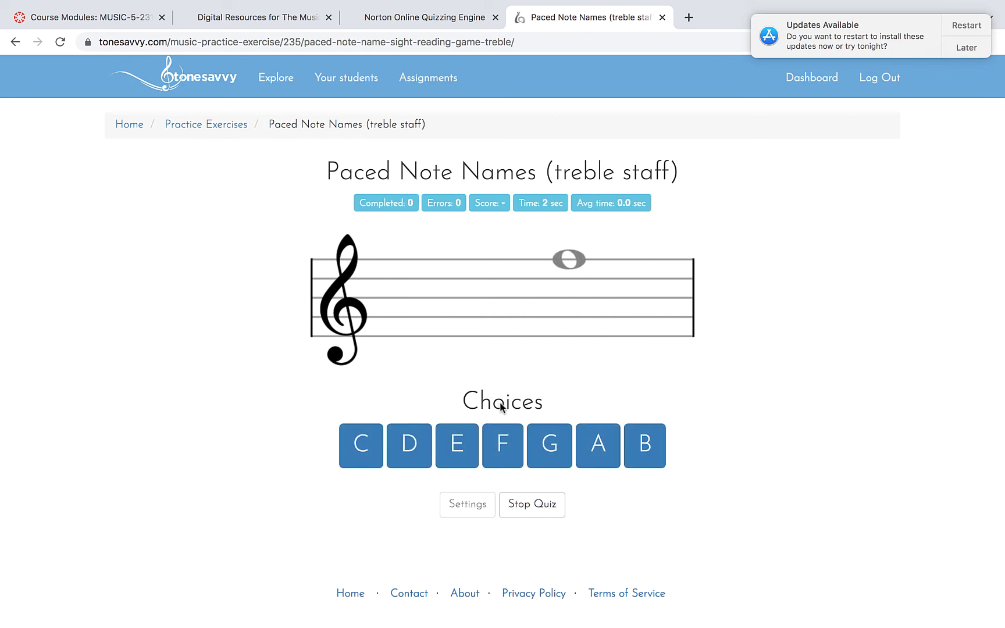
left_click(503, 444)
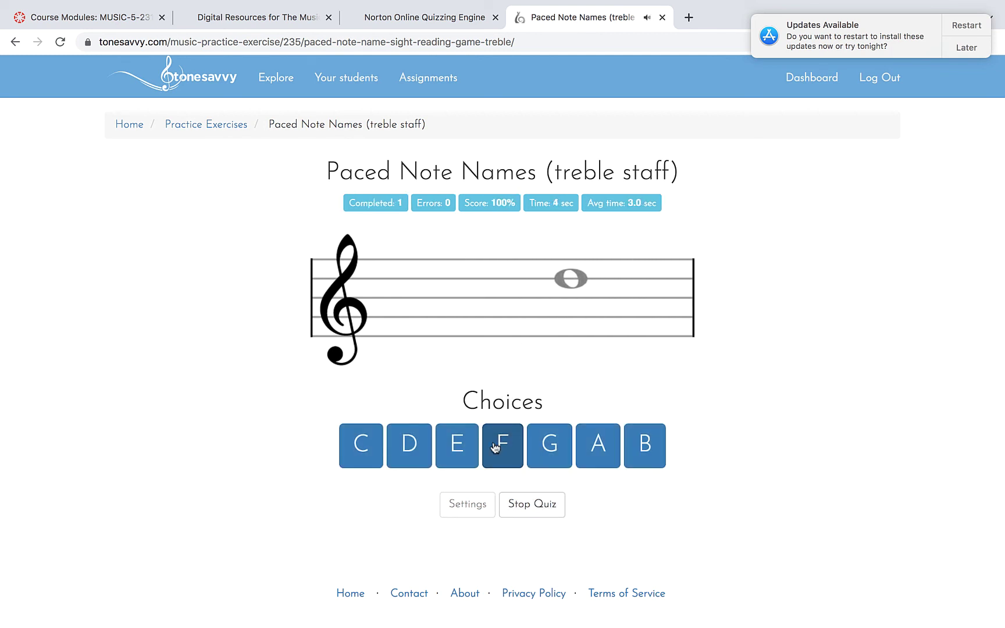
left_click(405, 455)
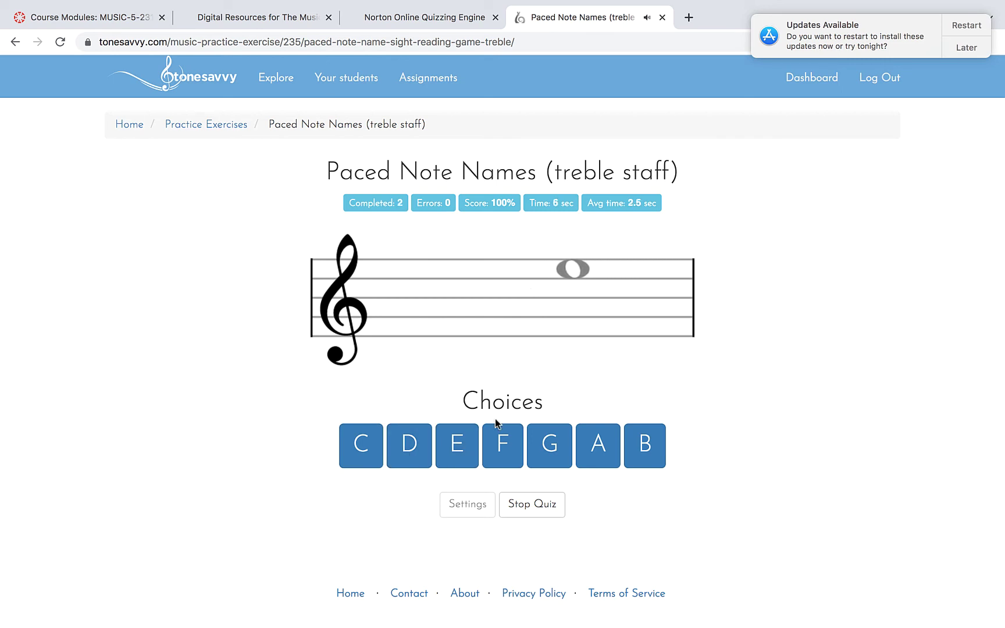
left_click(451, 449)
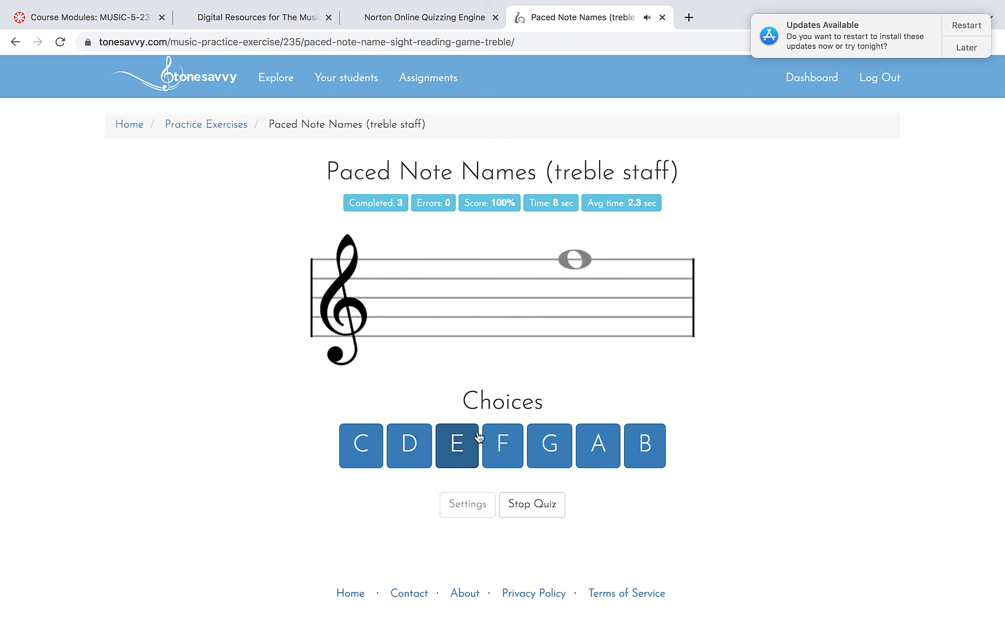
left_click(500, 445)
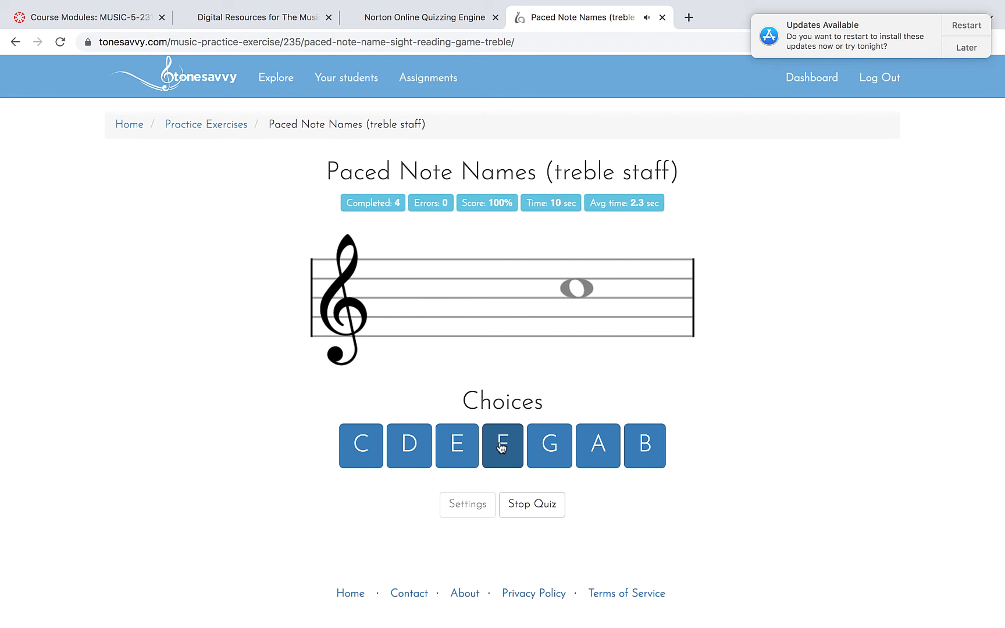
Identify the next four treble notes as C, E, A and E, and stop the quiz.
left_click(358, 452)
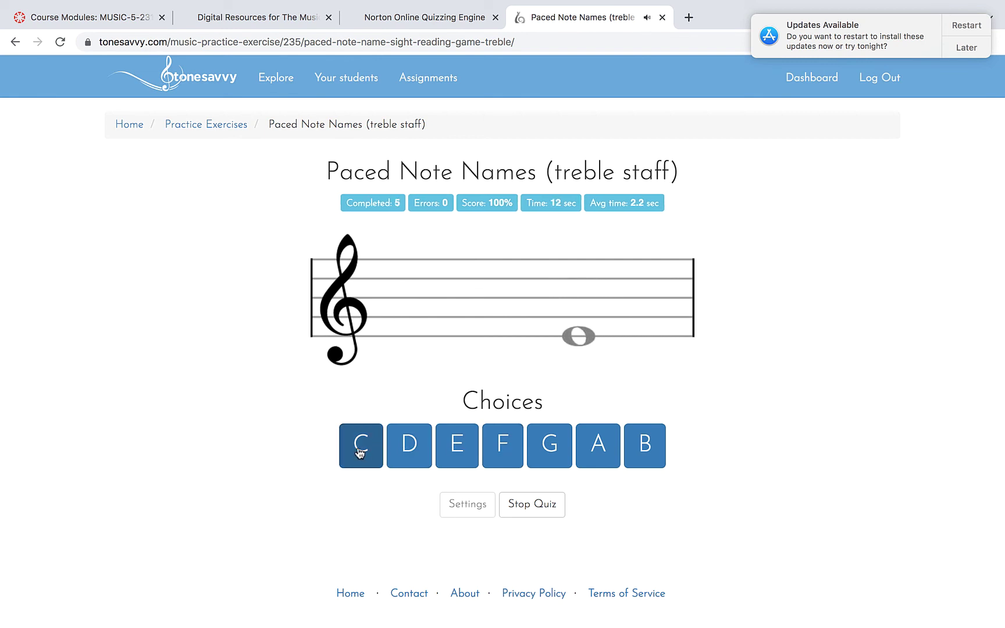
left_click(439, 445)
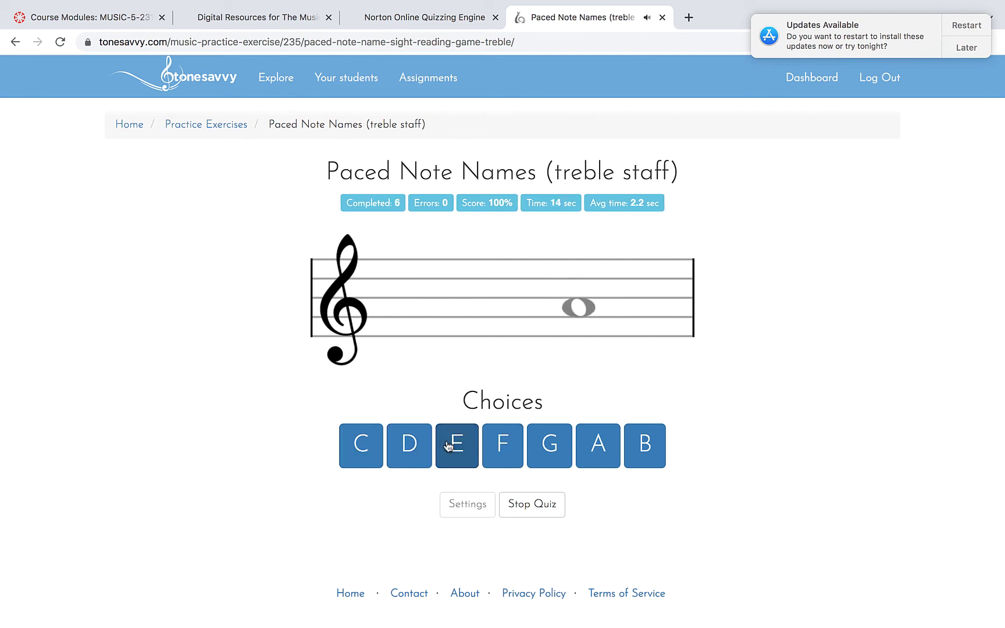
left_click(599, 452)
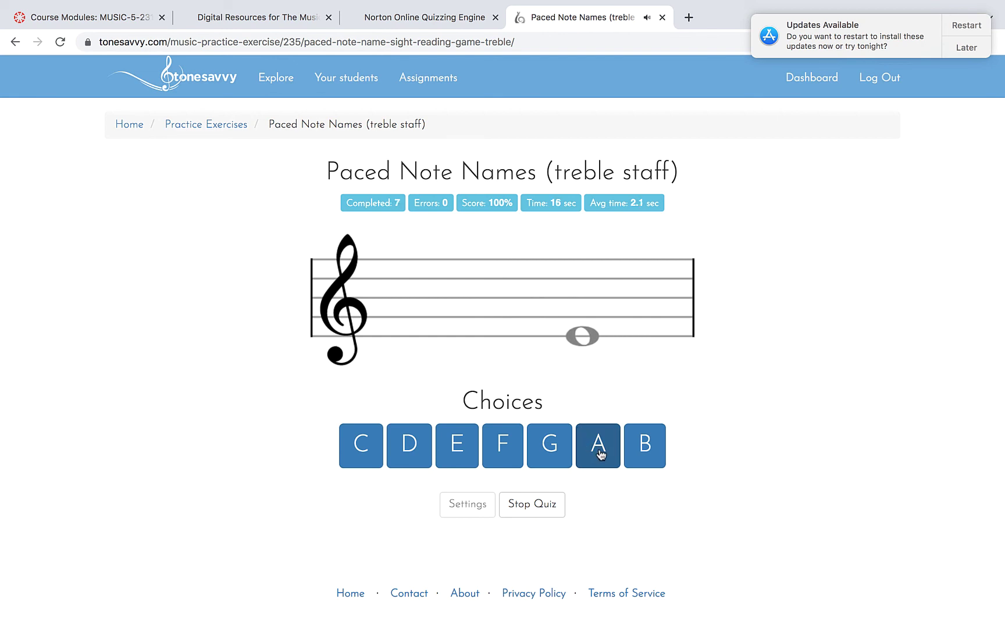
left_click(458, 454)
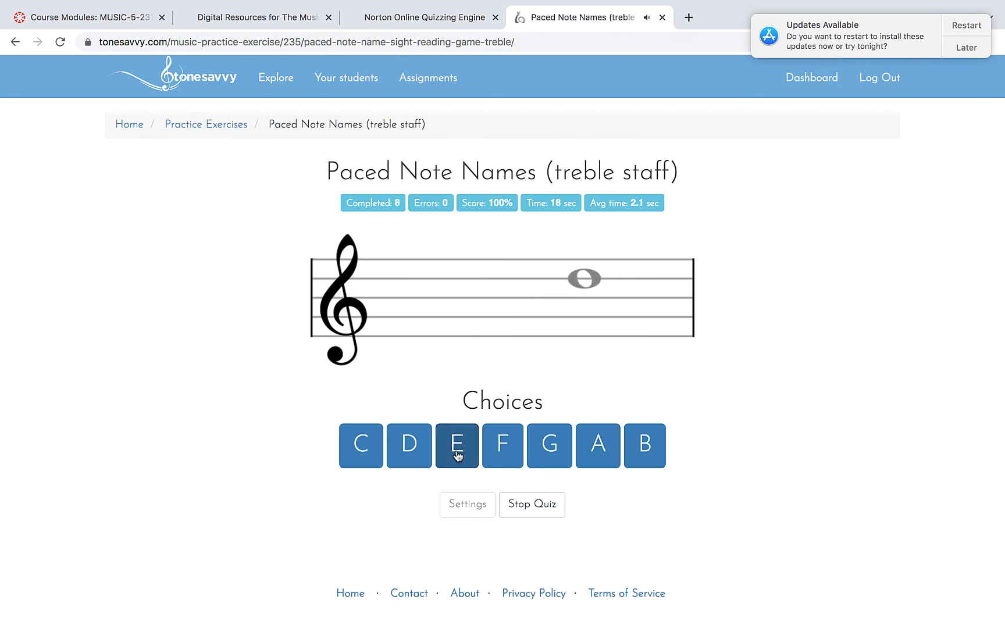
left_click(525, 507)
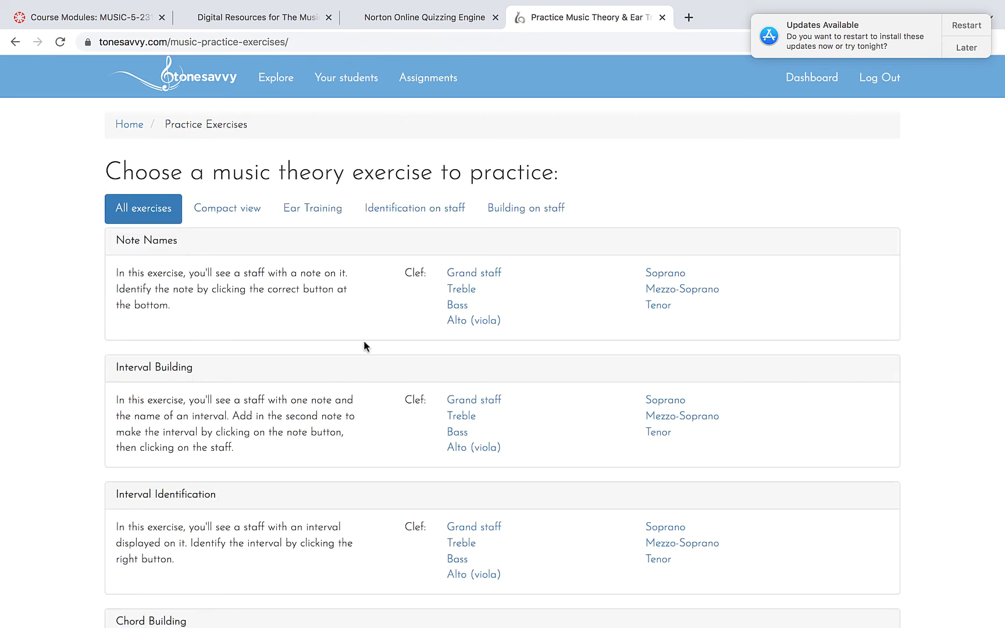
Open Paced Note Names for bass clef and start the quiz with ledger-line notes excluded.
scroll(413, 401, "down", 8)
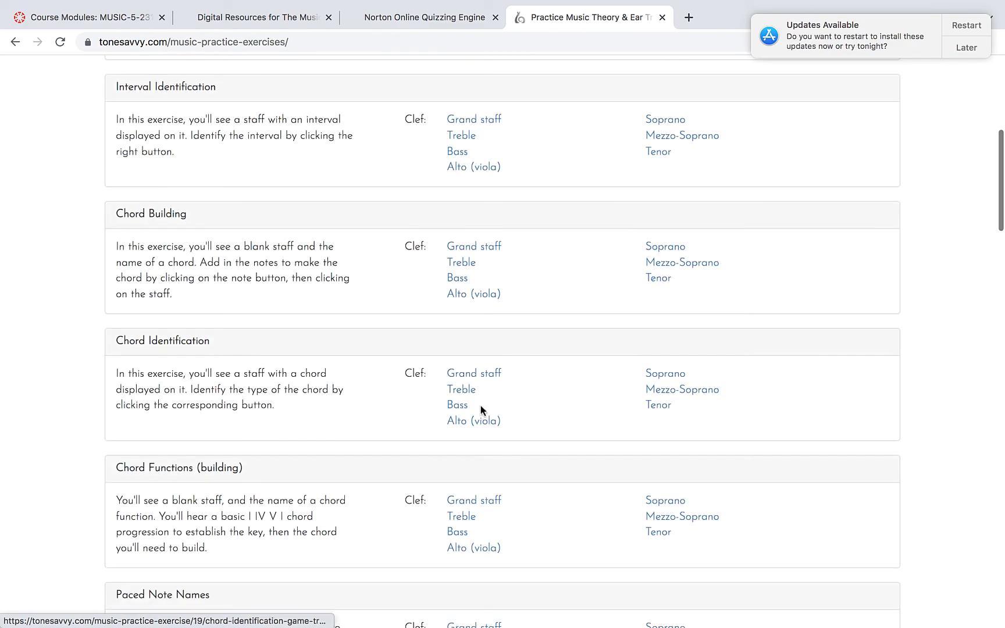
scroll(482, 413, "down", 5)
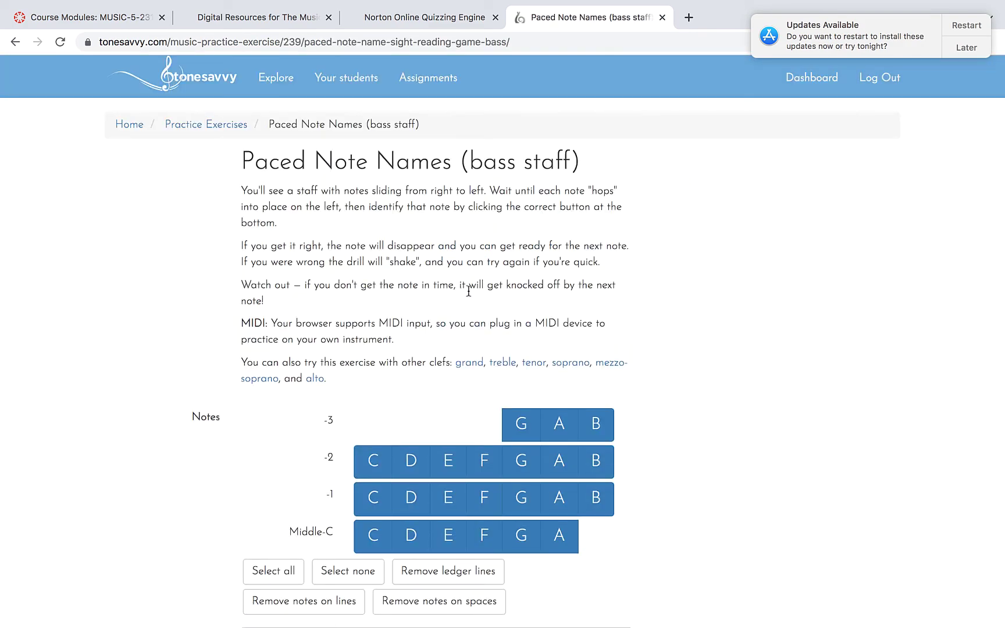
scroll(563, 351, "down", 5)
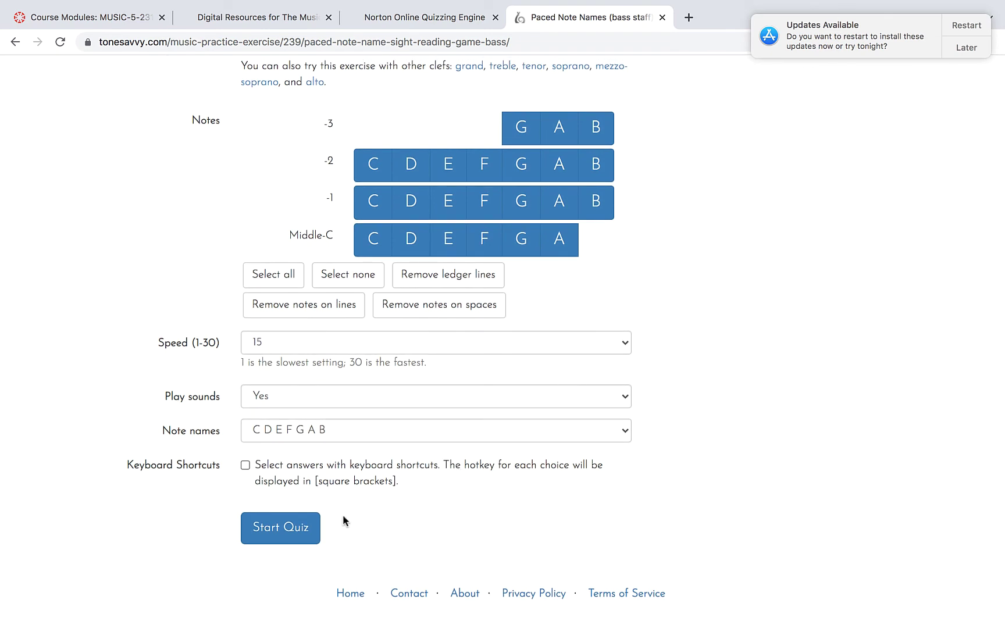
left_click(444, 281)
left_click(288, 538)
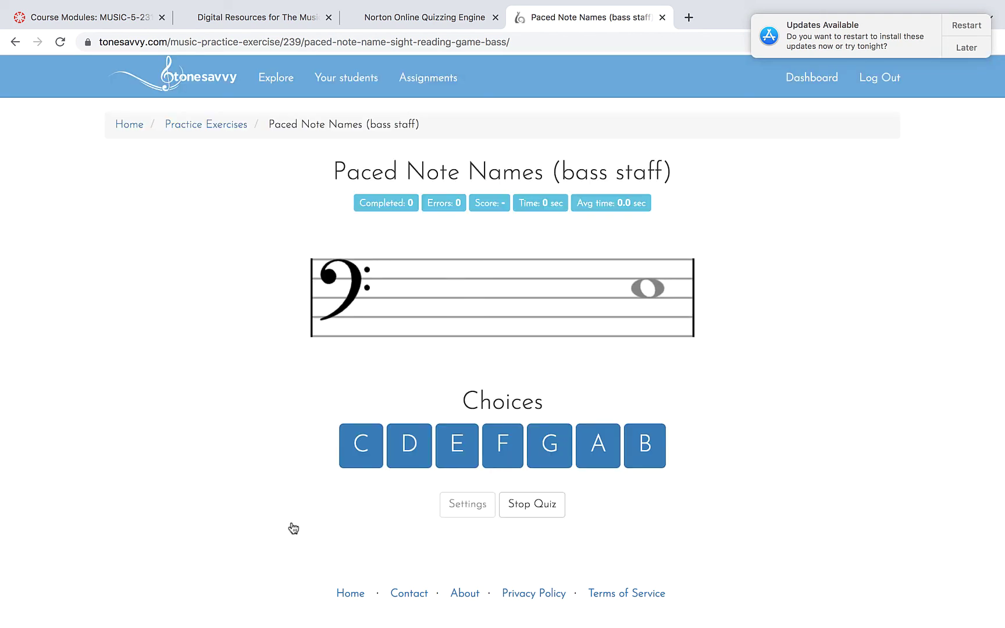
Identify the first five notes in the paced bass quiz as E, A, B, F and C.
left_click(463, 440)
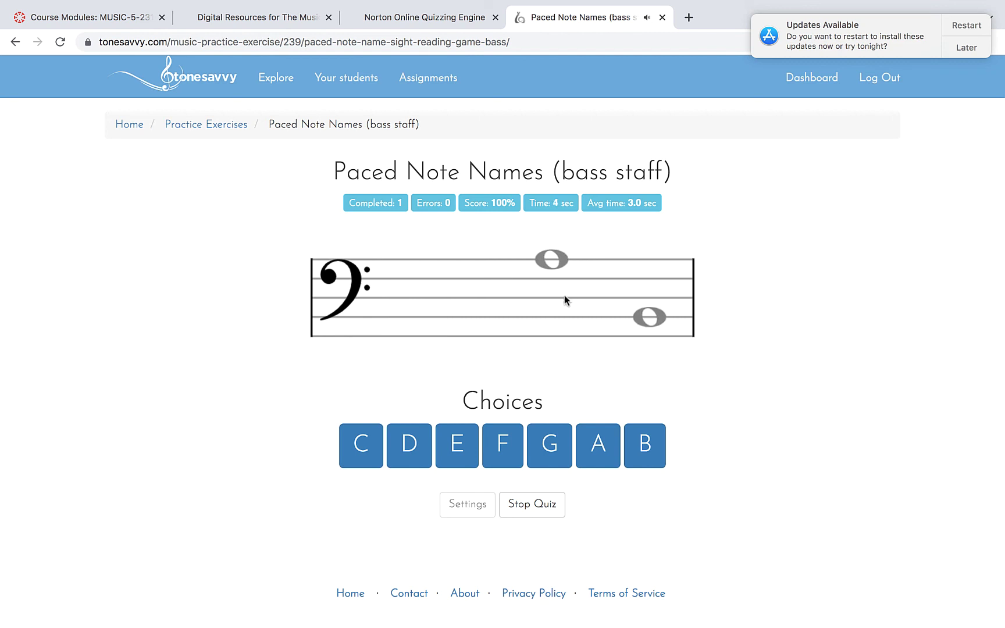
left_click(595, 442)
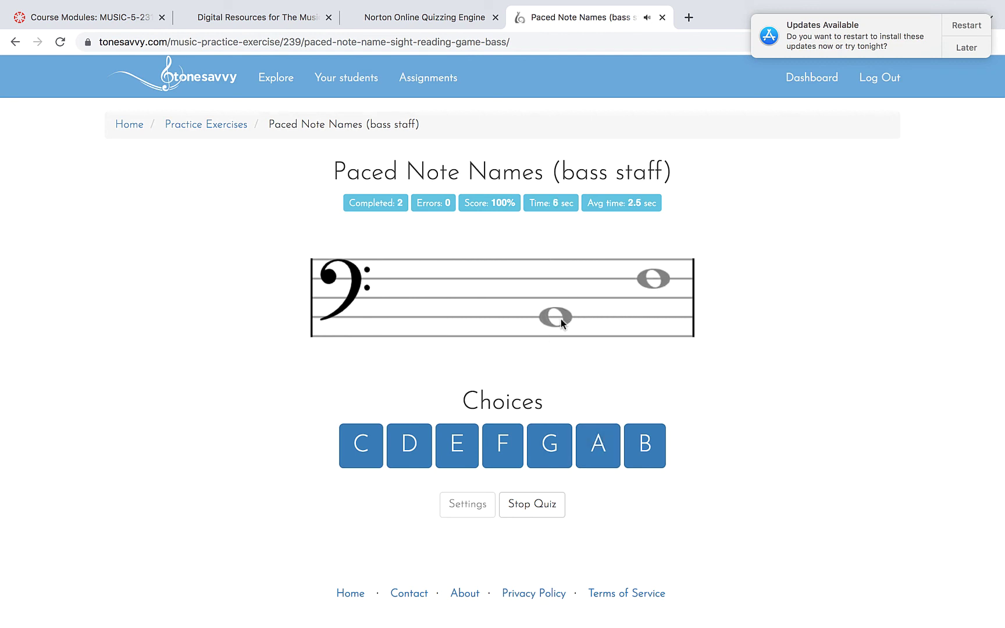
left_click(644, 440)
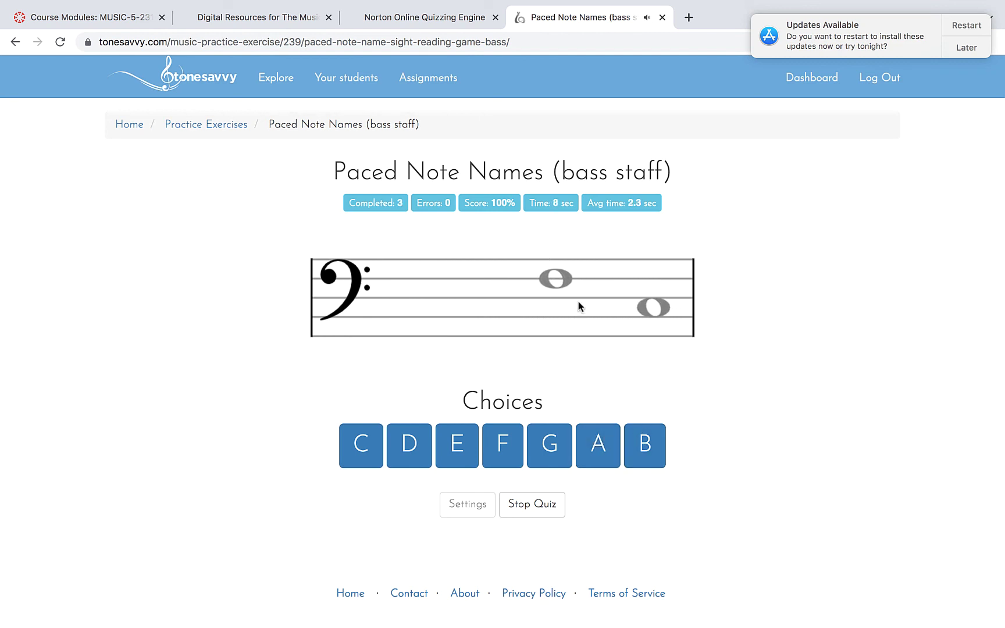
left_click(502, 444)
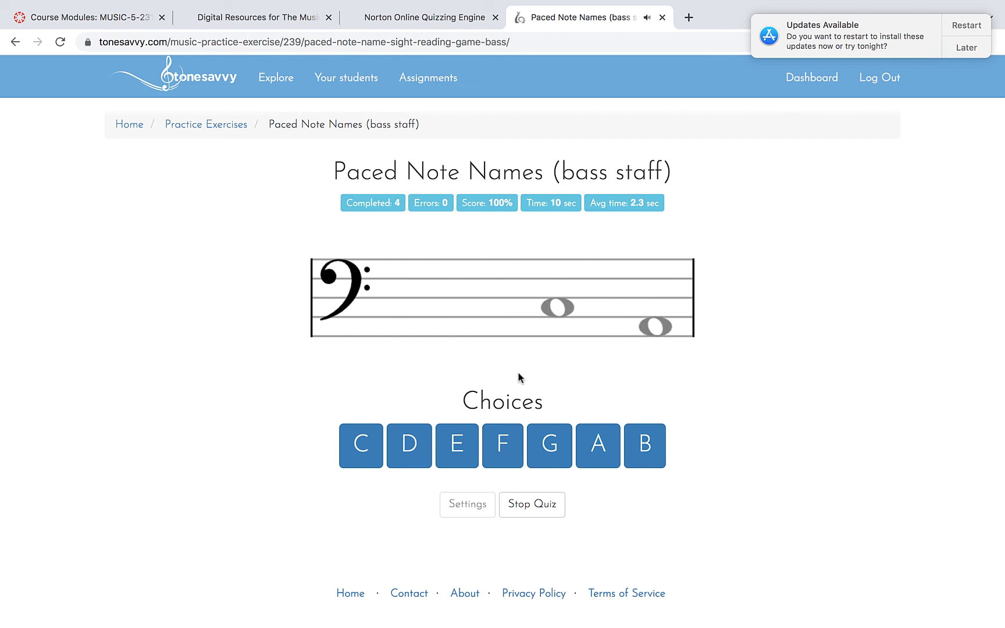
left_click(360, 446)
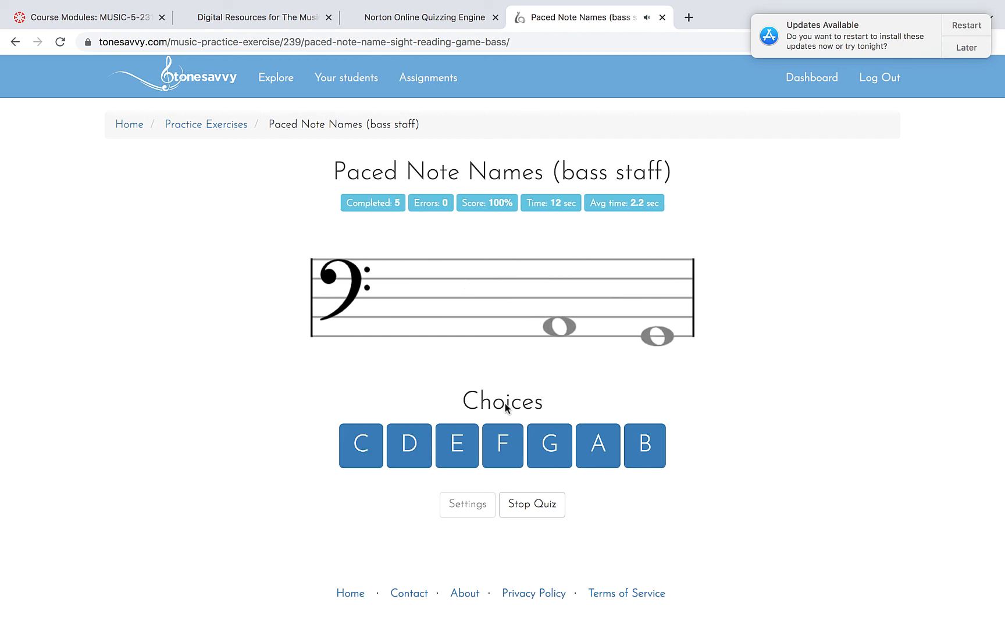
Identify the next five notes in the paced bass quiz as A, G, G, D and A.
left_click(601, 448)
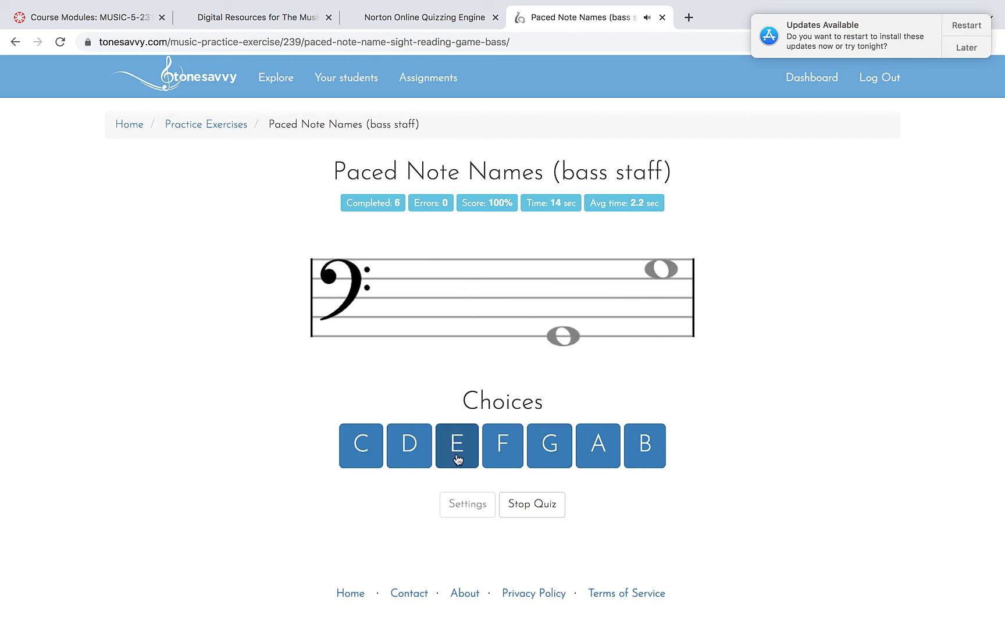
left_click(548, 447)
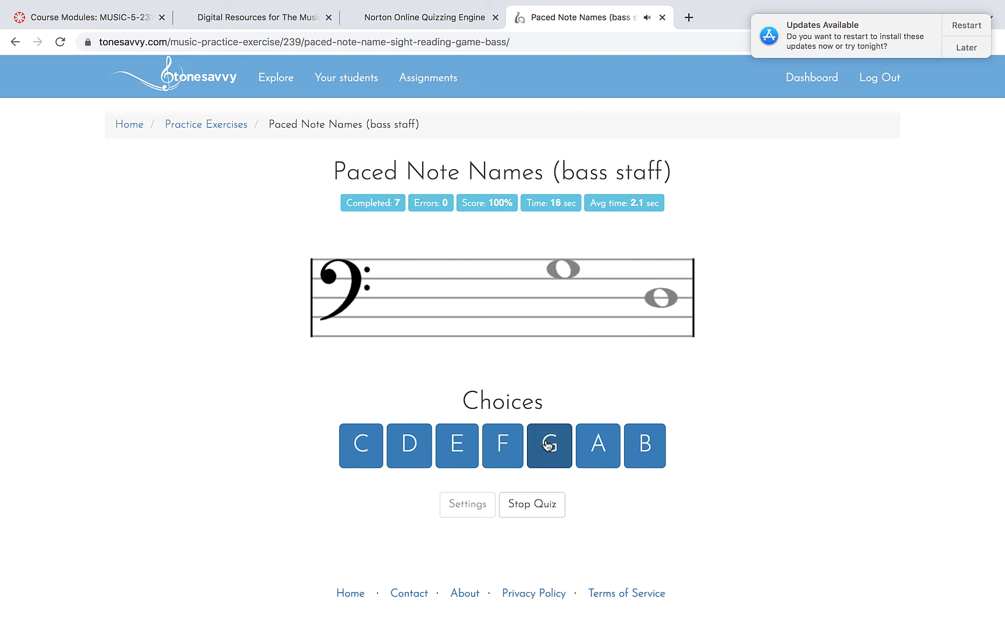
left_click(548, 446)
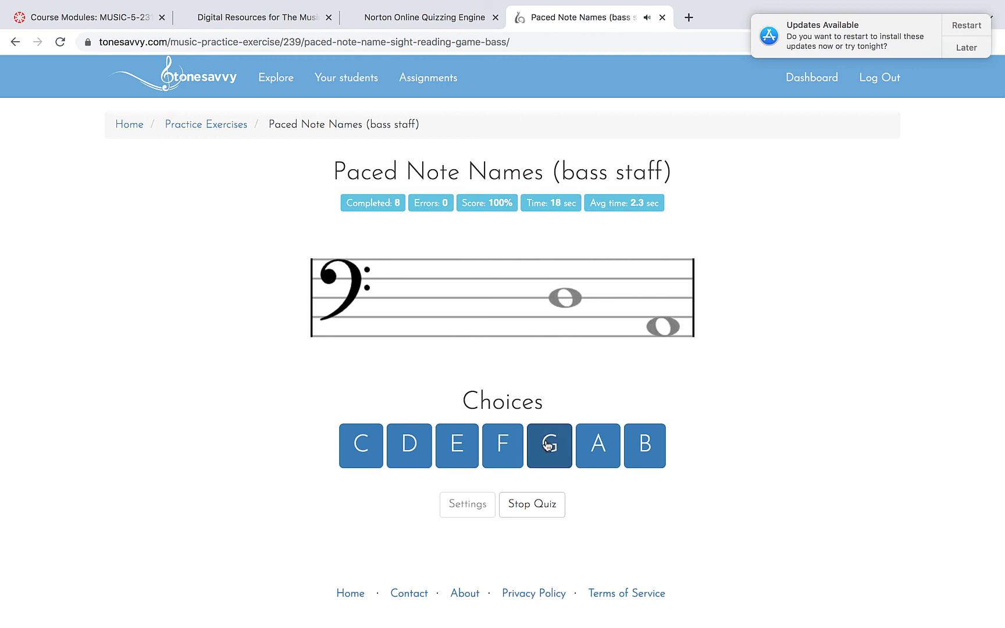
left_click(407, 443)
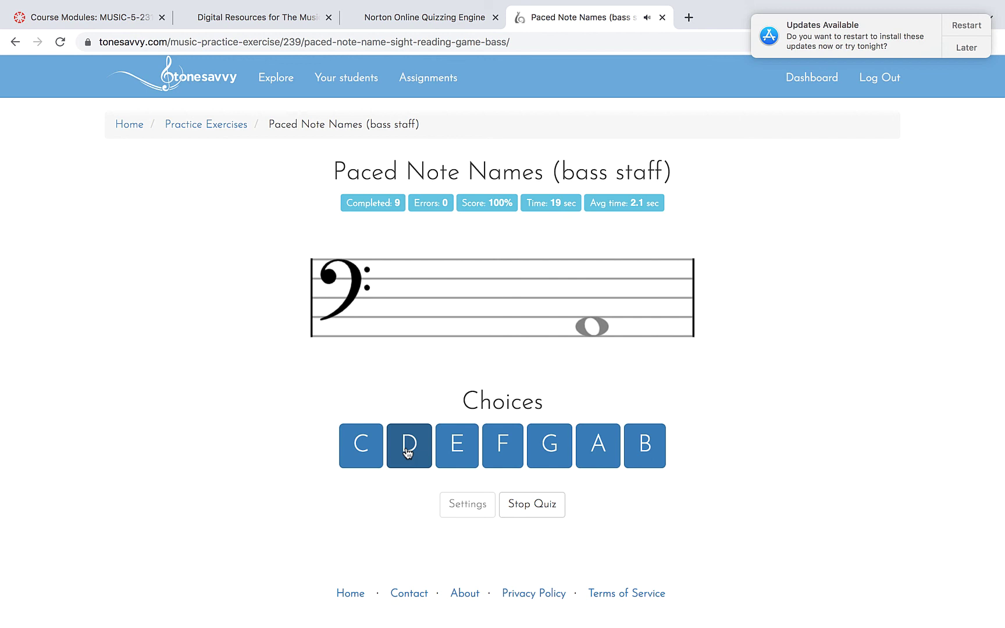
left_click(591, 457)
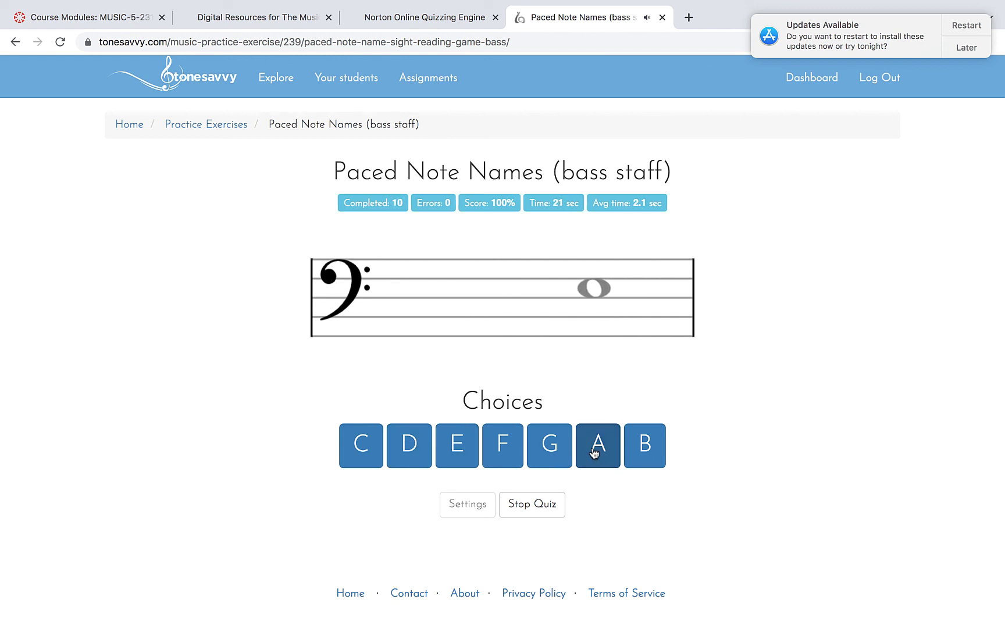
Stop the current bass quiz and reopen Paced Note Names for bass clef from the practice exercises.
left_click(515, 509)
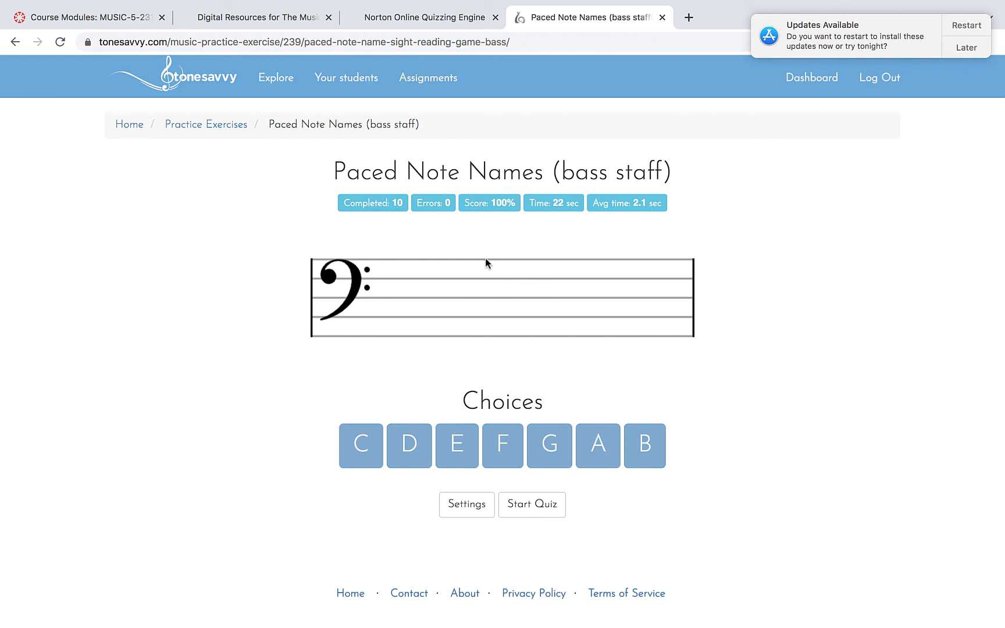
left_click(225, 126)
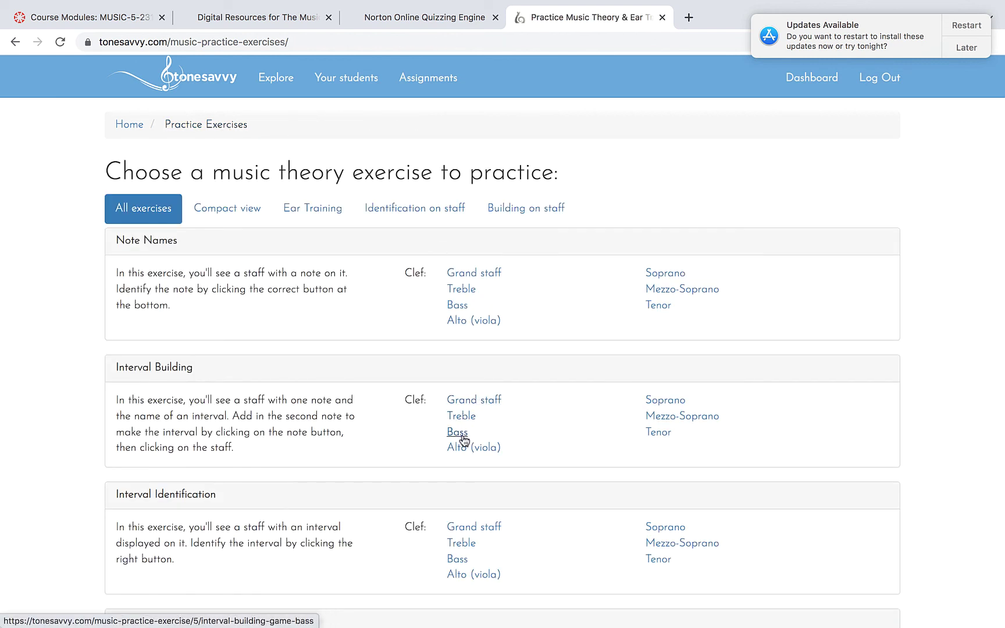
scroll(492, 407, "down", 5)
scroll(490, 406, "down", 8)
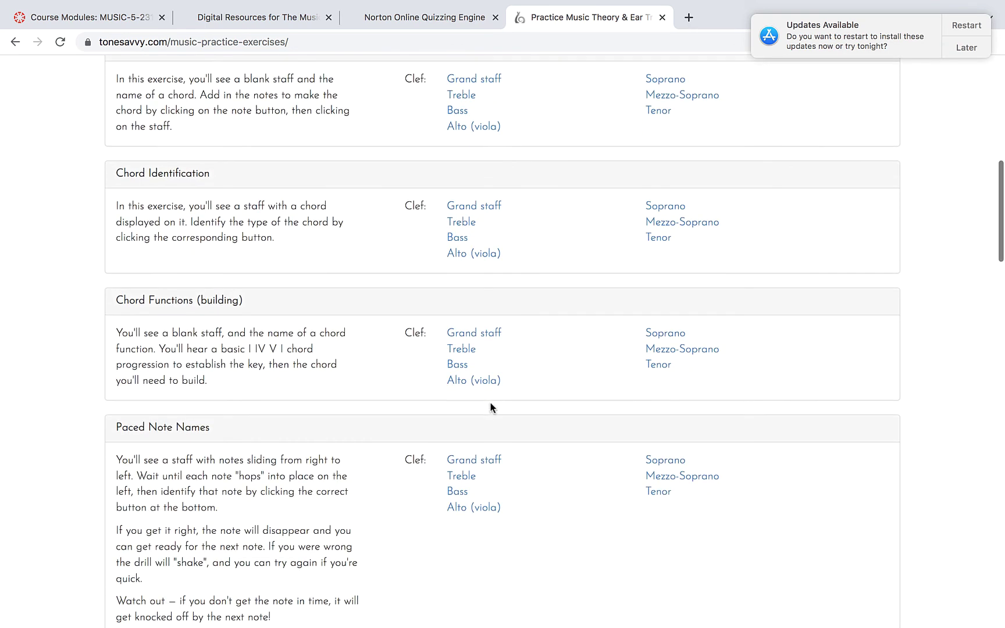
left_click(458, 417)
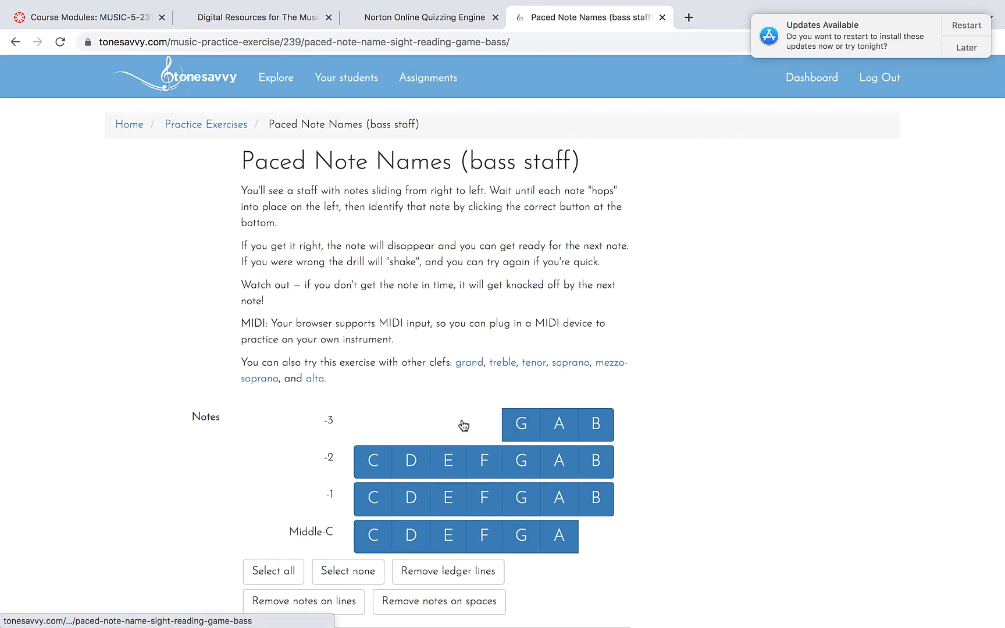
Exclude ledger-line notes, set the speed to 3 and start the paced bass quiz.
scroll(436, 431, "down", 5)
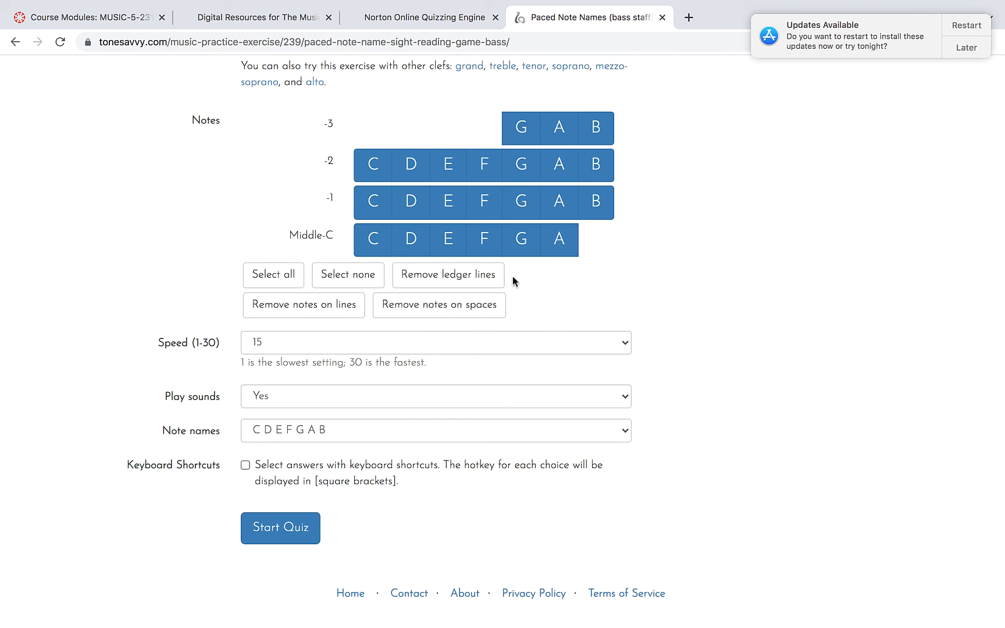
left_click(471, 278)
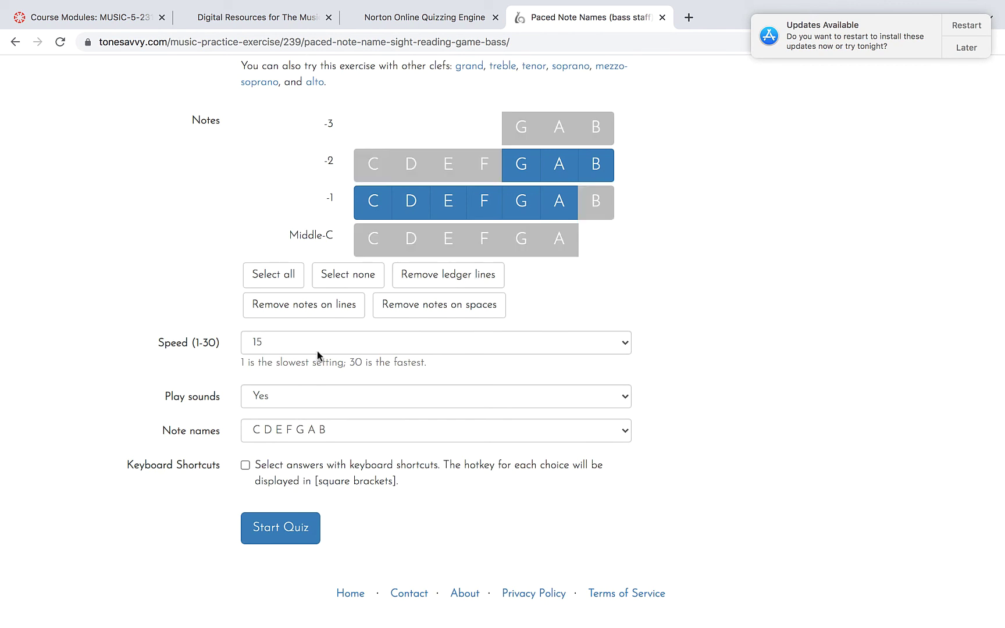
left_click(624, 348)
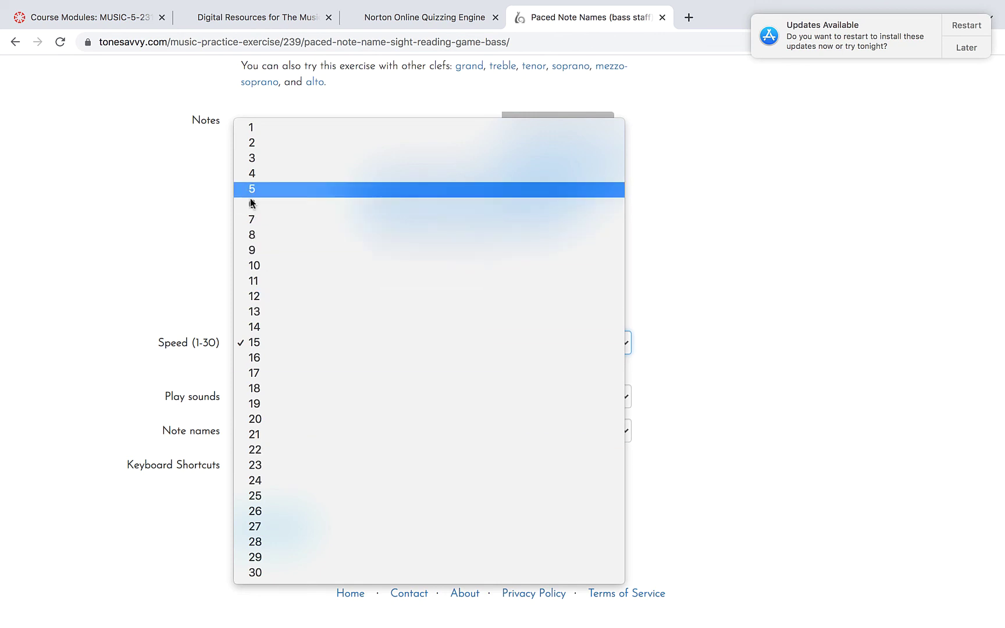
key("Escape")
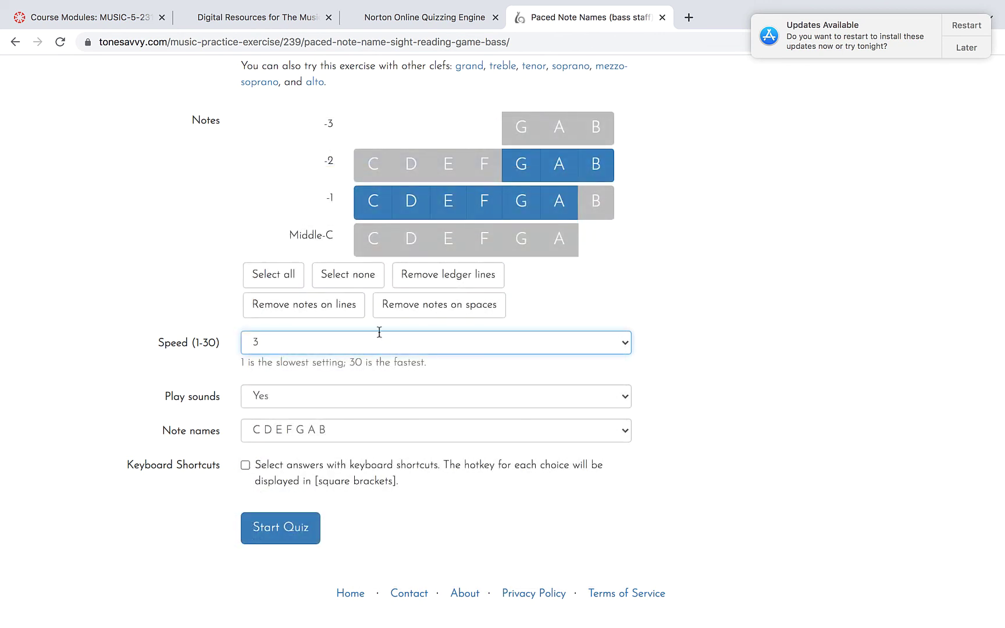
left_click(281, 537)
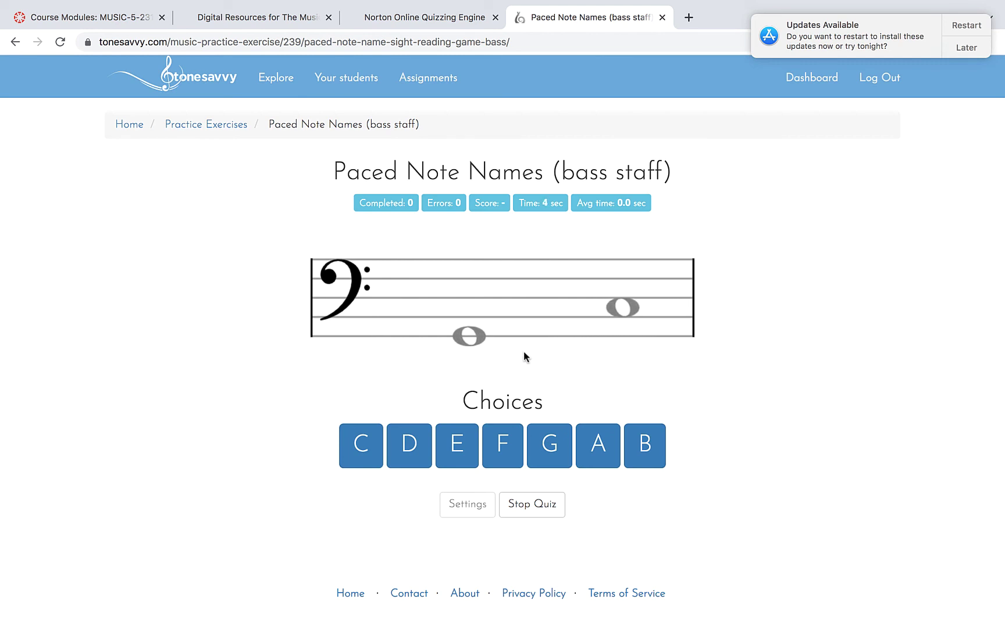
Identify the first two slow-paced bass notes as G and C, and stop the quiz.
left_click(548, 446)
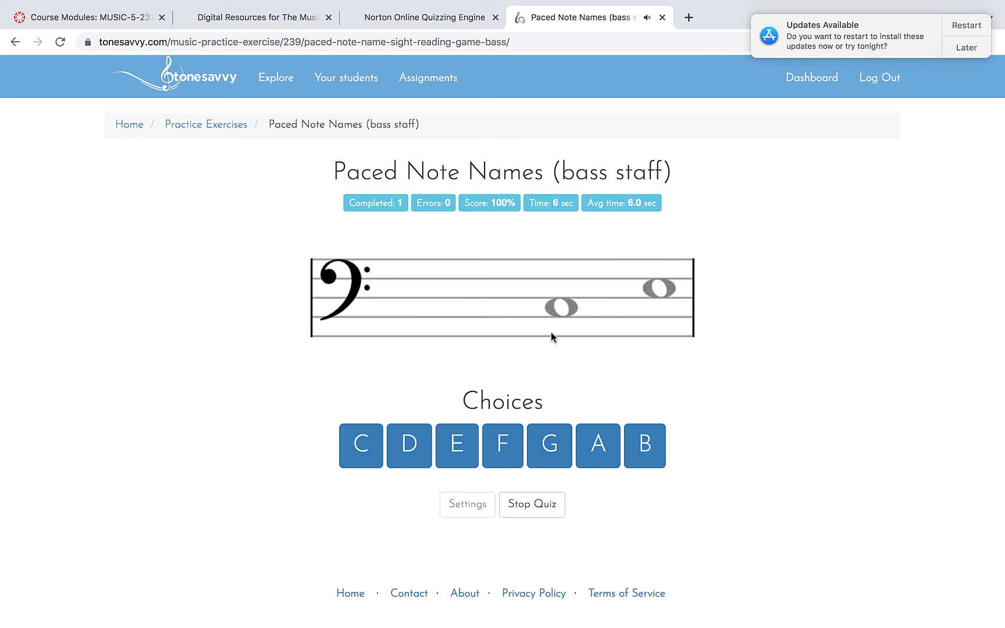
left_click(380, 449)
left_click(546, 510)
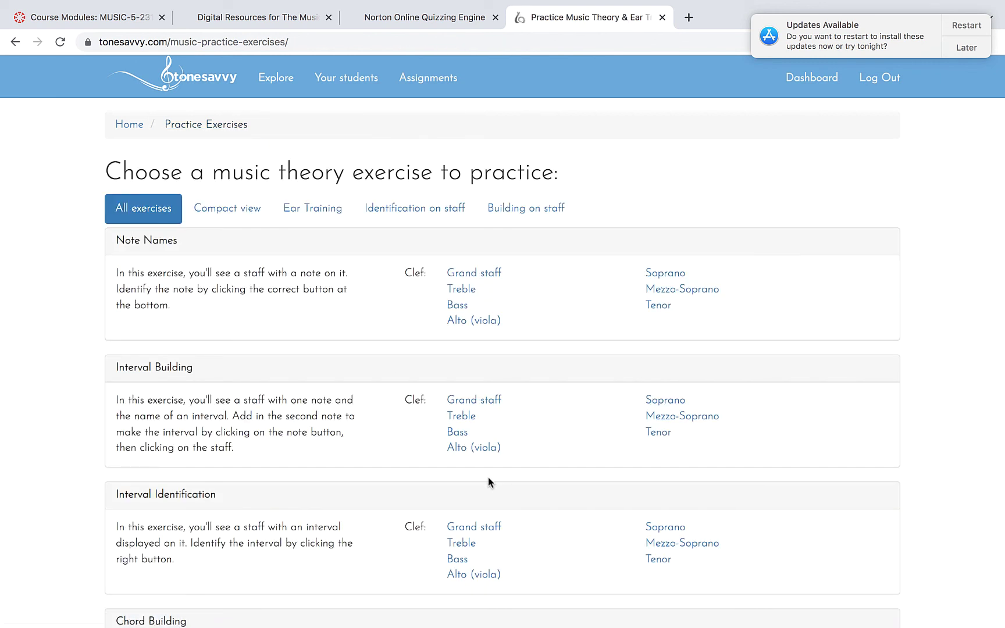
Find the Rhythm Performance exercise in the practice exercise list and open its treble version.
scroll(485, 425, "down", 15)
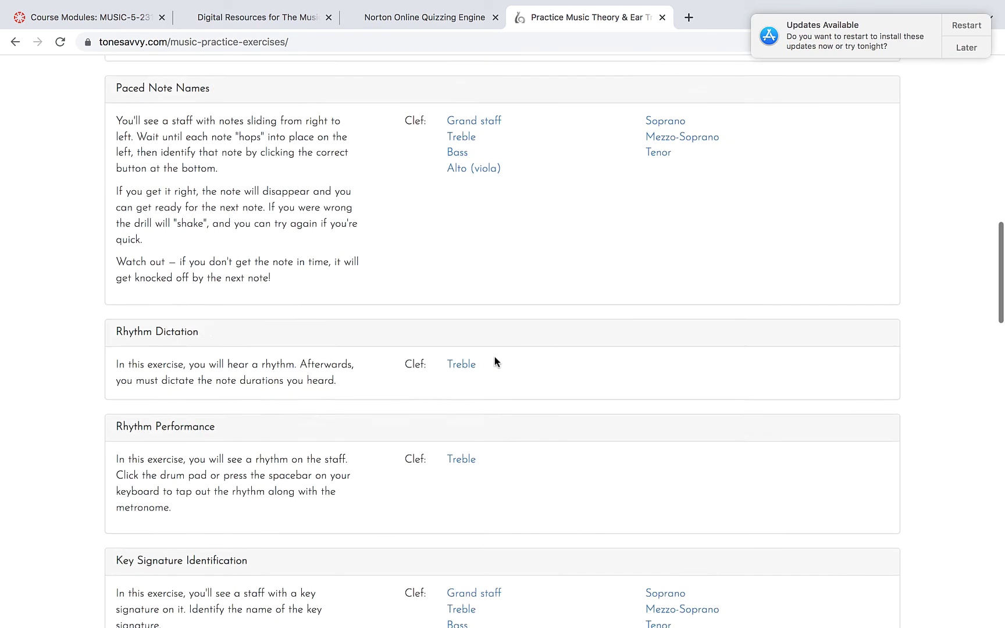
scroll(494, 356, "down", 5)
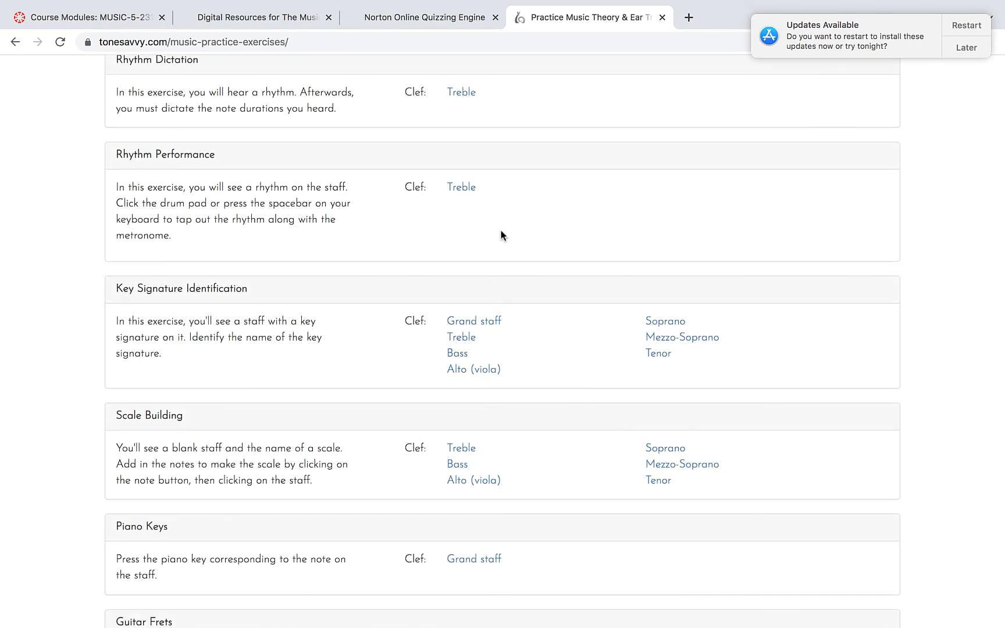
scroll(480, 329, "up", 2)
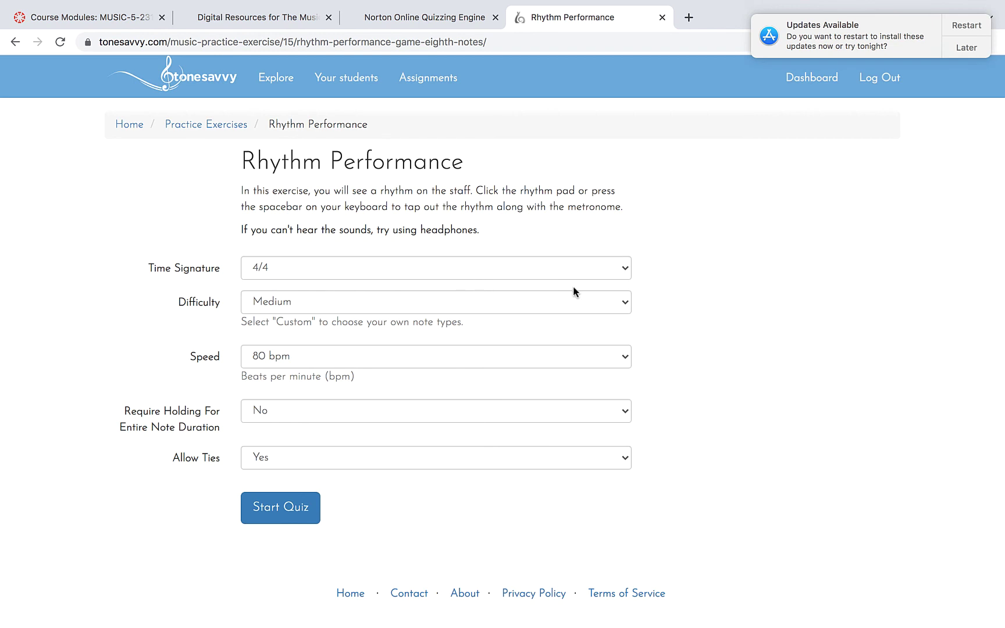
Set the Rhythm Performance difficulty to Custom, keeping the preselected note types, and set Allow Ties to No.
left_click(626, 302)
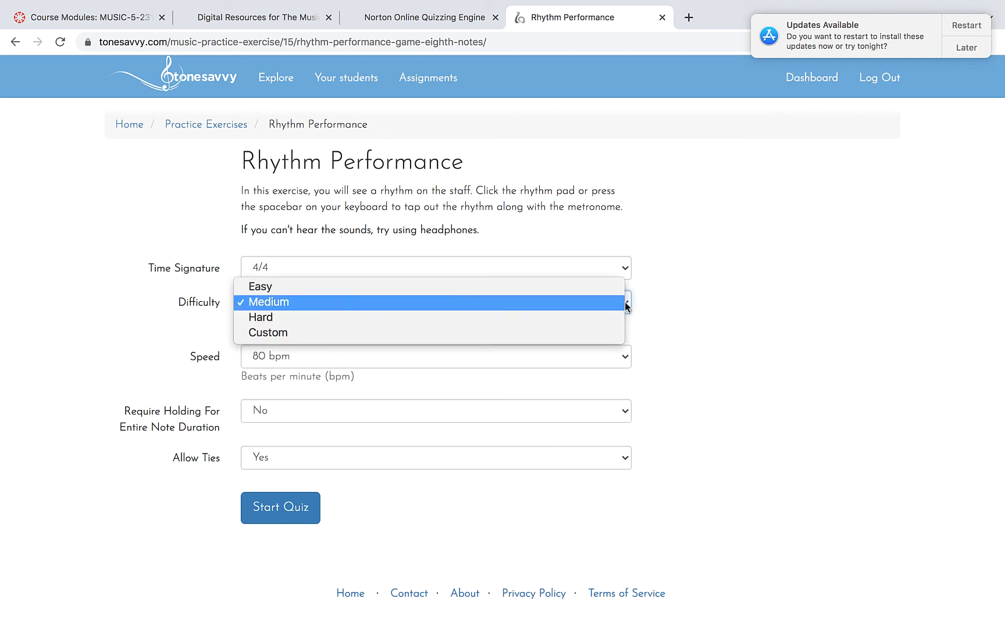
left_click(283, 334)
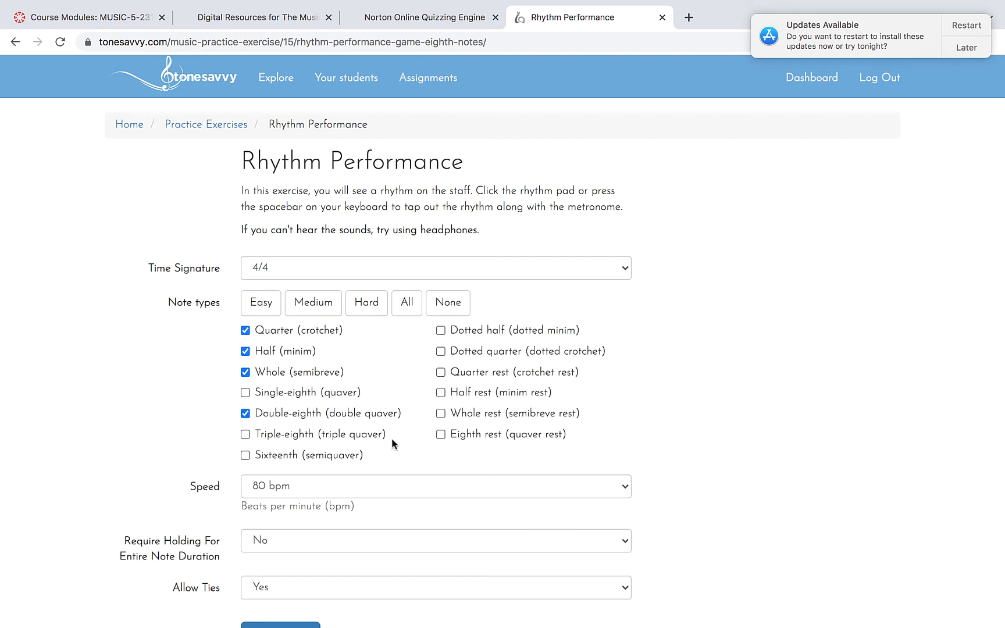
scroll(399, 448, "down", 3)
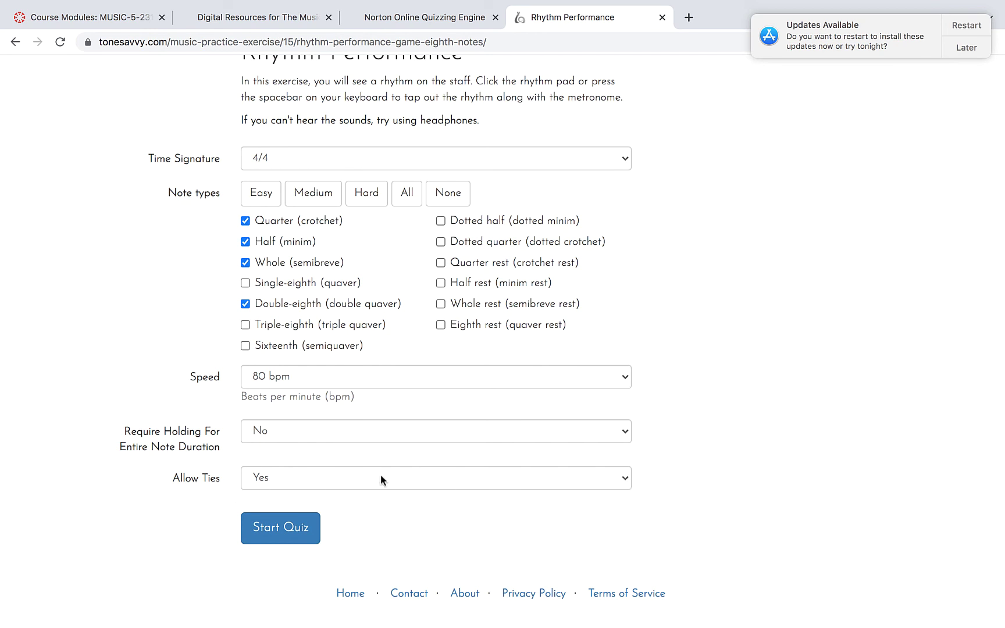
left_click(623, 482)
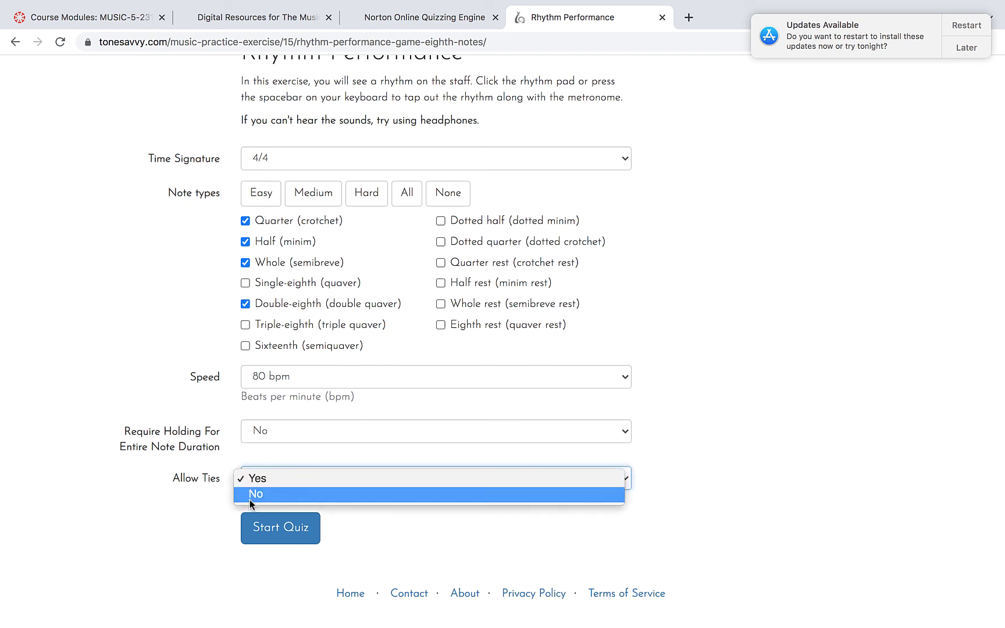
left_click(254, 496)
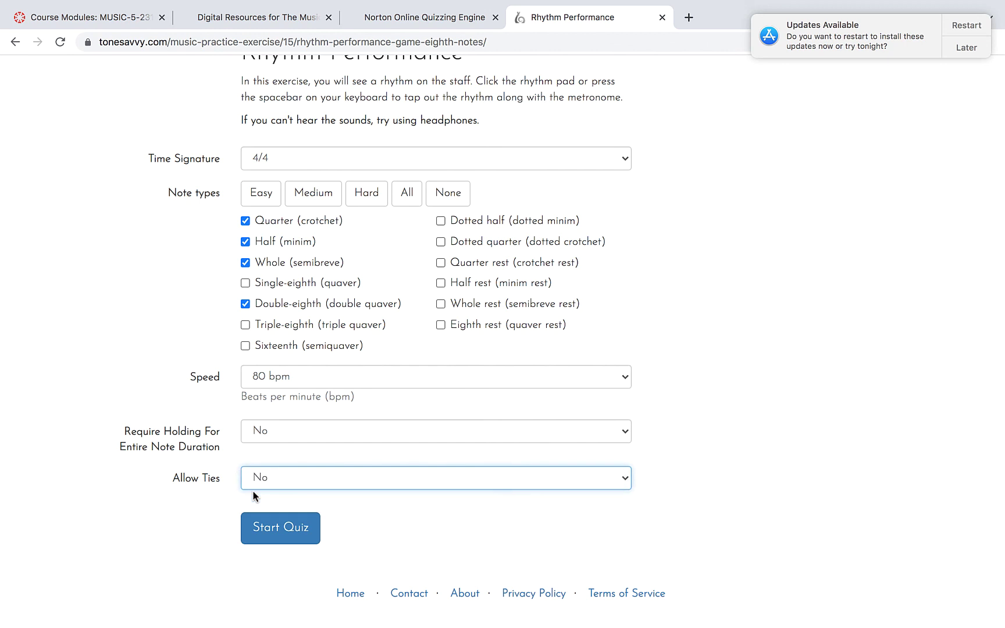
Start the rhythm quiz and calibrate the device timing by tapping two measures of quarter notes with the metronome.
left_click(281, 528)
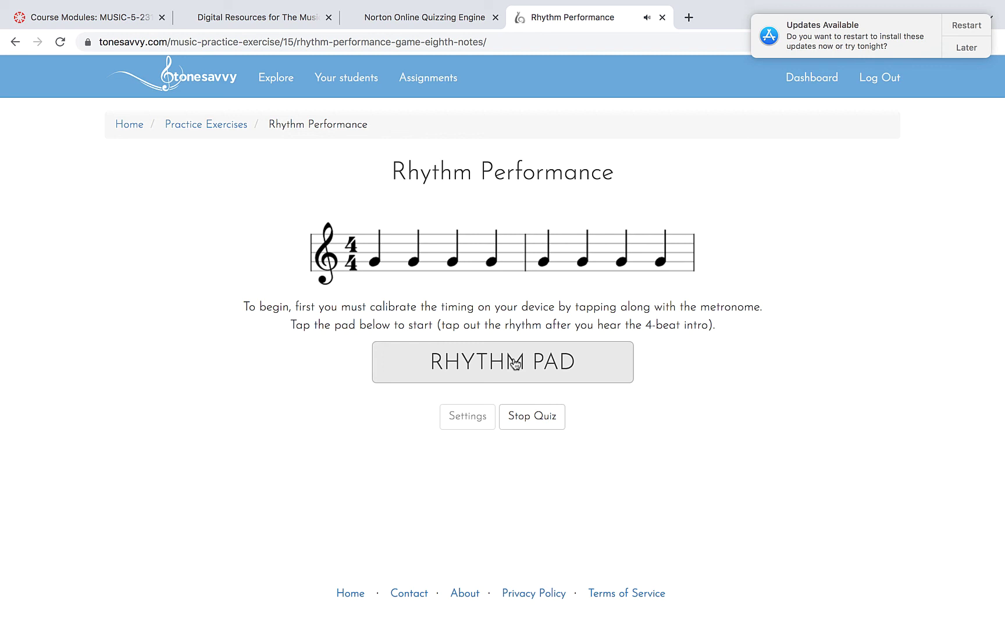
left_click(515, 363)
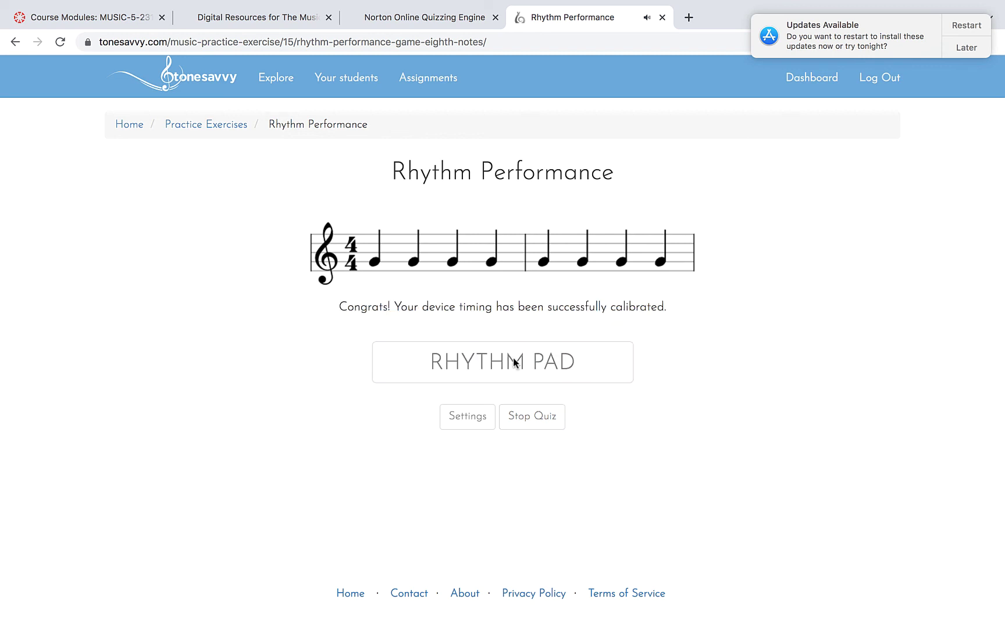
left_click(514, 363)
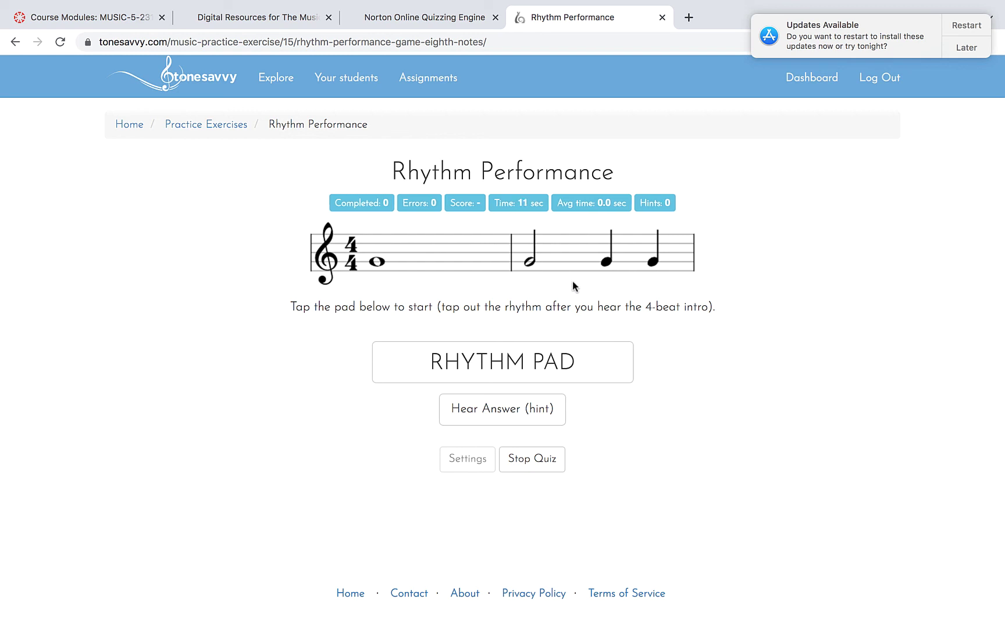
Perform the first rhythm on the rhythm pad: a whole note, then a half note and two quarter notes.
key("space")
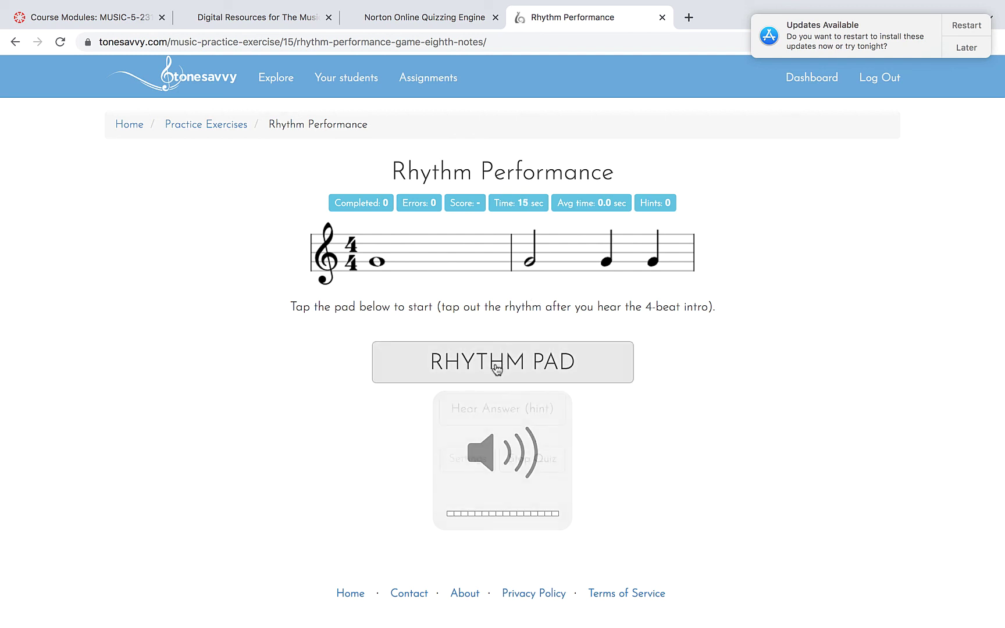
key("space")
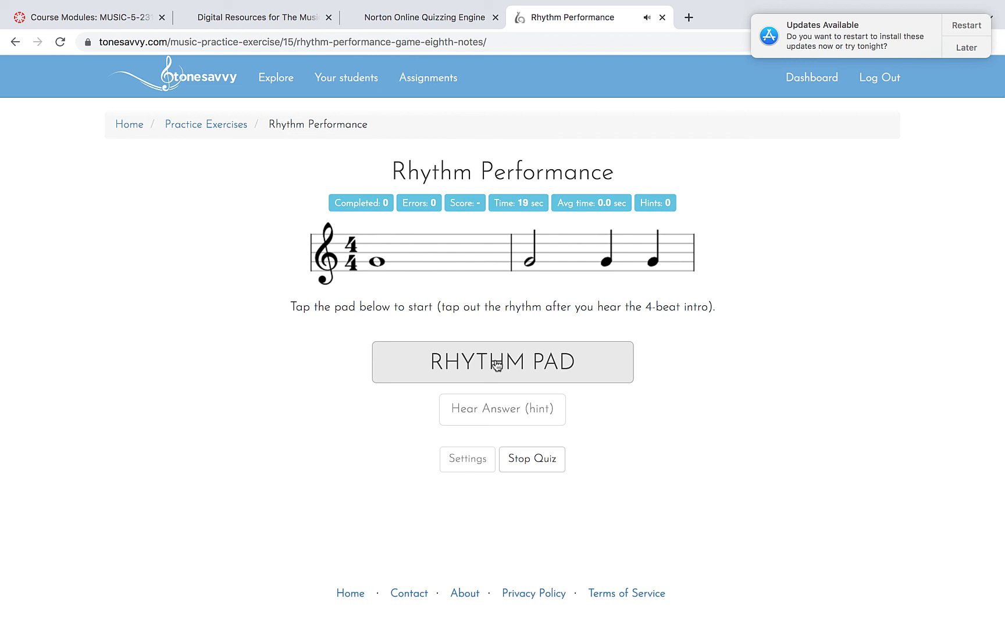
key("space")
key("space")
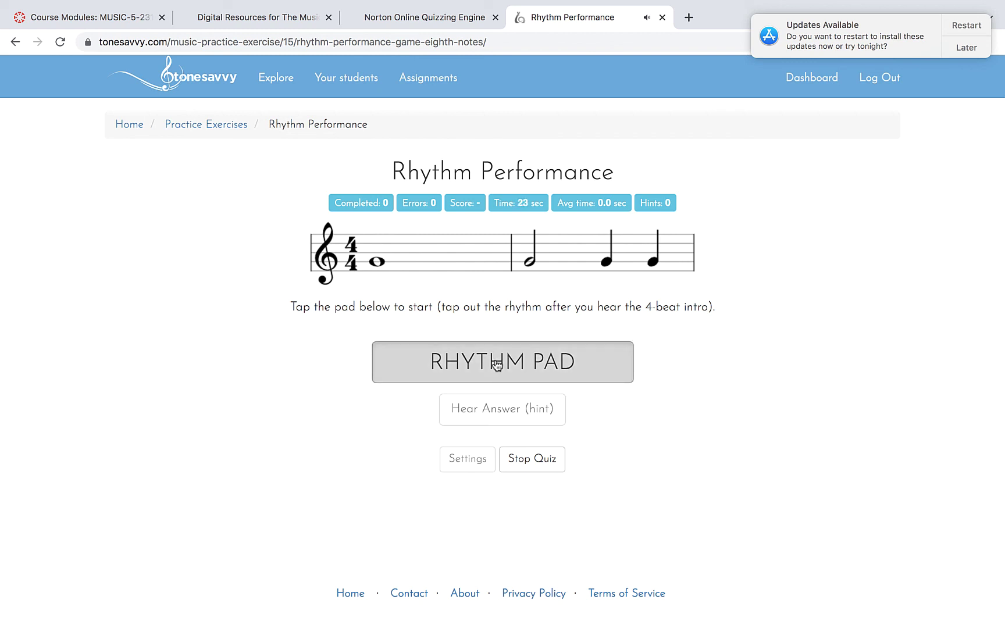
left_click(496, 364)
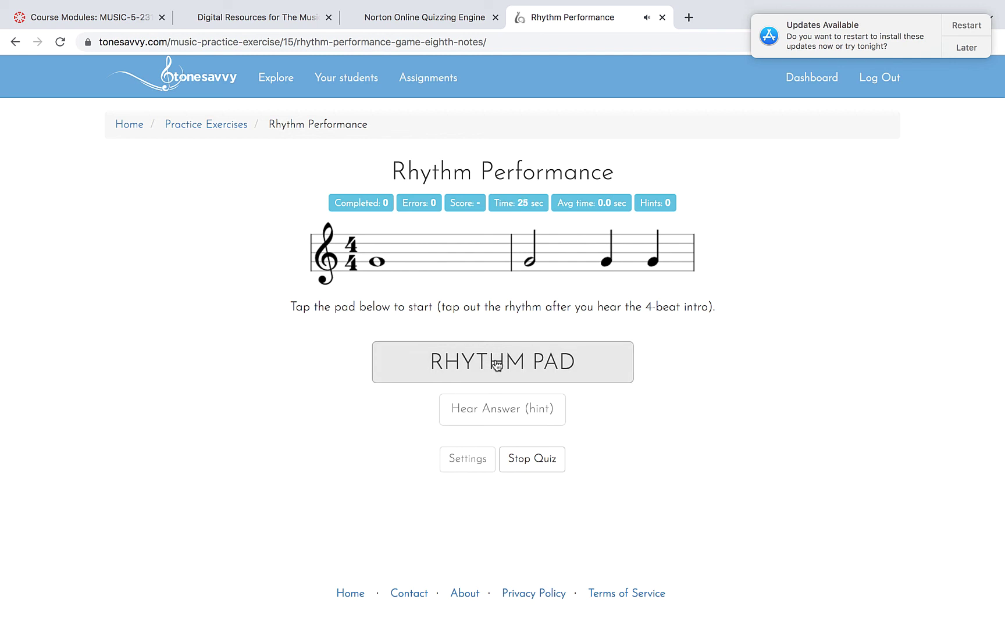
left_click(496, 364)
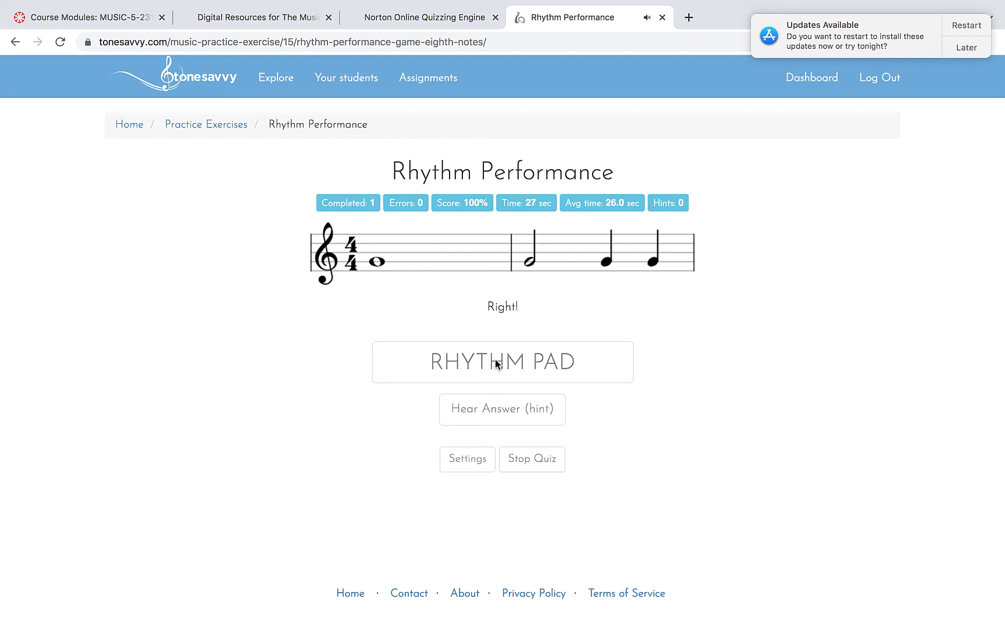
left_click(496, 364)
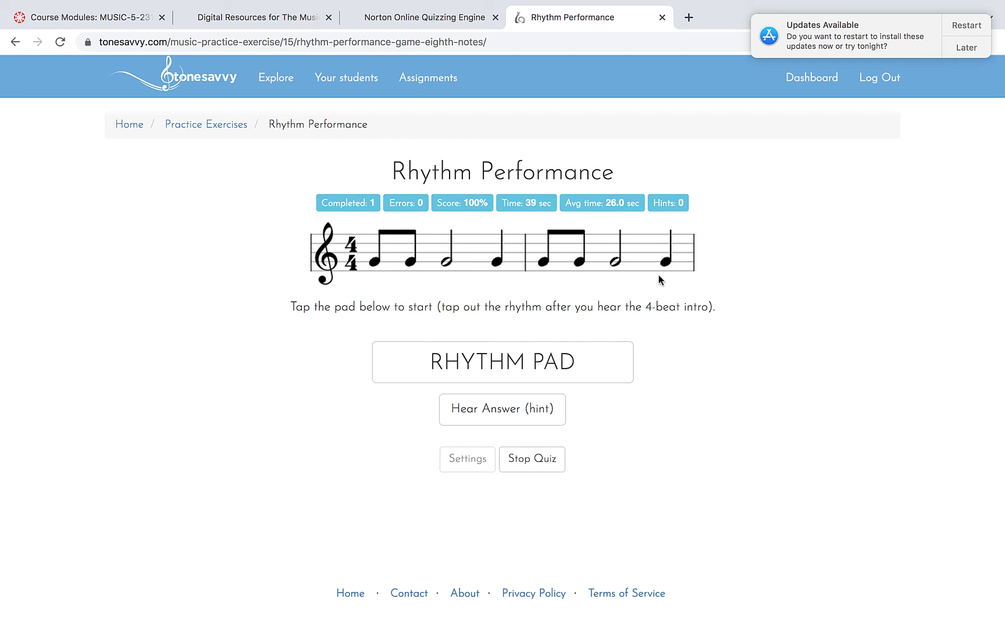
Play the answer hint and perform the second rhythm: two eighths, a half and a quarter note in each measure.
left_click(526, 409)
left_click(508, 361)
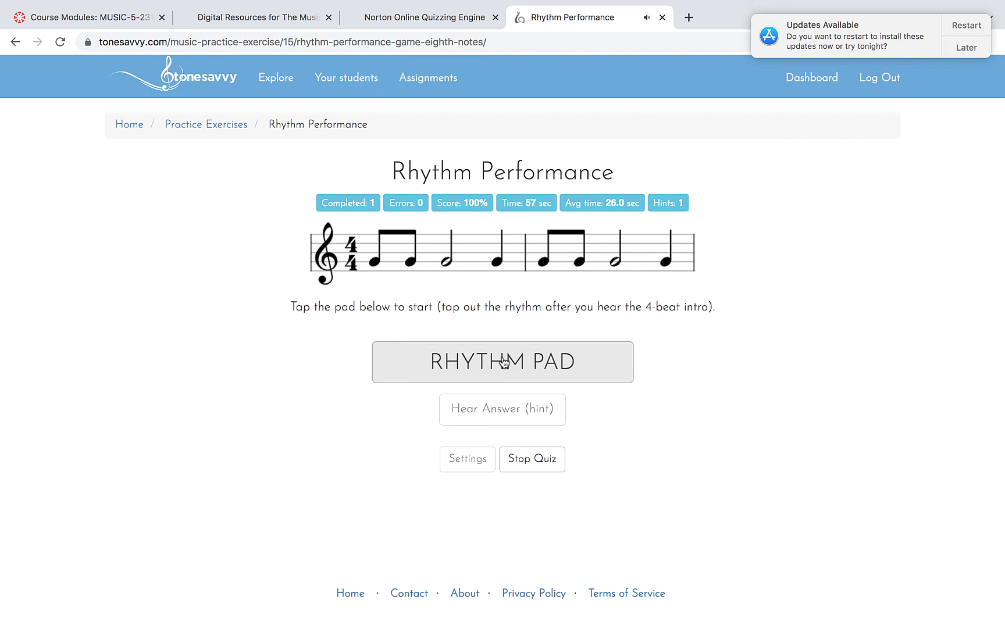
left_click(504, 362)
left_click(505, 362)
left_click(505, 362)
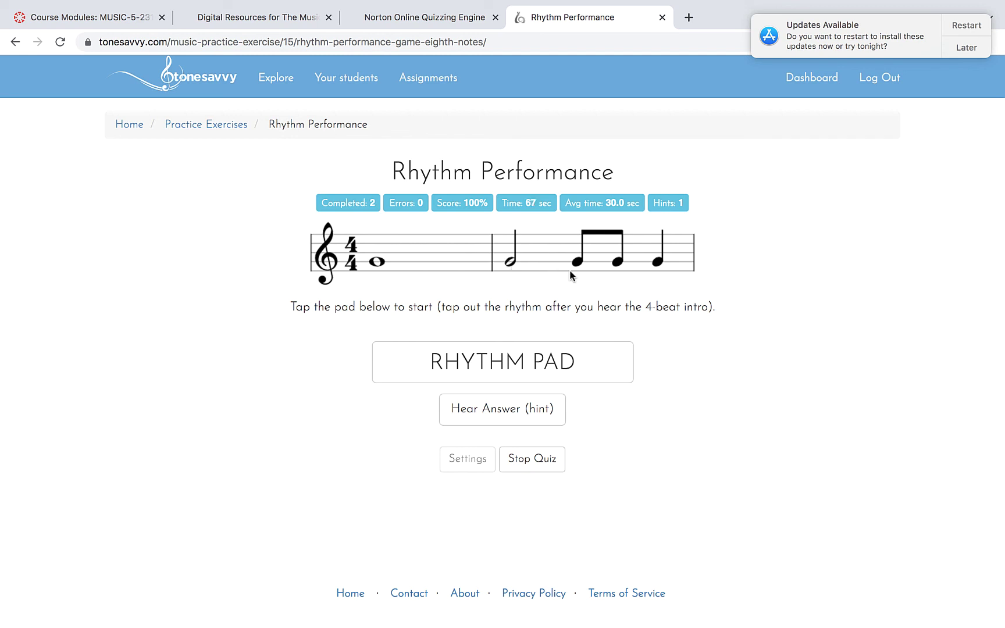
Perform the third rhythm on the rhythm pad: a whole note, then a half, two eighths and a quarter note.
left_click(507, 367)
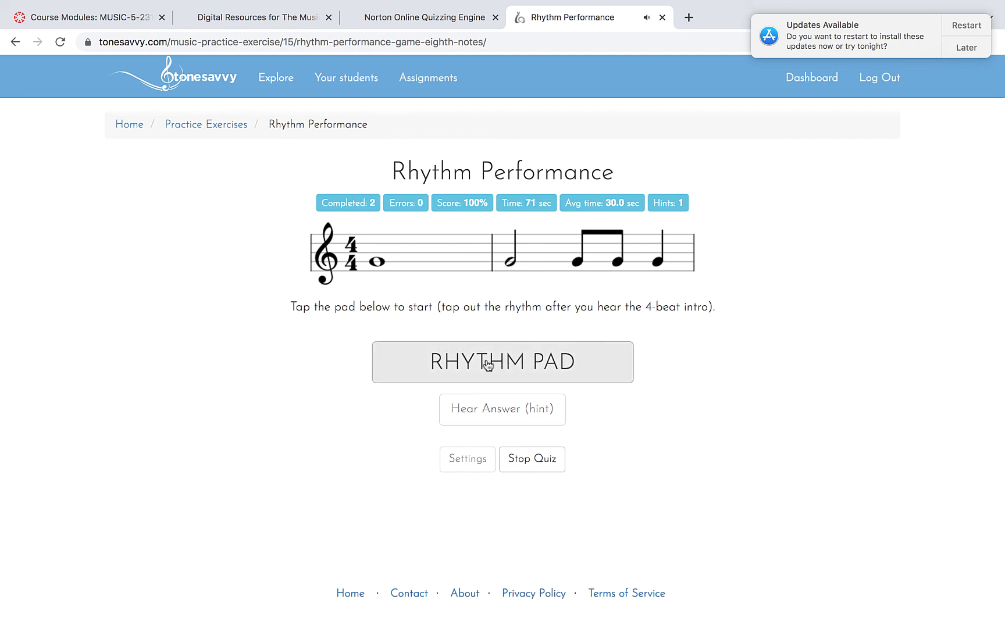
left_click(487, 365)
left_click(488, 364)
left_click(488, 365)
left_click(487, 364)
left_click(487, 364)
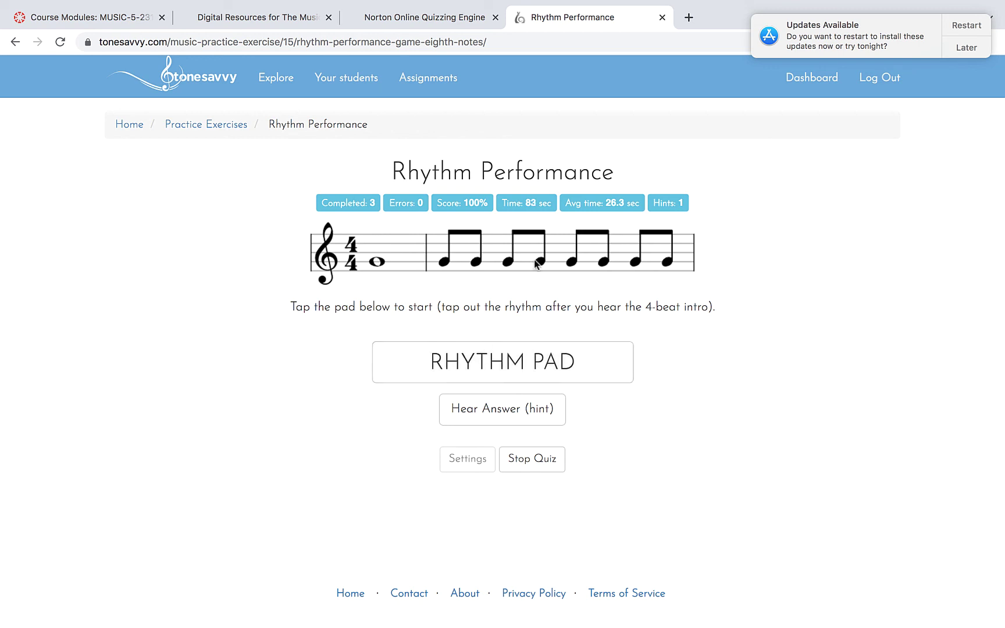
Play the answer hint and perform the fourth rhythm: a whole note followed by a measure of eight eighth notes.
left_click(518, 410)
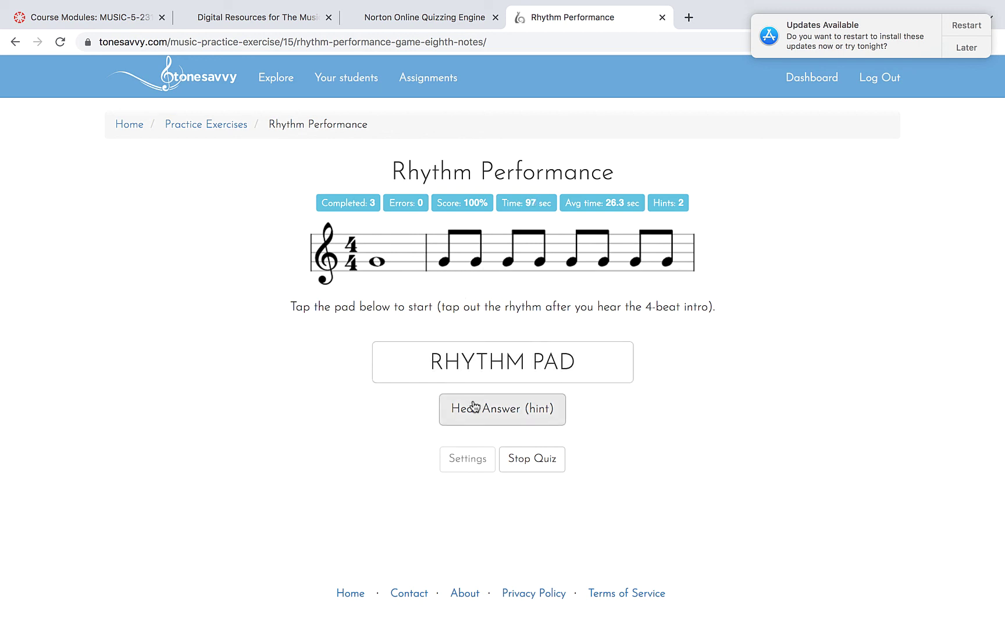
left_click(469, 364)
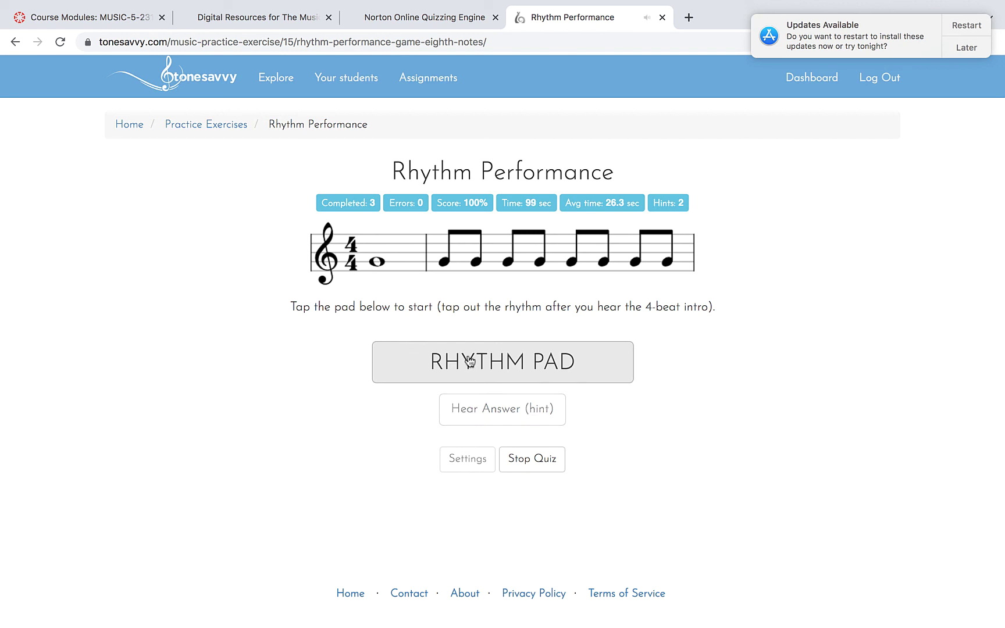
left_click(514, 361)
left_click(514, 362)
left_click(514, 362)
left_click(514, 361)
left_click(514, 362)
left_click(515, 362)
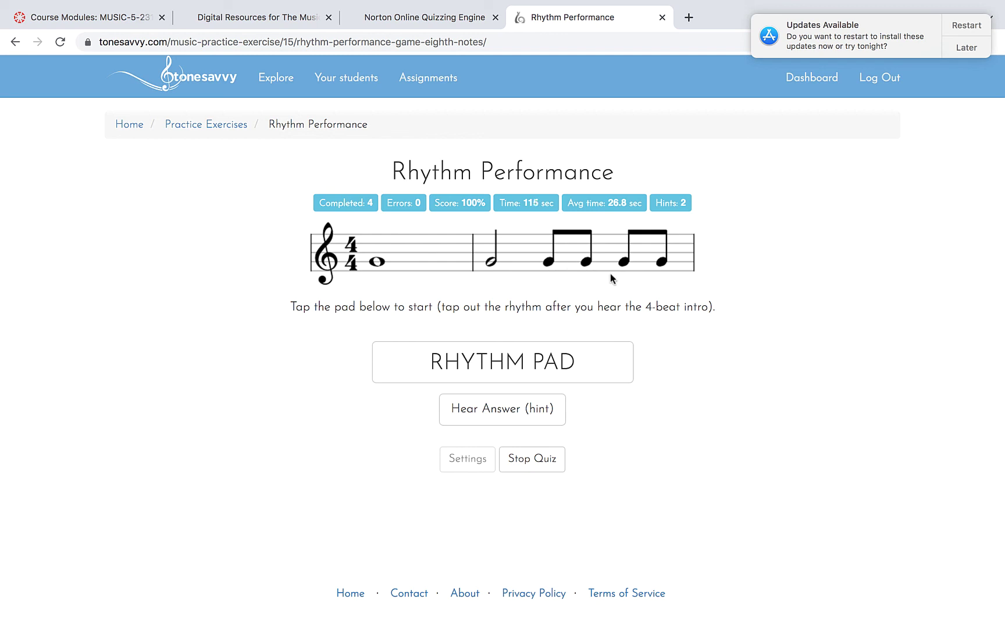
Play the answer hint and perform the fifth rhythm: a whole note, then a half note and four eighth notes.
left_click(489, 409)
left_click(517, 361)
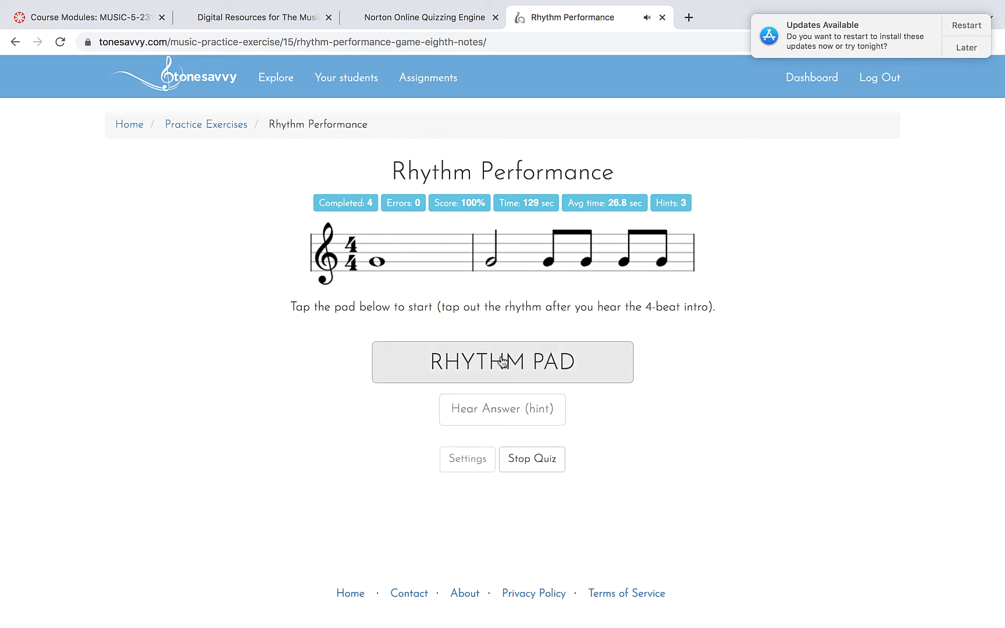
left_click(502, 360)
left_click(502, 360)
left_click(502, 360)
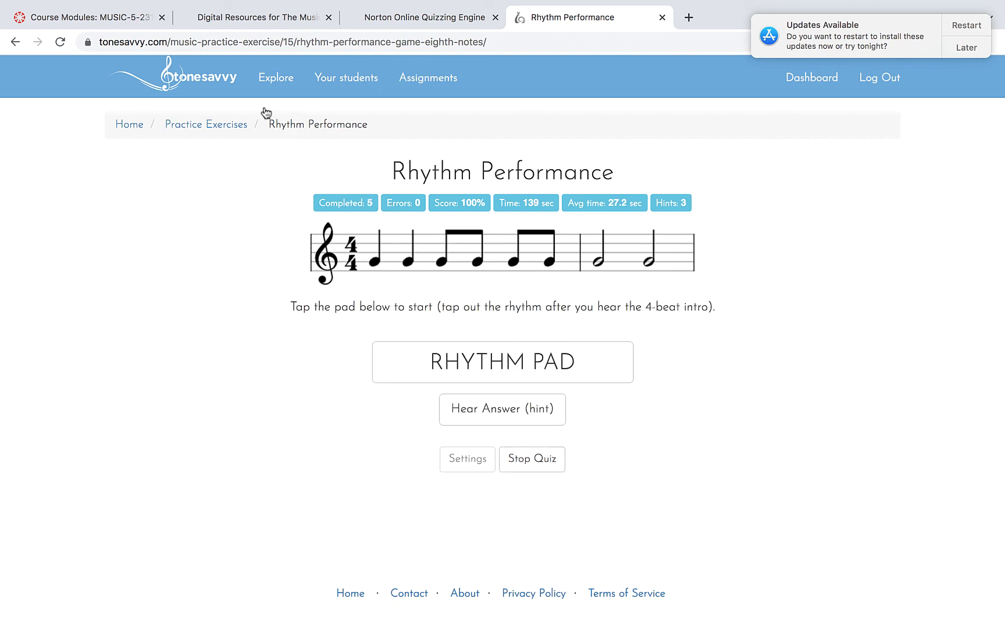
Switch back to the Canvas course modules and review the list of Week 3 readings, assignments, summaries and video lectures.
left_click(105, 19)
scroll(403, 289, "down", 3)
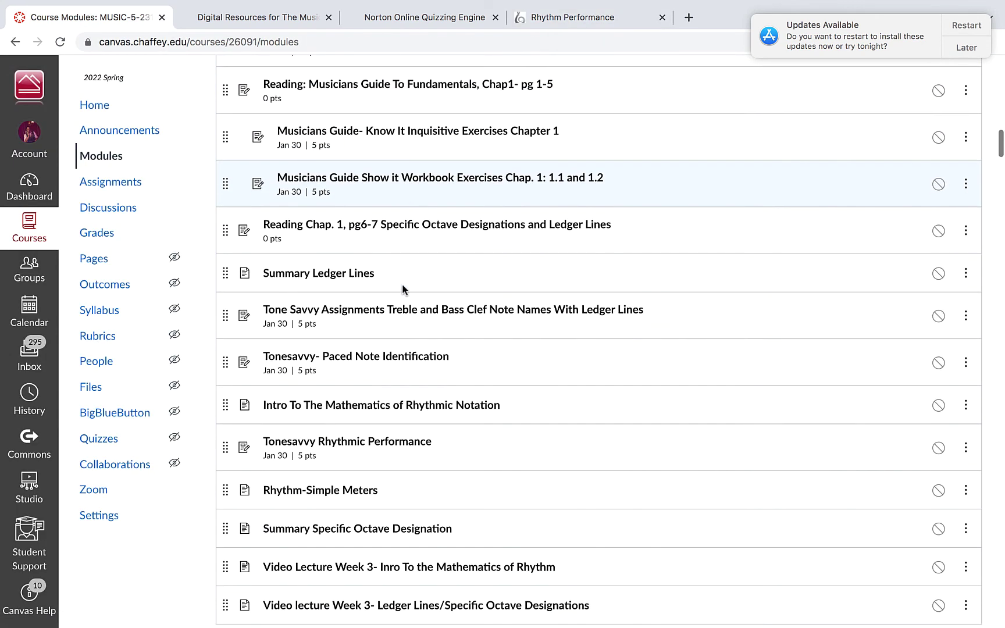
scroll(497, 305, "down", 3)
scroll(497, 307, "up", 7)
scroll(497, 307, "down", 6)
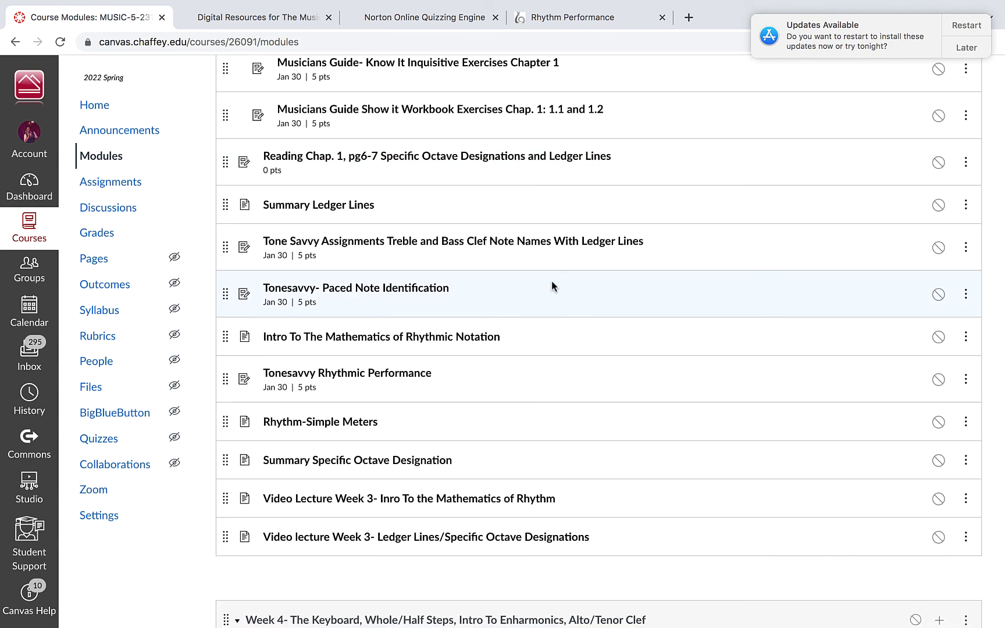
scroll(523, 256, "up", 4)
scroll(483, 291, "down", 2)
scroll(489, 314, "up", 5)
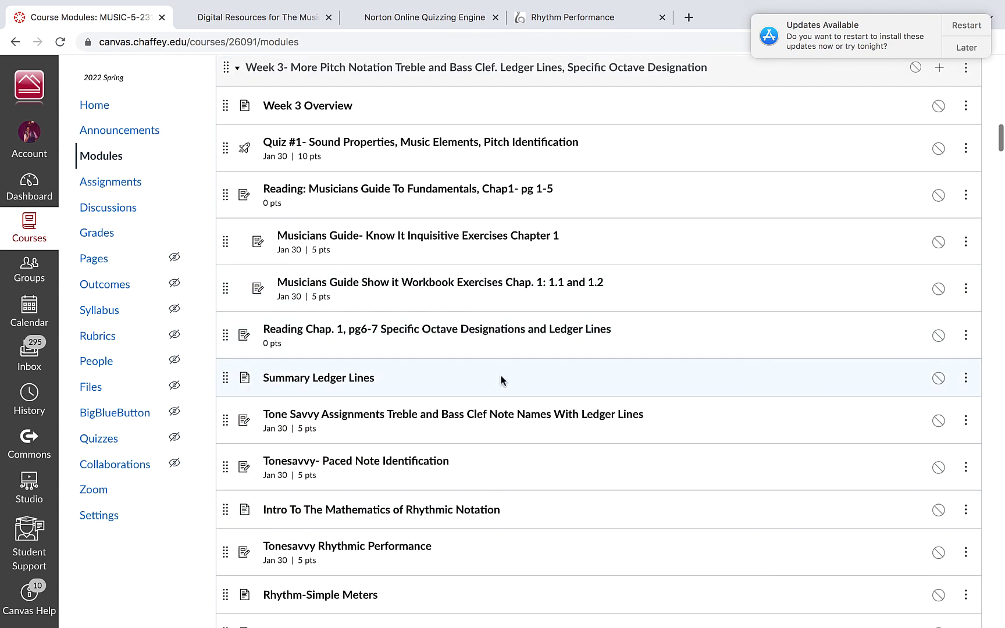
scroll(499, 380, "up", 4)
scroll(503, 306, "down", 5)
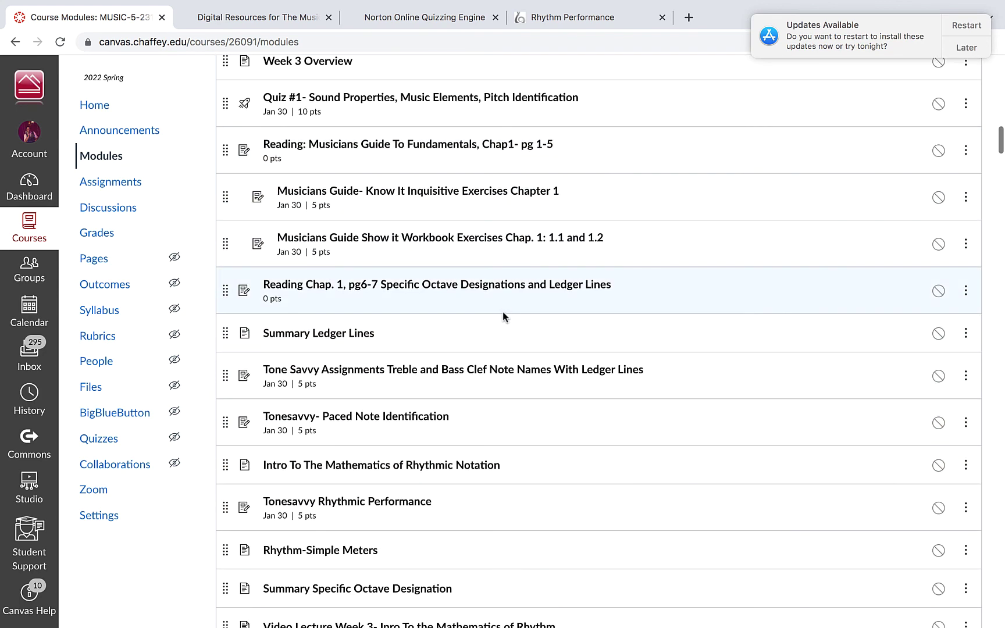
scroll(506, 302, "up", 4)
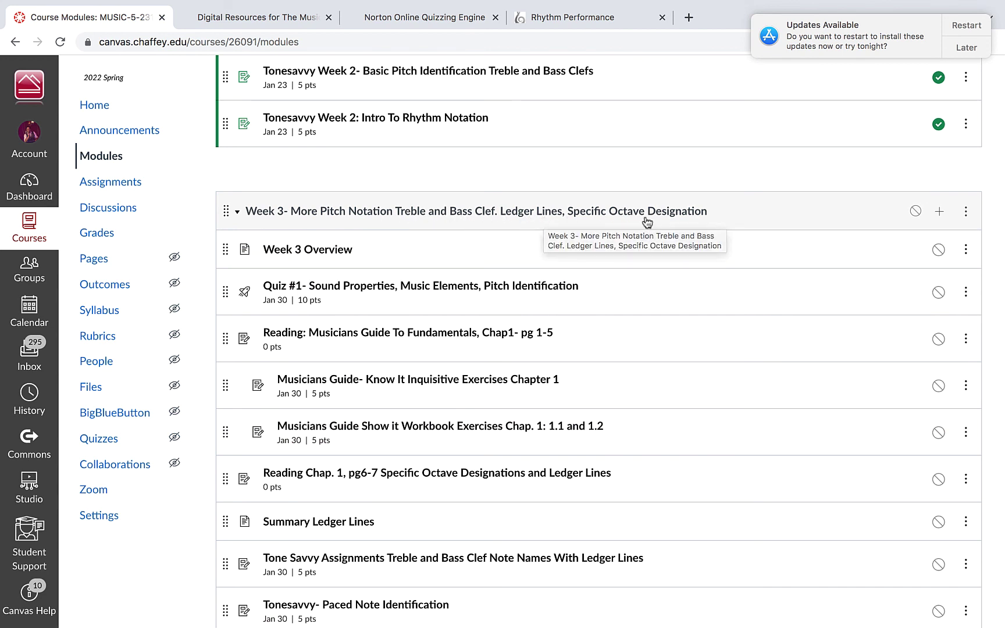
scroll(626, 335, "down", 5)
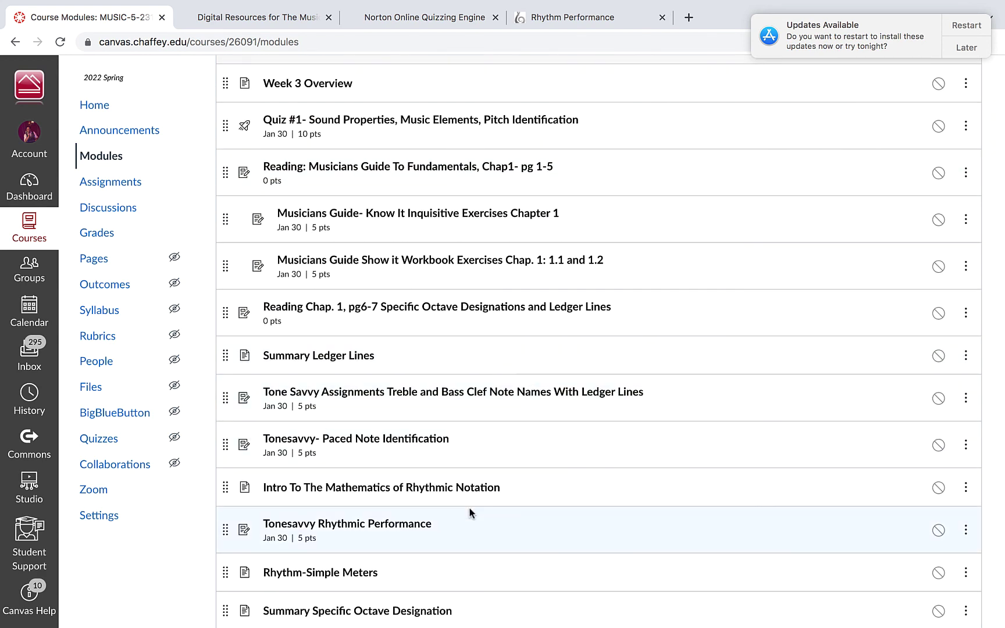
scroll(469, 506, "down", 3)
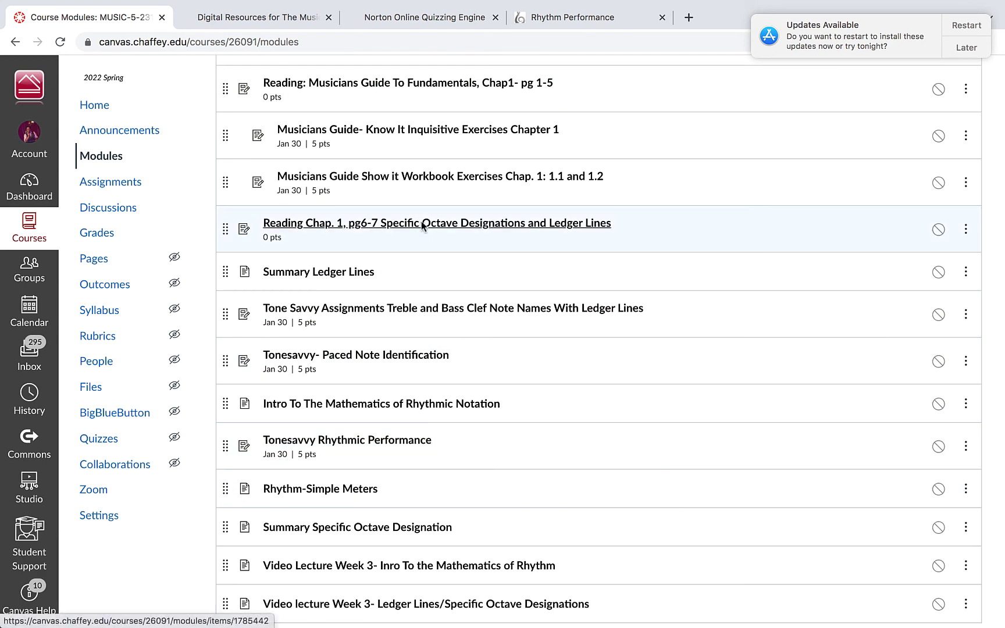
mouse_move(668, 4)
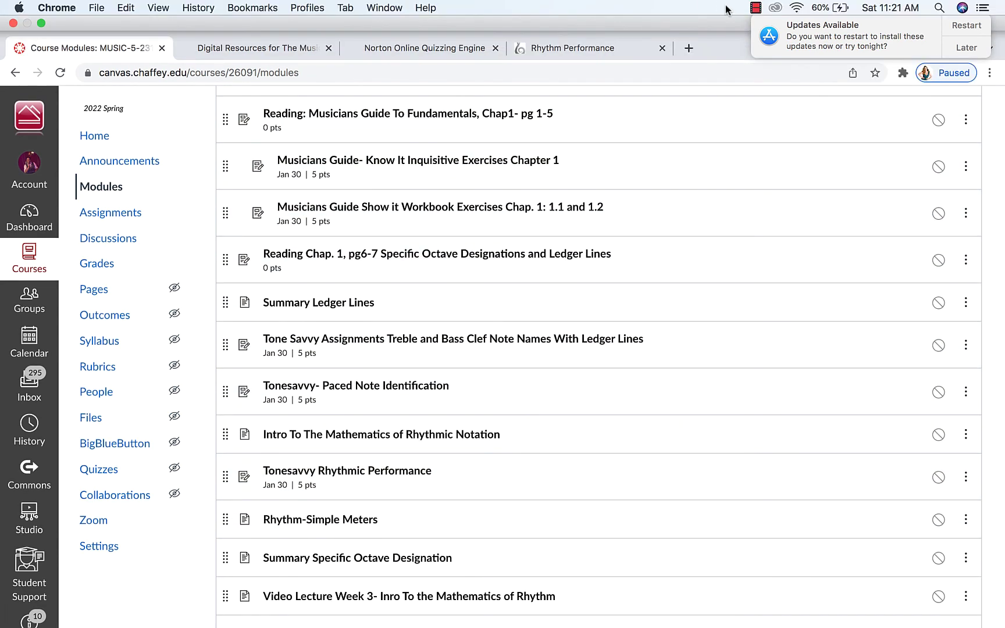
left_click(755, 8)
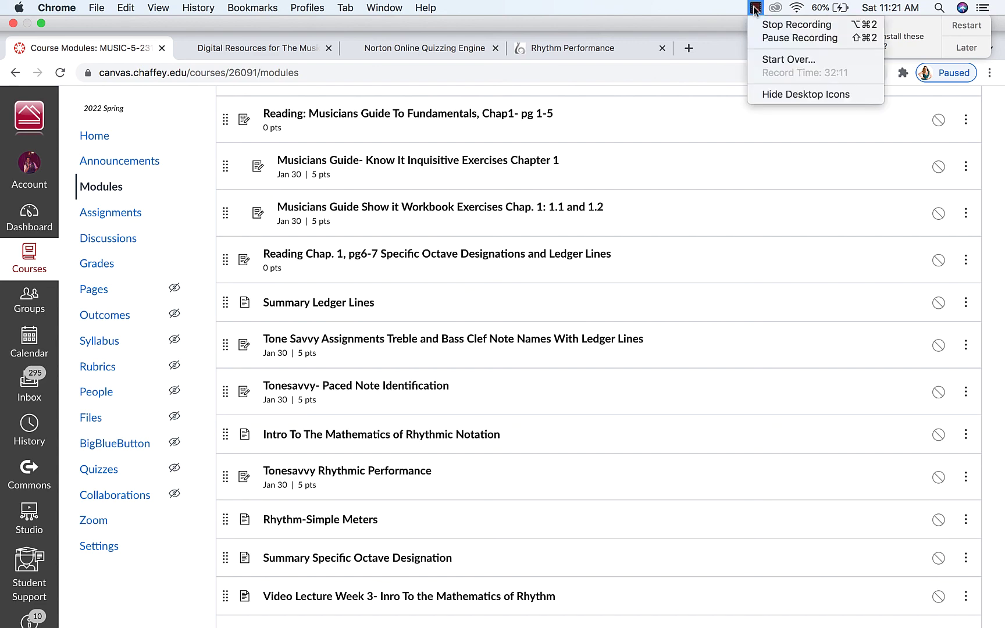